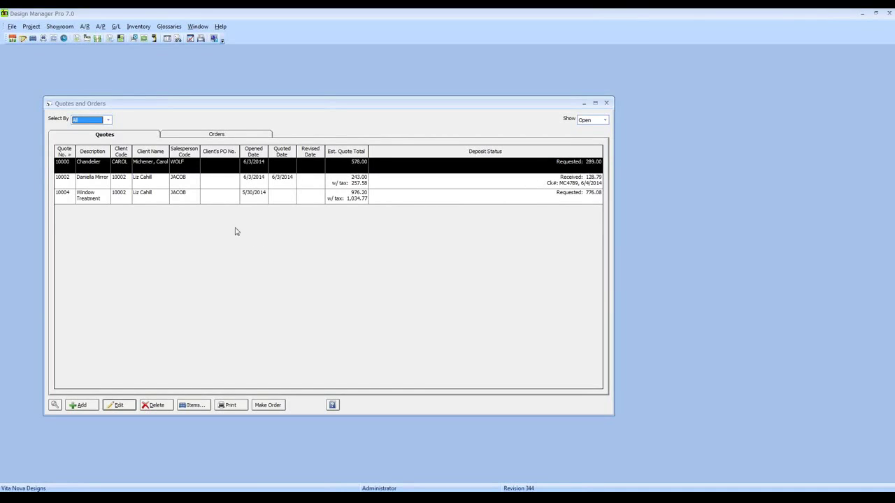
Set the Quotes list's Select By filter to Salesperson.
left_click(193, 135)
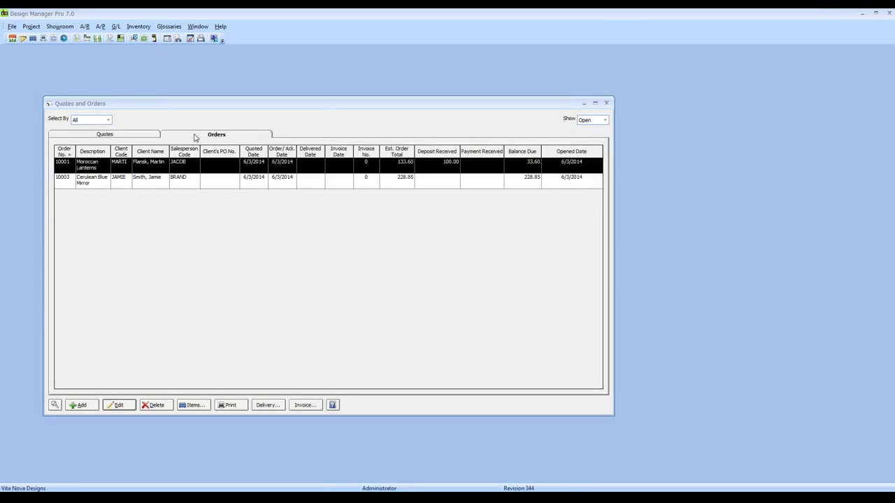
left_click(145, 133)
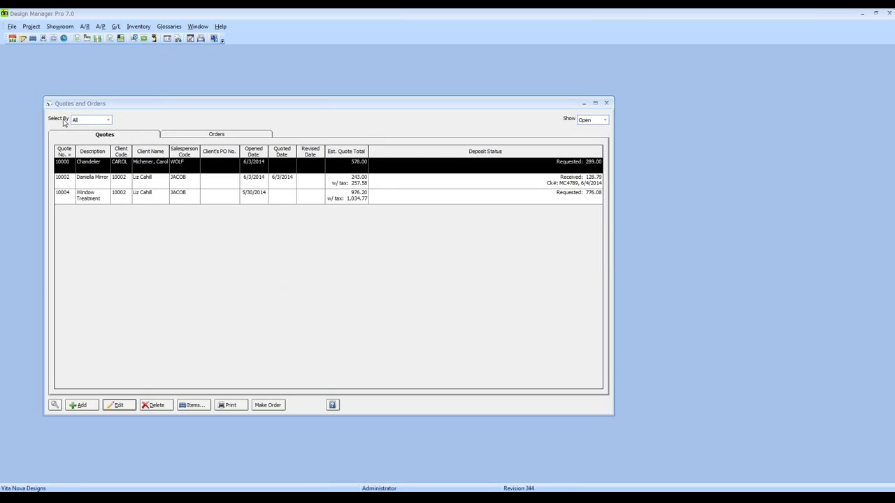
left_click(108, 121)
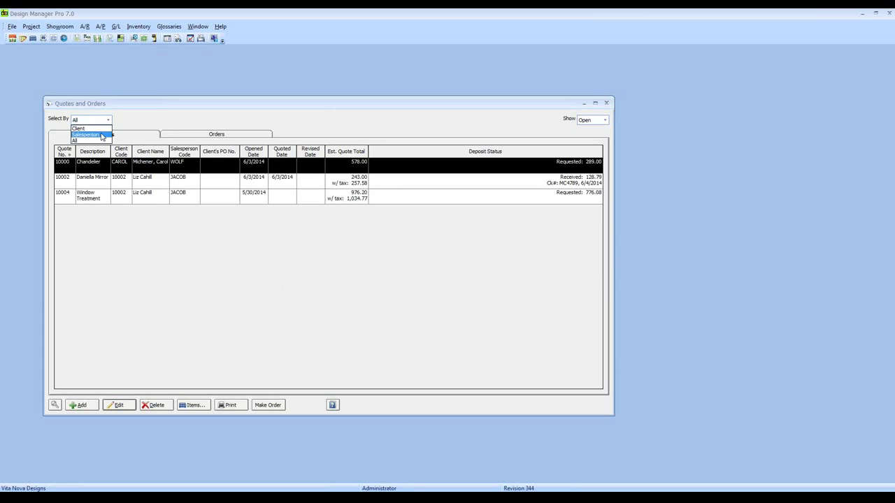
key("Up")
left_click(85, 135)
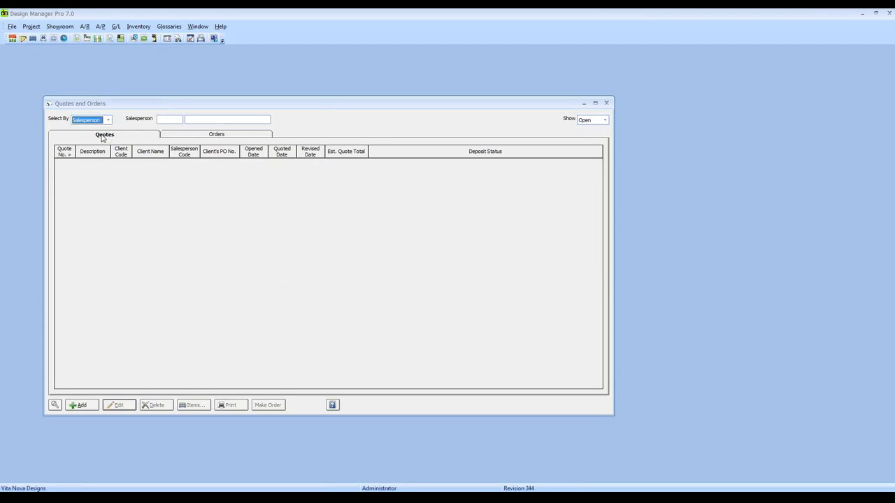
Choose salesperson JACOB so only quotes 10002 and 10004 remain listed.
left_click(170, 119)
left_click(54, 405)
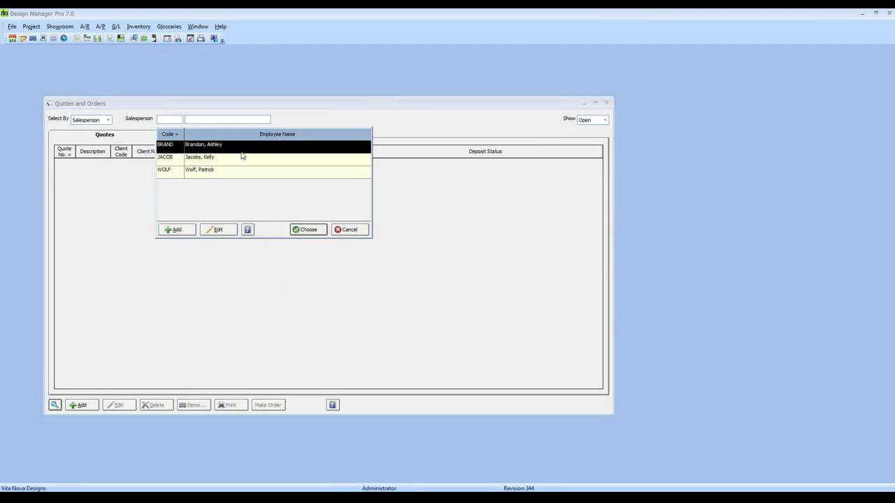
left_click(234, 159)
left_click(308, 231)
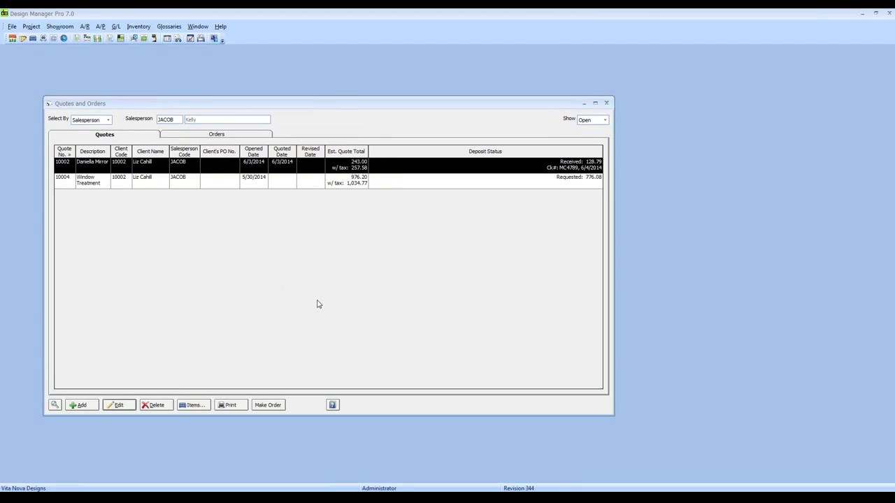
left_click(108, 120)
Switch the Select By filter back to All to list quotes 10000, 10002 and 10004.
left_click(92, 141)
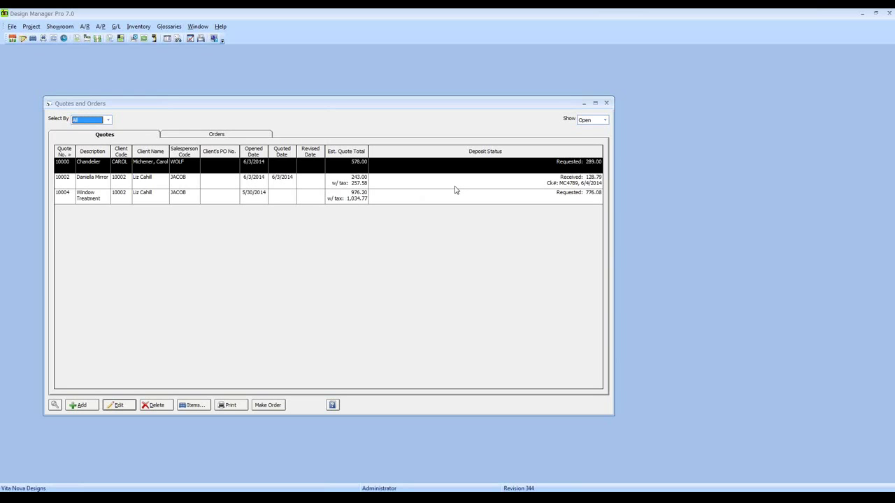
Add a new quote from the Quotes tab and centre the blank Quote form.
left_click(207, 135)
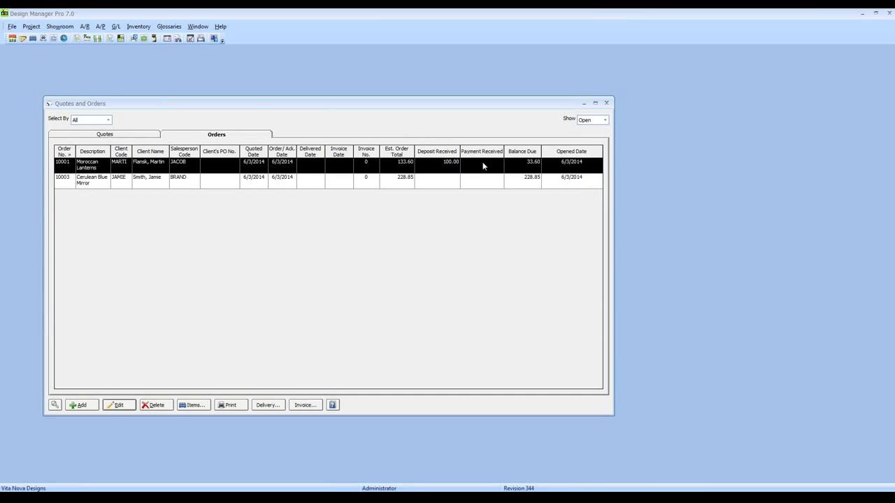
left_click(136, 135)
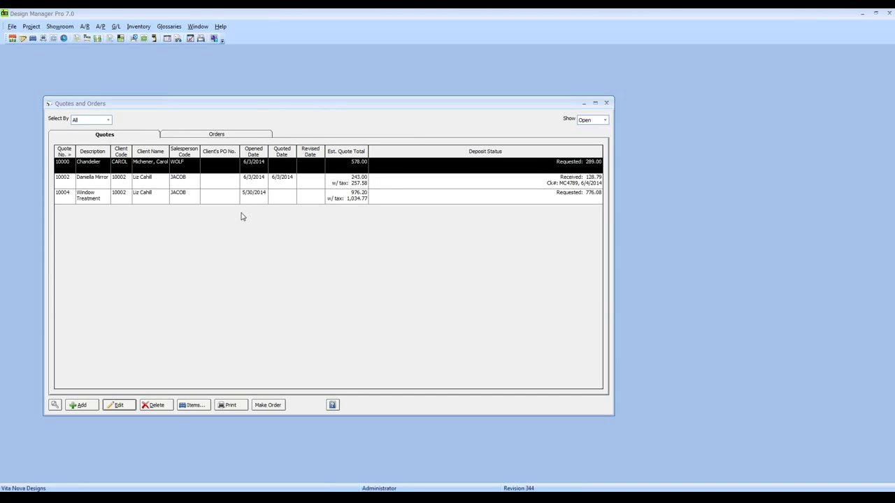
left_click(79, 405)
left_click_drag(84, 100, 183, 138)
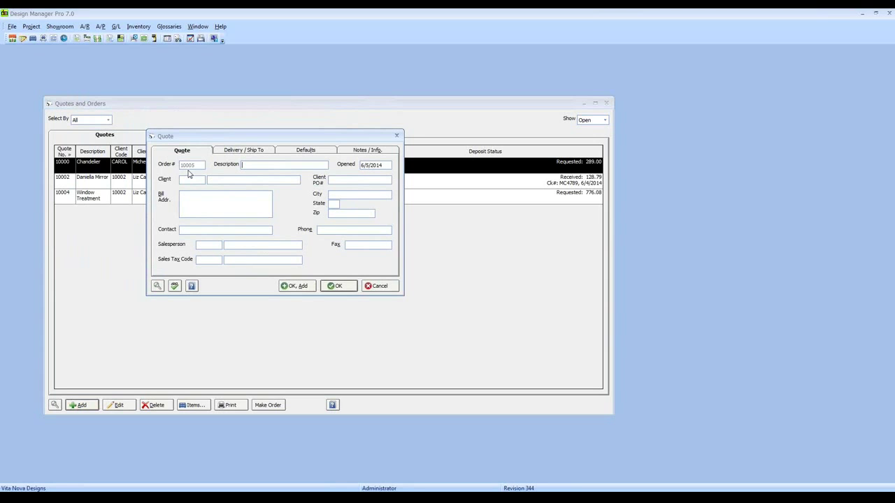
Enter 'Custom Sofa' as the quote description and bring up the client lookup.
type("Custom Sofa")
left_click(370, 168)
left_click(202, 180)
left_click(157, 286)
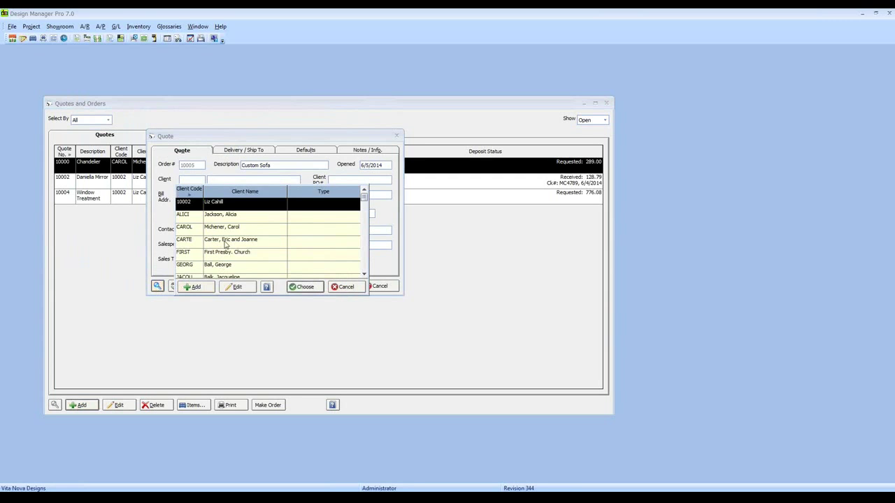
scroll(229, 234, "down", 2)
scroll(231, 231, "up", 3)
Add a new client and enter their full name, street address and city.
left_click(196, 288)
left_click_drag(179, 126, 361, 196)
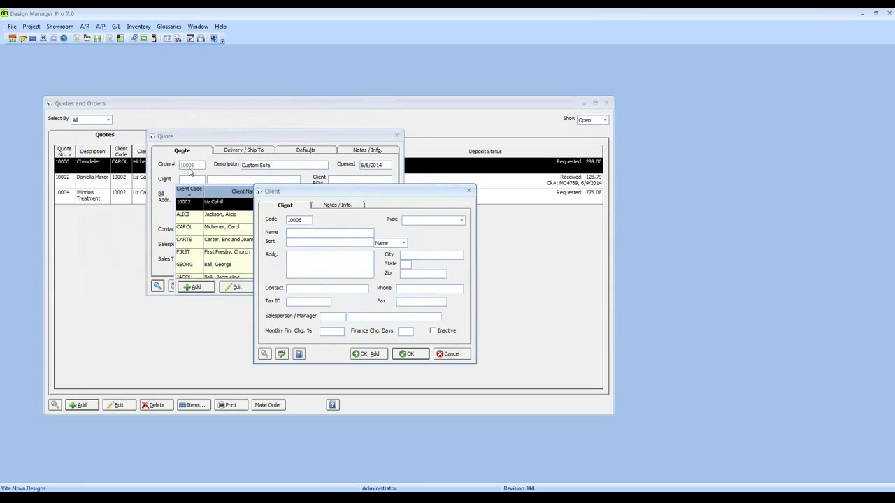
left_click(287, 232)
key("Tab")
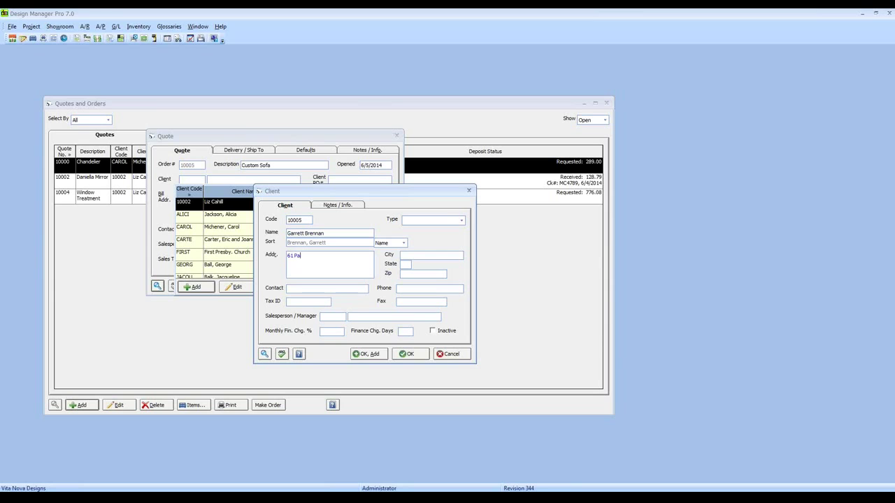
key("Tab")
type("Yardley")
Enter the client's state, zip code and phone number, then save the client record.
key("Tab")
type("PA")
key("Tab")
type("19045")
key("Tab")
key("Tab")
type("2155551212")
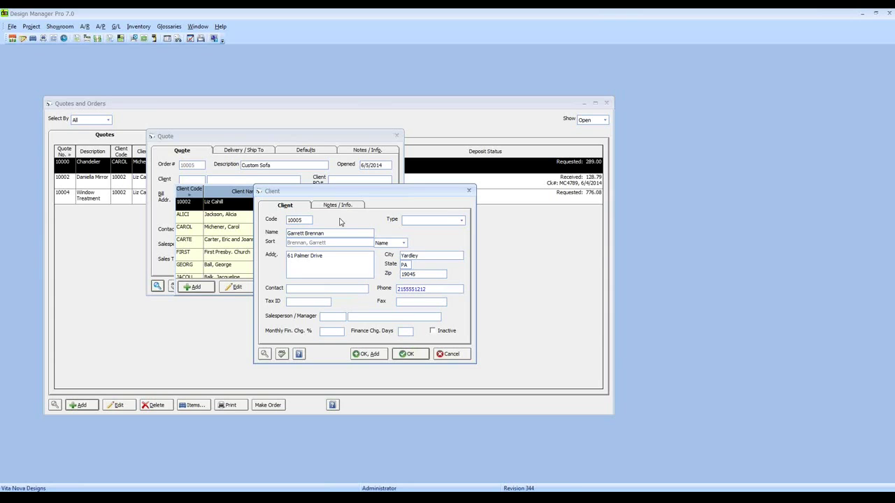
left_click(410, 354)
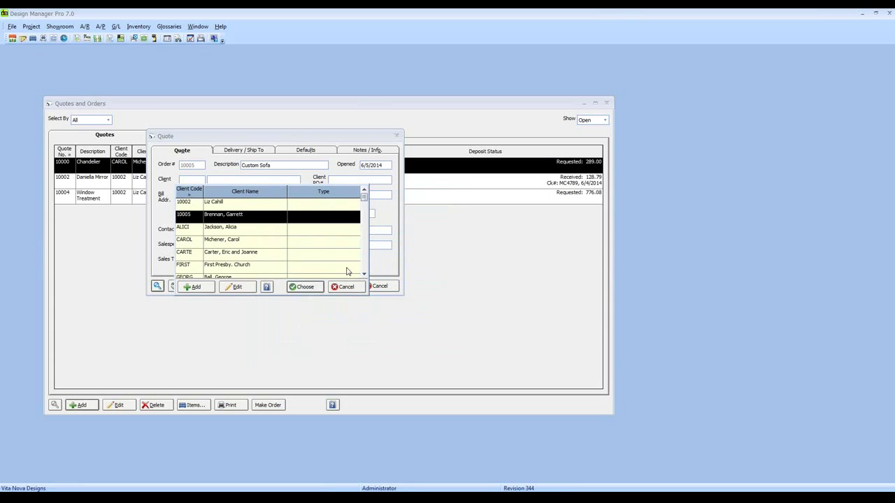
Assign the new client and salesperson BRAND to the quote, filling the Pennsylvania sales tax code.
left_click(305, 287)
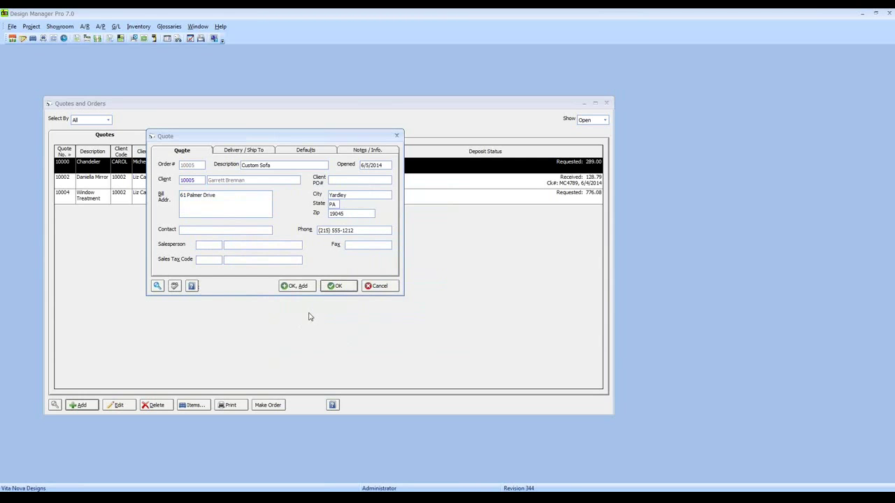
left_click(221, 244)
left_click(157, 286)
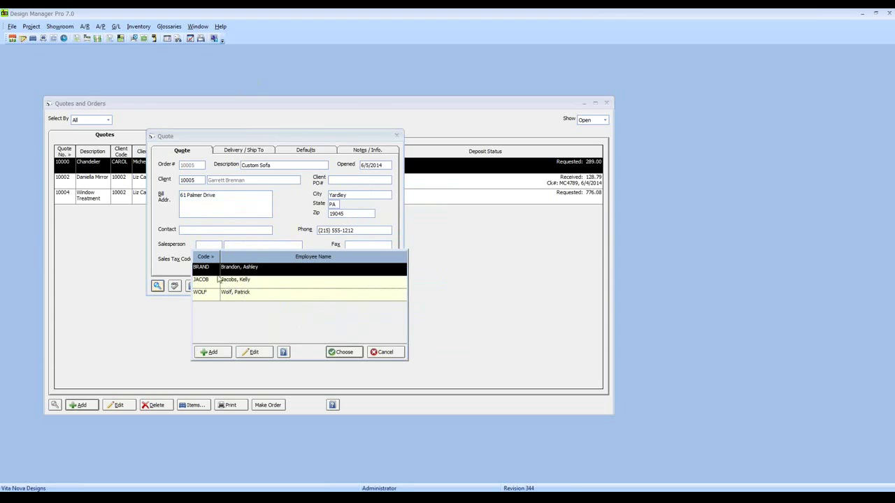
left_click(355, 353)
key("Tab")
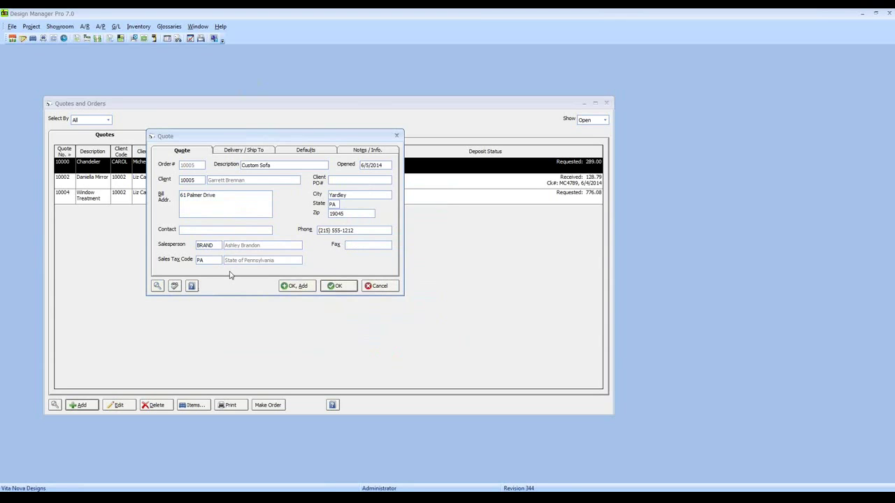
left_click(197, 260)
Fill the ship-to from the client's delivery details and set the ship-to code to VN, Vita Nova Designs.
left_click(255, 151)
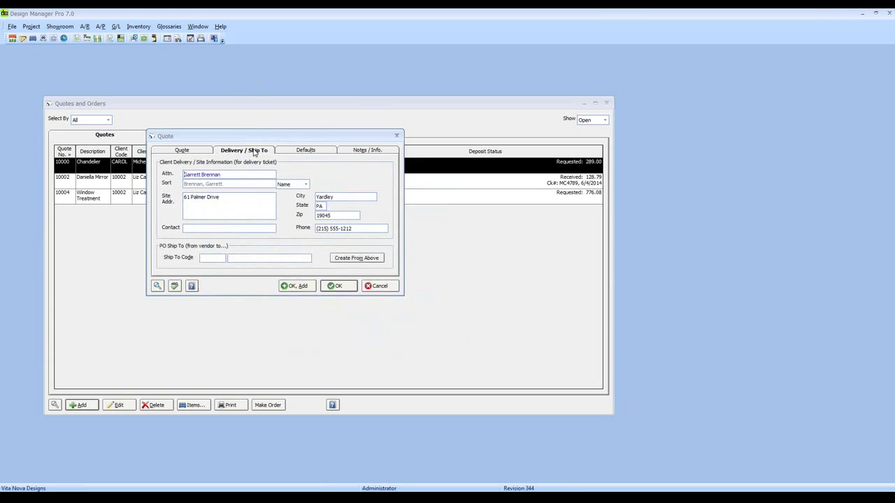
left_click(204, 152)
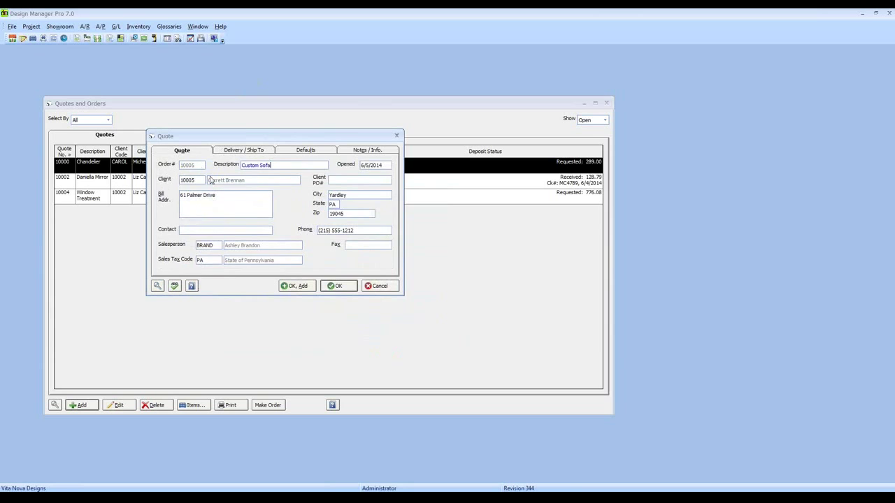
left_click(246, 151)
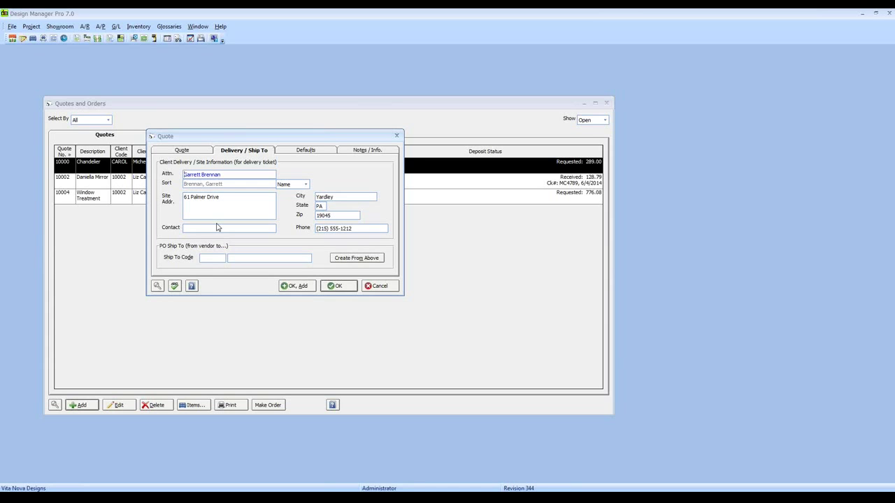
left_click(218, 199)
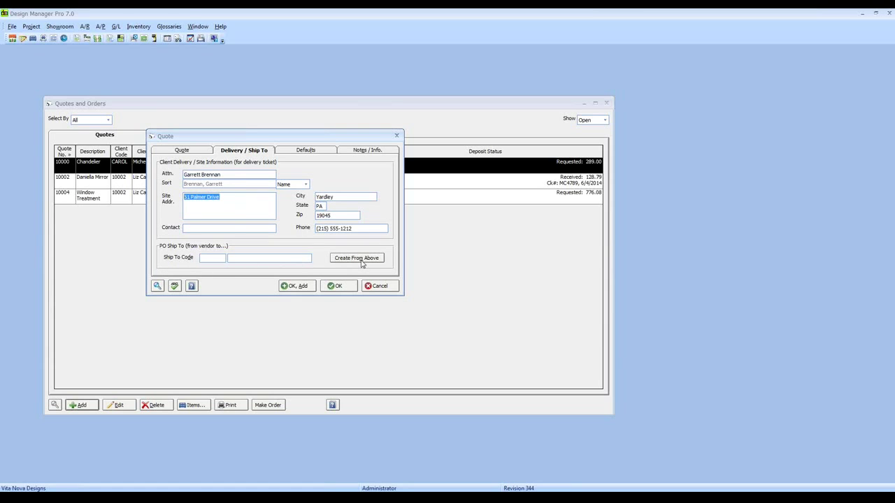
left_click(363, 260)
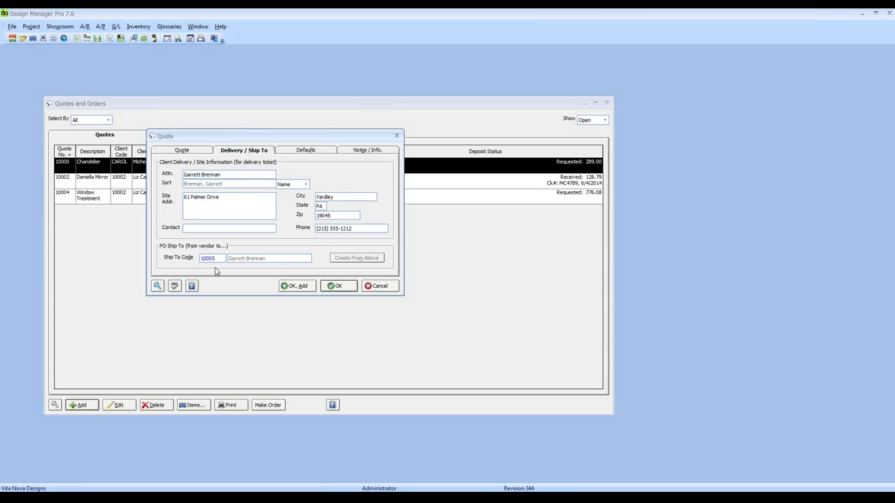
key("shift+End")
type("VN")
key("Tab")
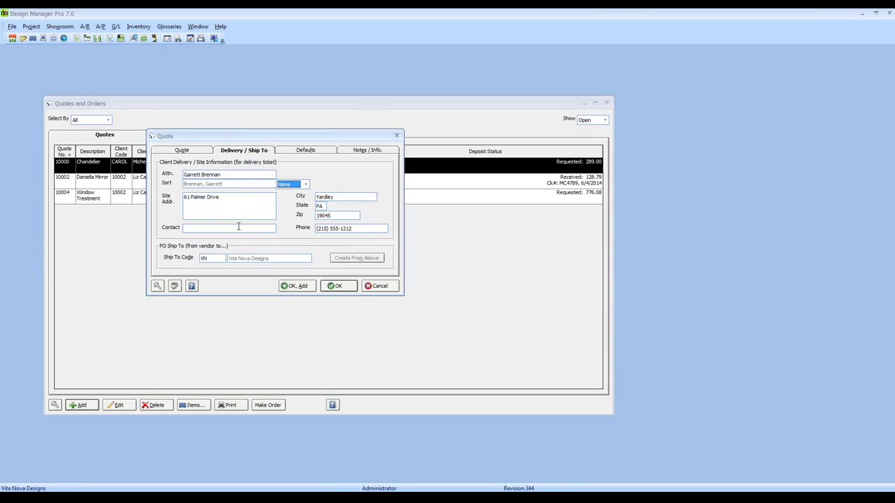
left_click(299, 150)
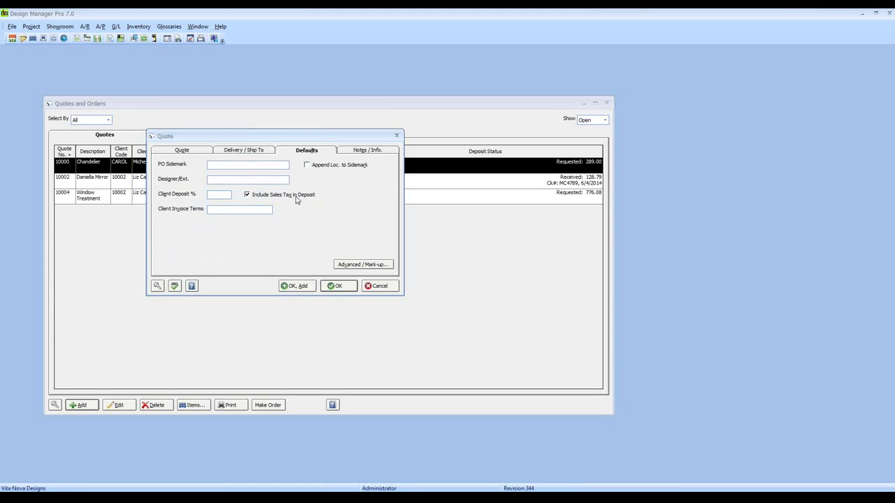
Enter the client sofa sidemark, designer name with extension, and Upon Receipt invoice terms.
type("Brennan Custom So")
key("Tab")
left_click(224, 179)
type("Jas")
type("pe")
type("r x")
type("1234")
type("50")
type("Upon")
type(" Rece")
type("ipt")
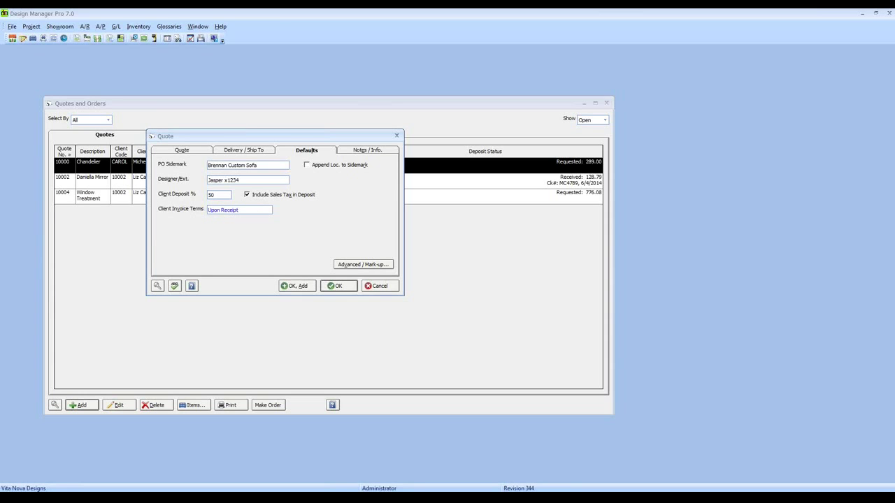
Check the quote's e-mail and notes details, then save the Custom Sofa quote as 10005.
left_click(359, 151)
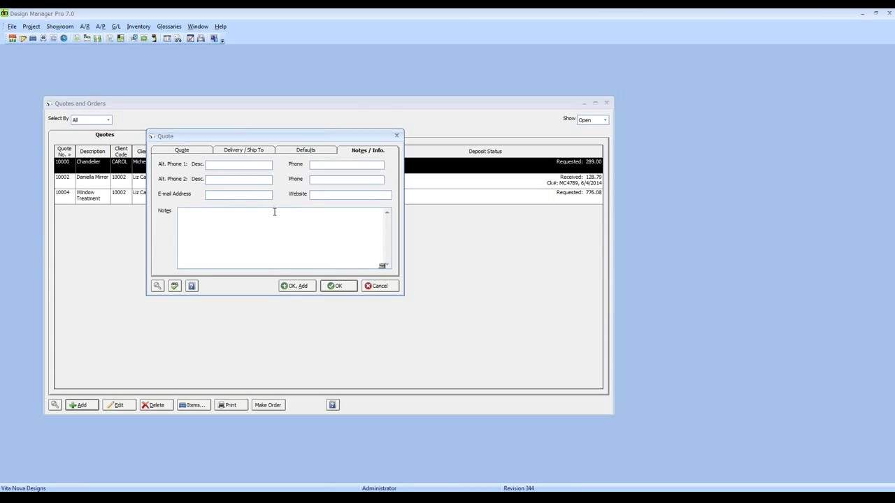
left_click(260, 196)
left_click(200, 152)
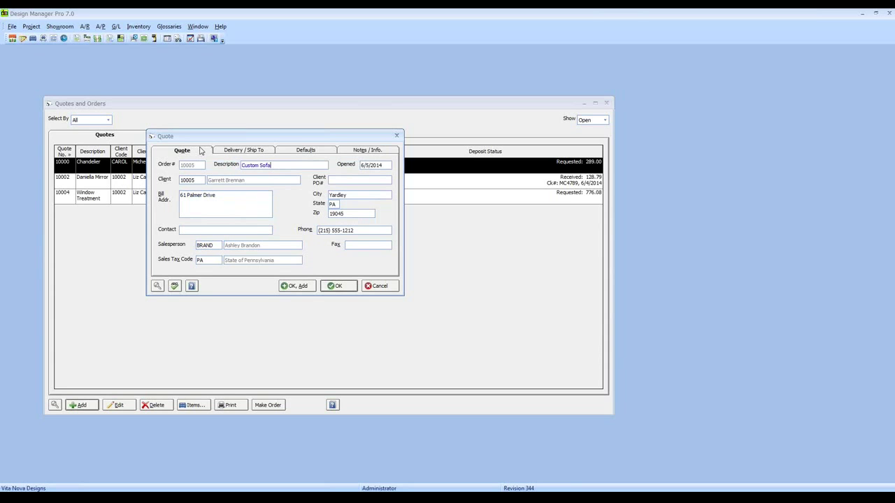
left_click(347, 289)
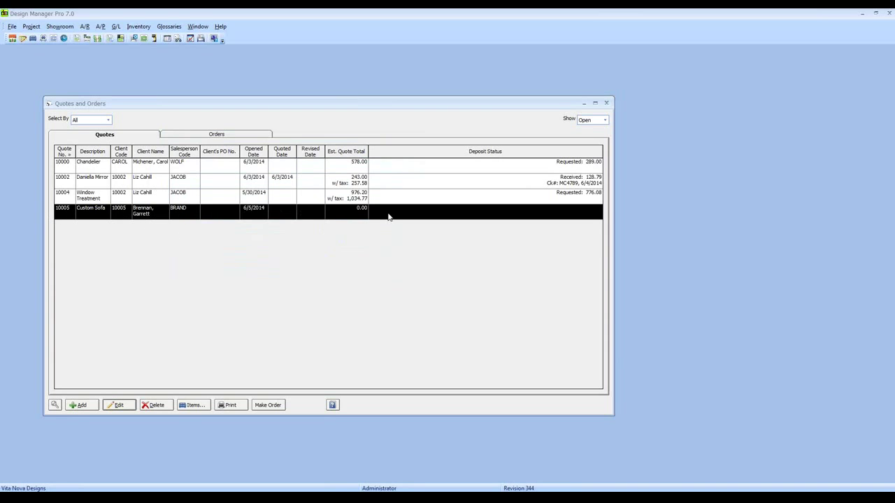
left_click(97, 217)
left_click(188, 215)
Open the item specifications window for quote 10005, Custom Sofa.
left_click(61, 28)
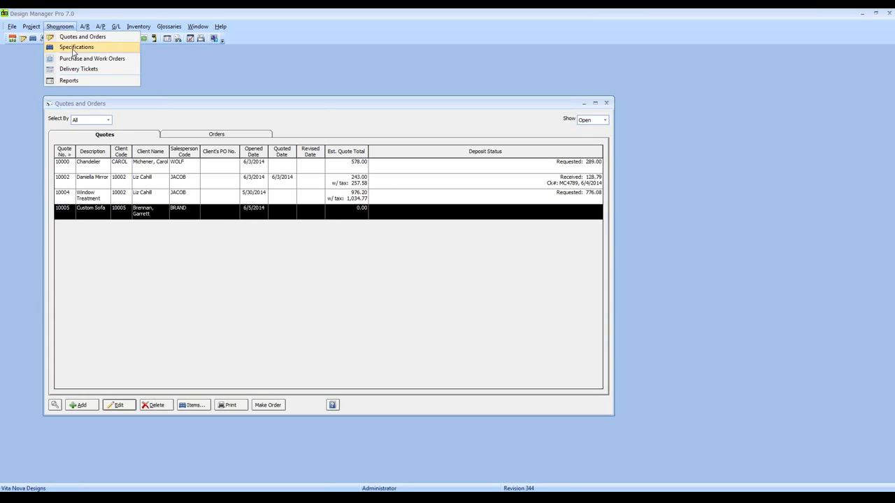
left_click(146, 116)
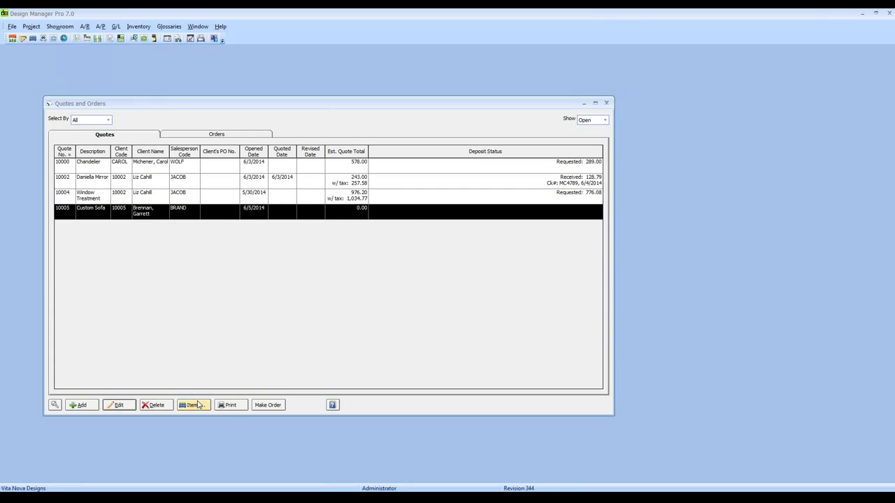
left_click(198, 405)
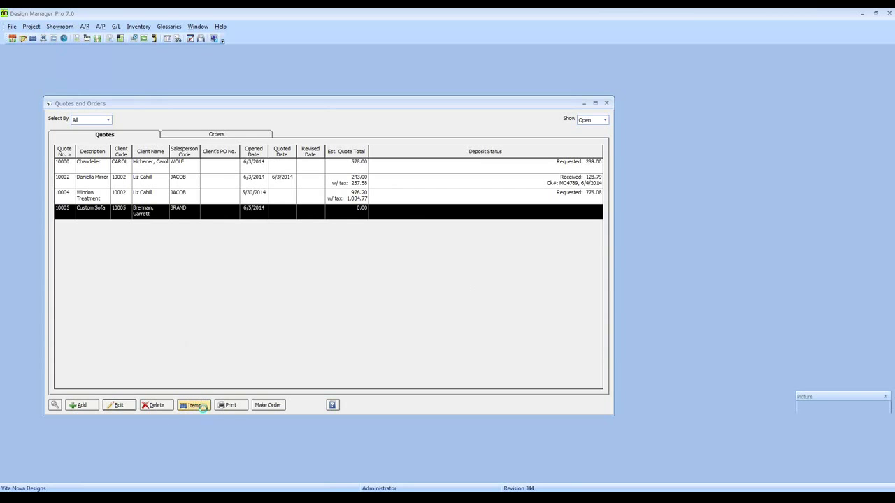
left_click_drag(199, 166, 177, 130)
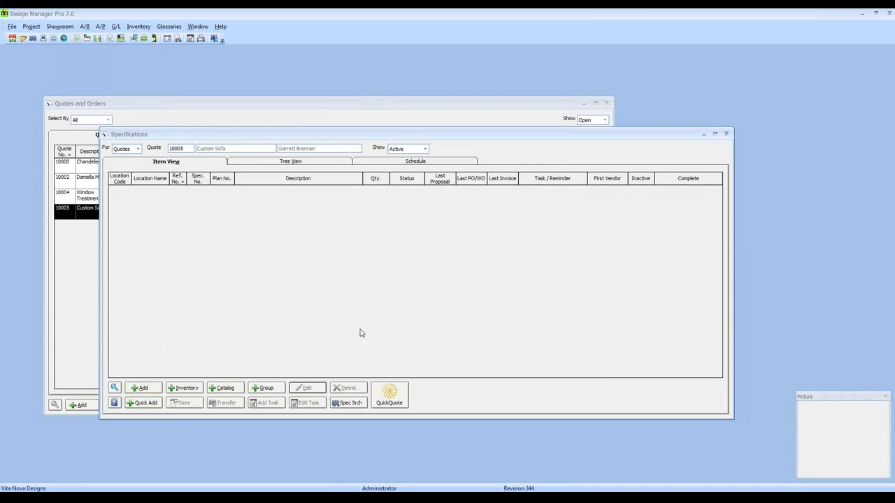
Try a QuickQuote with the Pillow, Specialty group, then cancel without adding items.
left_click(401, 396)
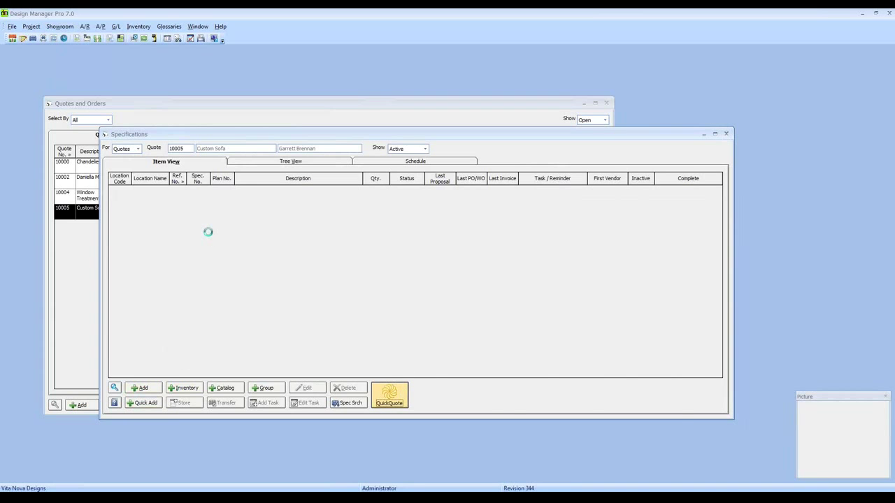
type("pillow")
left_click(152, 464)
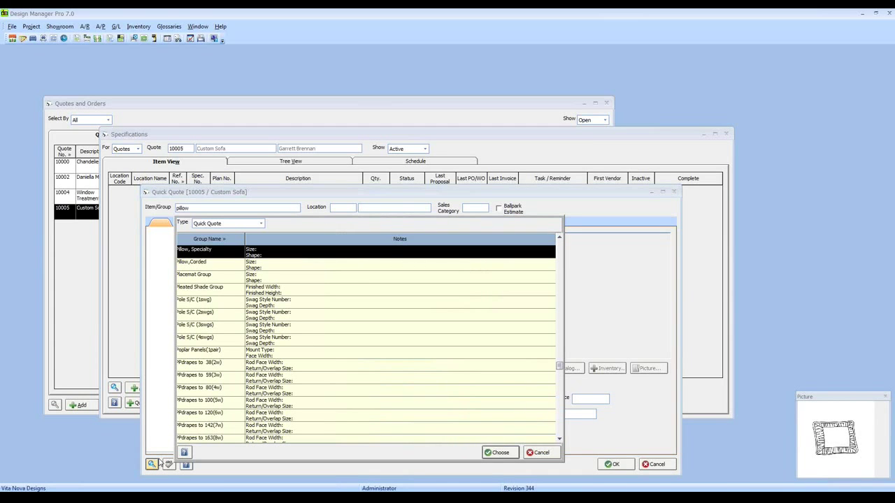
left_click(496, 452)
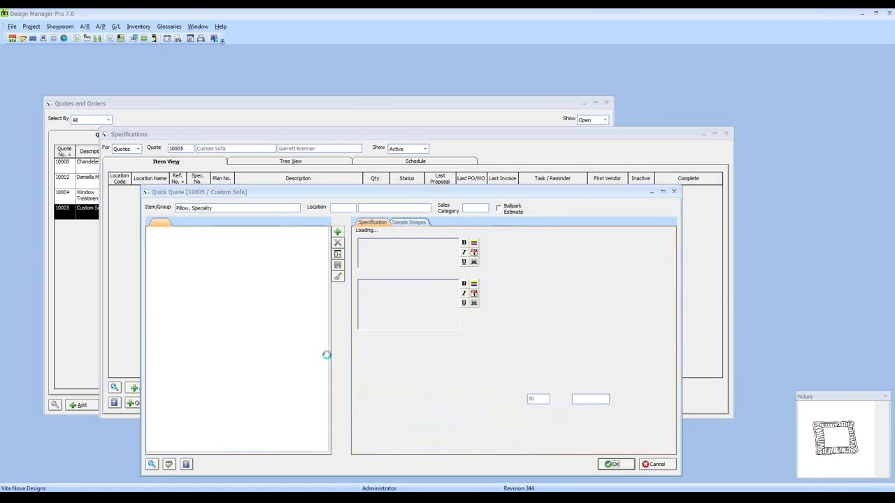
left_click(652, 465)
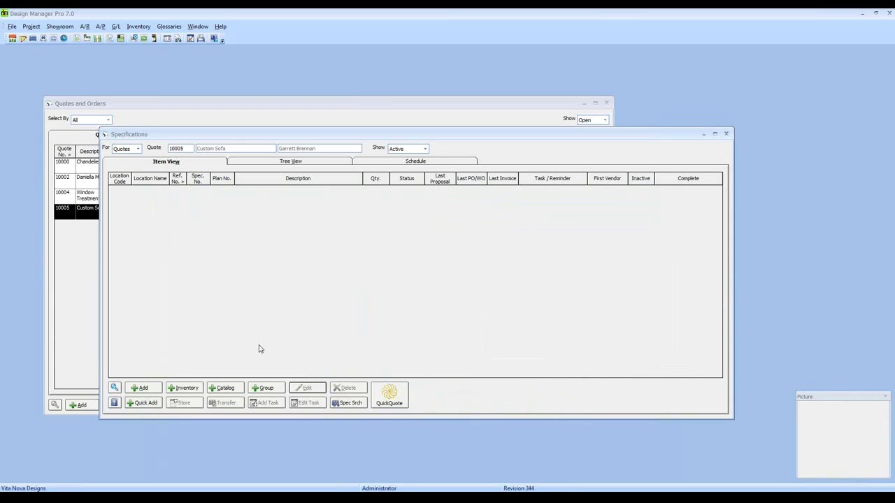
Open the add-from-inventory form, browse its stock list, and cancel without adding anything.
left_click(196, 388)
left_click(34, 165)
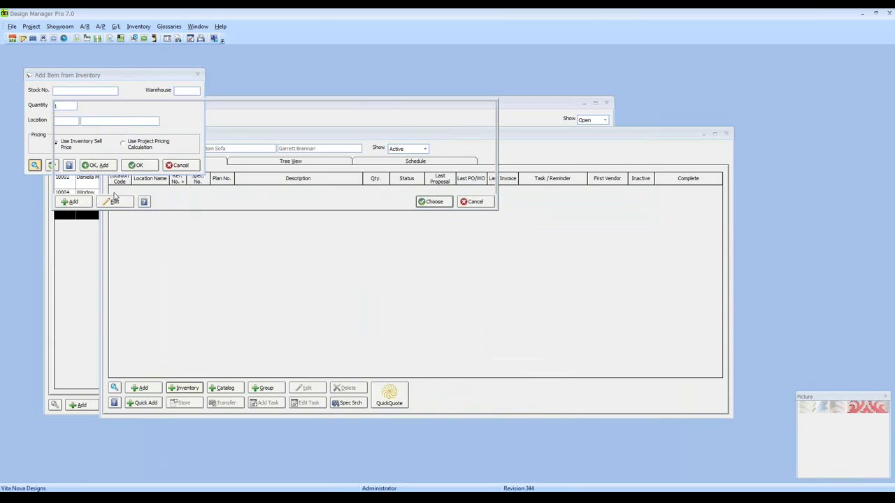
left_click(471, 202)
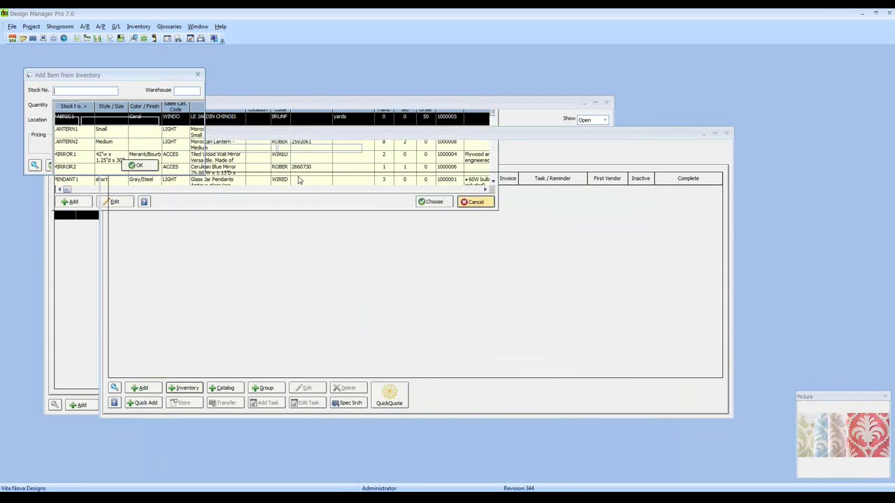
left_click(184, 165)
Open Add Item from the Catalog, browse the catalog list, and cancel without choosing.
left_click(224, 388)
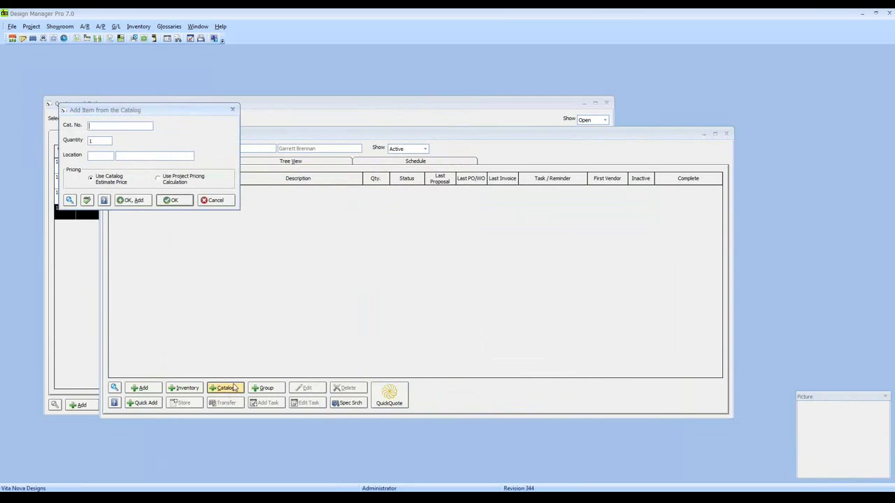
left_click(69, 202)
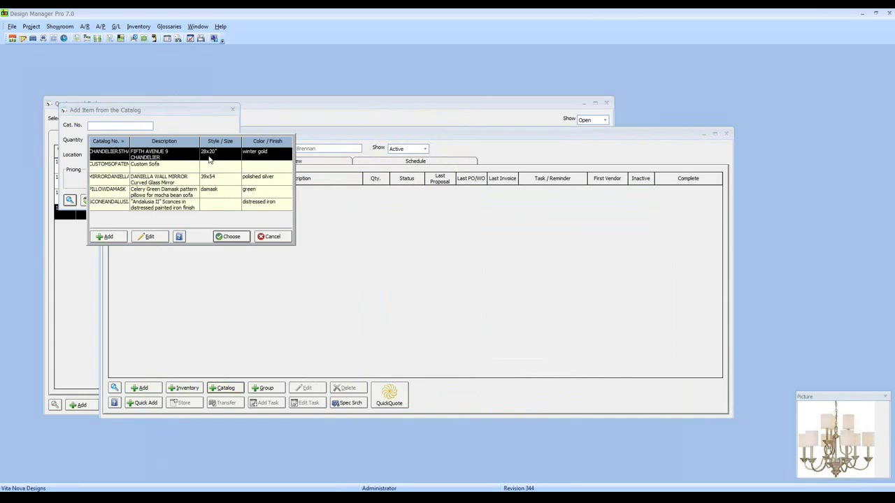
left_click(272, 236)
left_click(212, 200)
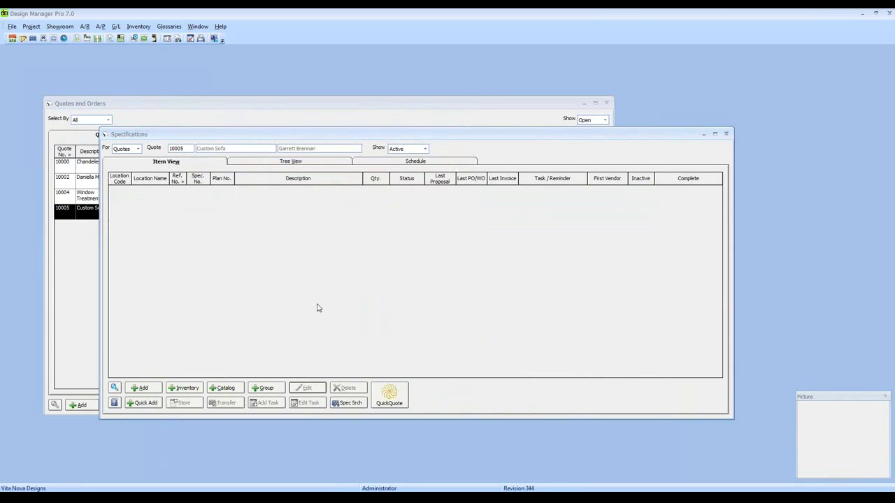
Add catalog entry CUSTOMSOFATEMP to the quote as item 0001, Custom Sofa, quantity 1 each.
left_click(234, 390)
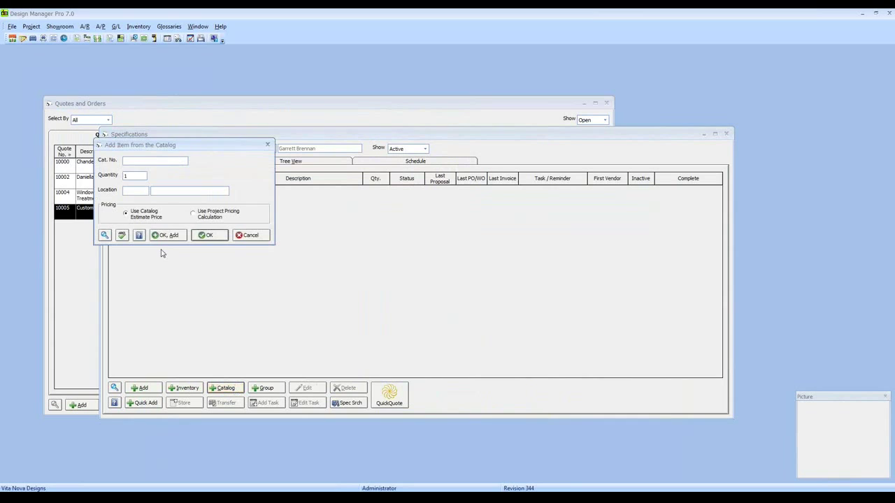
left_click(104, 235)
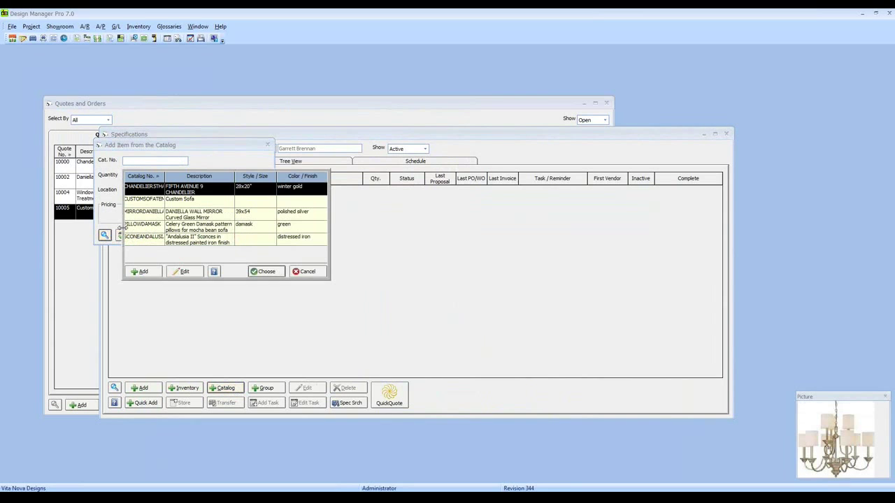
left_click(148, 202)
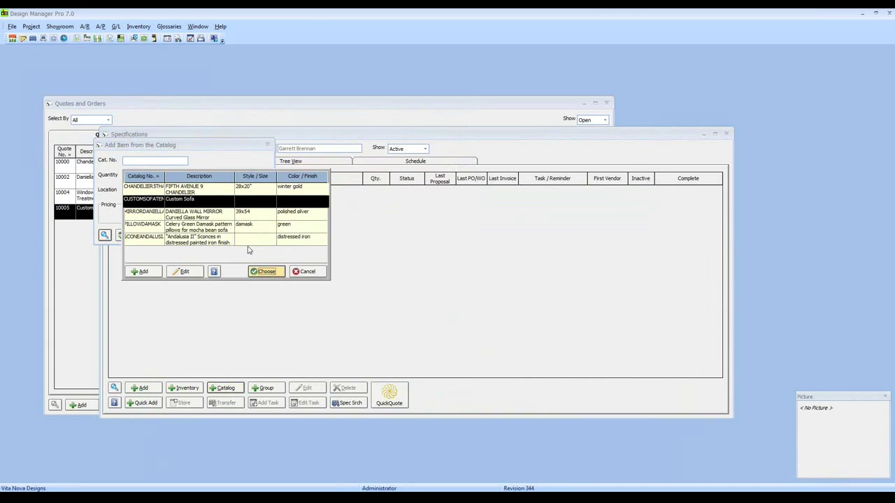
left_click(266, 271)
left_click(210, 235)
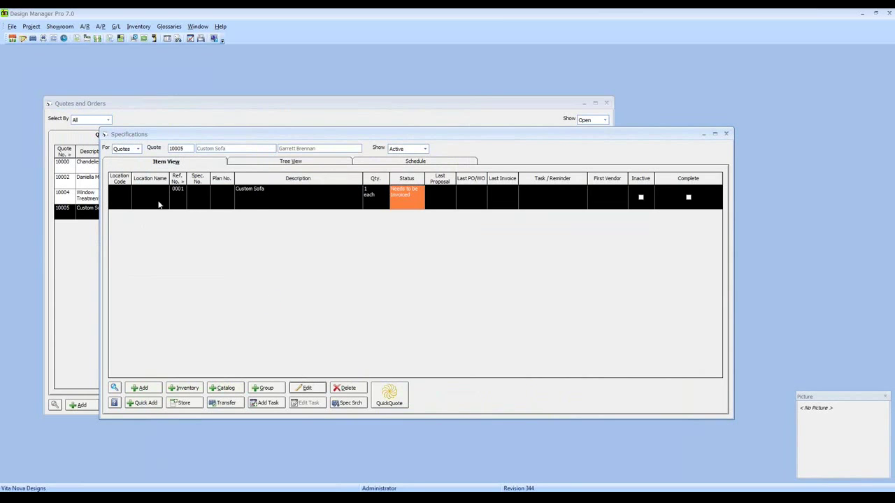
Open item 0001 Custom Sofa for editing and review its sofa frame, fabric and trim components.
left_click(257, 206)
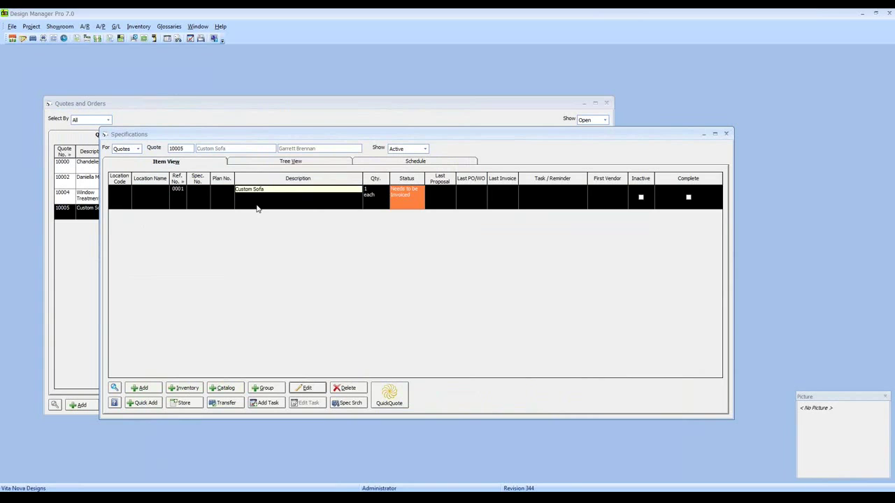
left_click(307, 389)
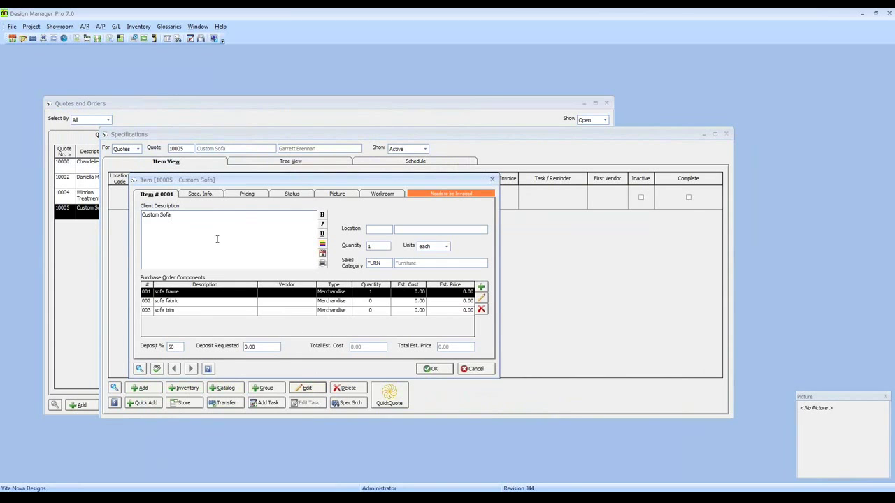
left_click(181, 302)
left_click(184, 311)
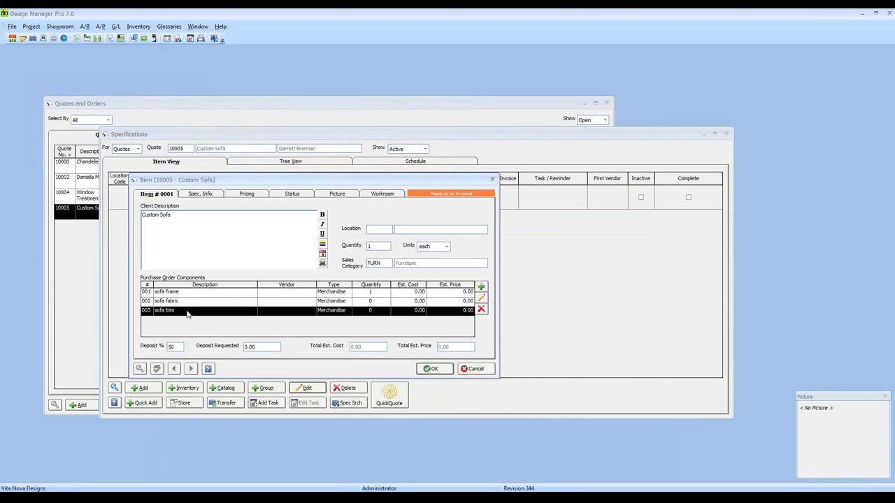
left_click(195, 295)
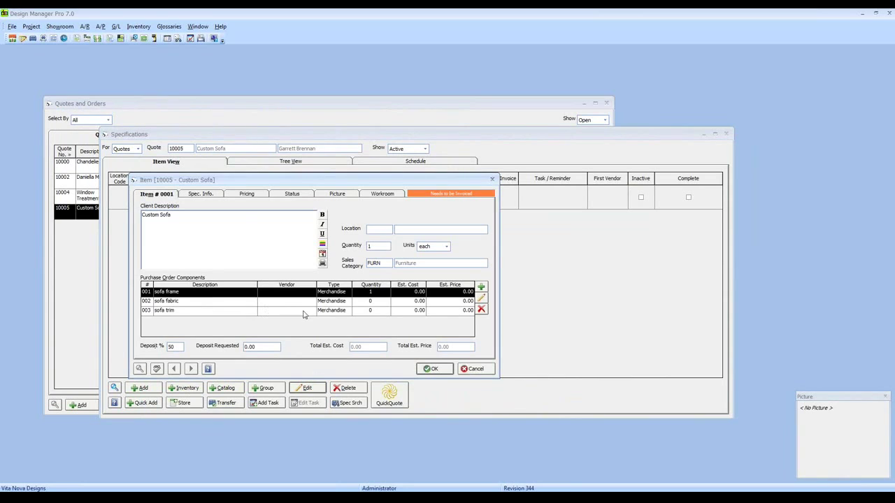
Set the sofa frame component's vendor to Century Furniture with a cost of 1800.
left_click(481, 298)
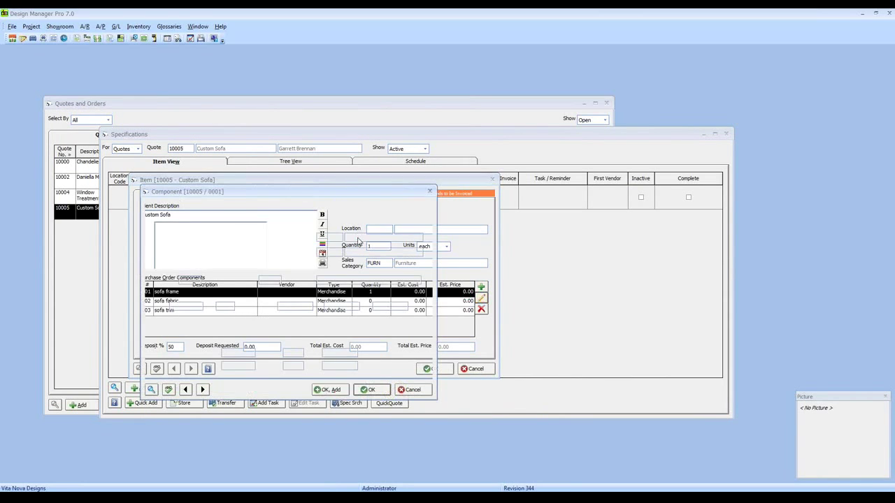
type("CENTU")
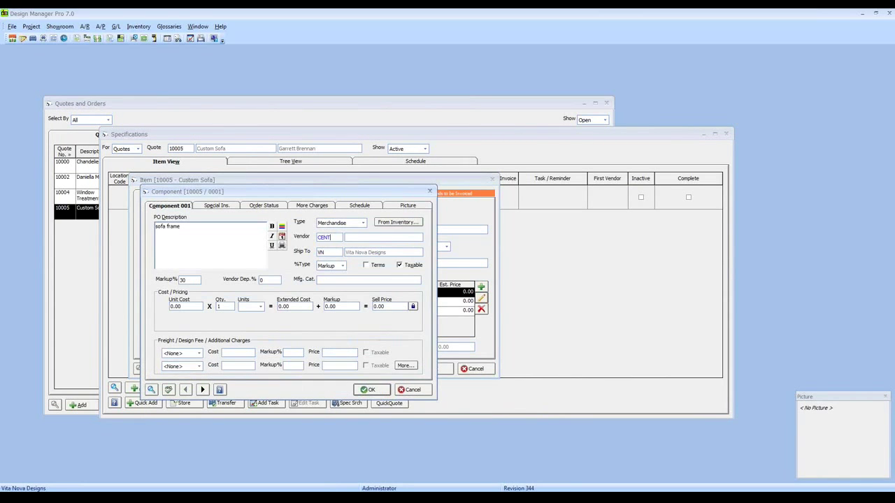
key("Tab")
key("Tab")
key("Tab")
key("Tab")
key("Tab")
type("1800")
left_click(368, 390)
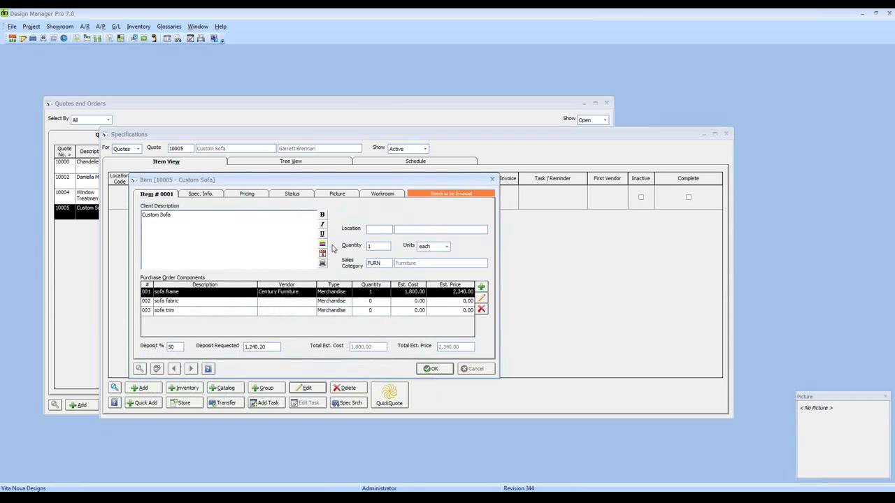
Give the sofa fabric component vendor Kravet, unit cost 85.00, quantity 14 yards.
left_click(423, 304)
left_click(481, 299)
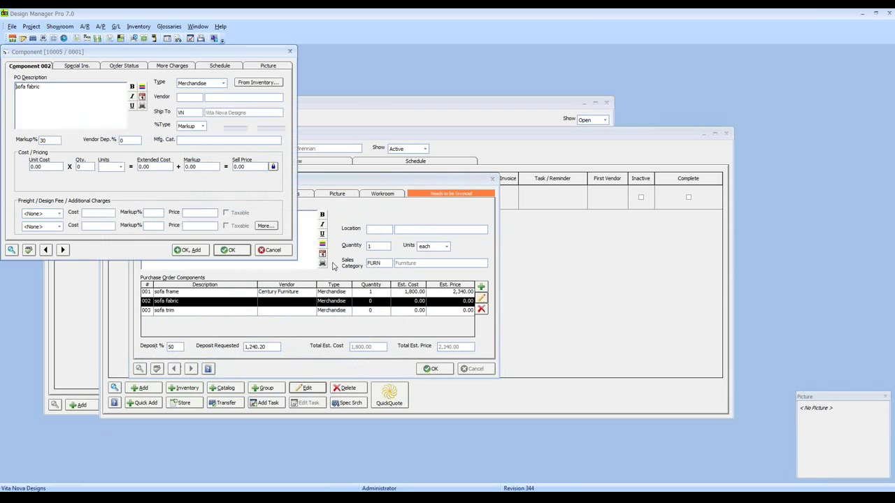
type("KRAVET")
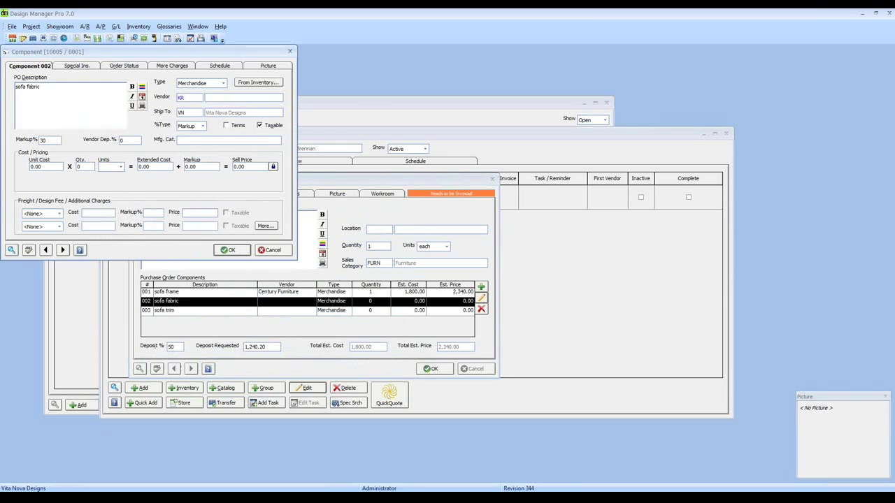
key("Tab")
left_click(36, 166)
type("85")
key("Tab")
type("14")
key("Tab")
type("yards")
key("Tab")
left_click(229, 250)
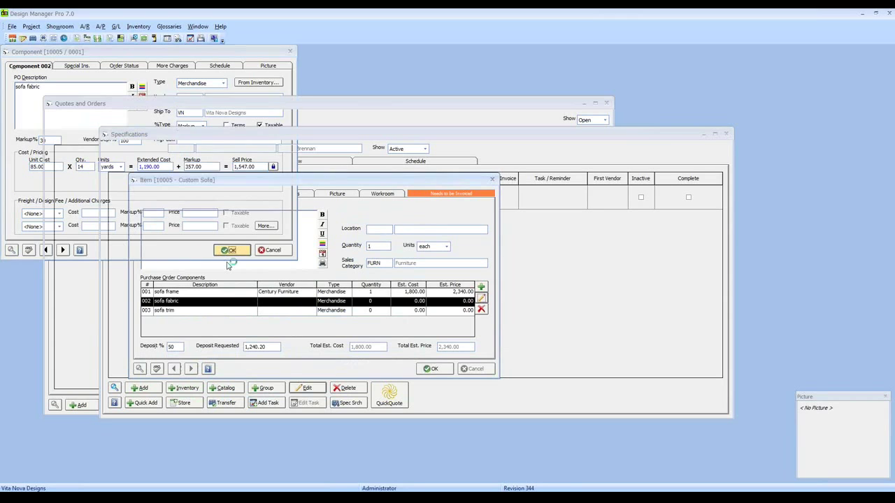
Give the sofa trim component vendor Kravet, unit cost 25, quantity 16 yards.
left_click(481, 298)
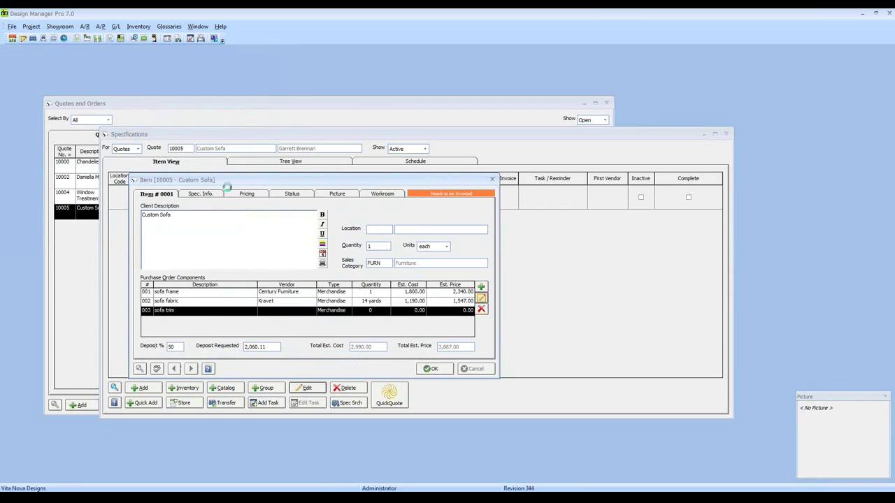
type("KR")
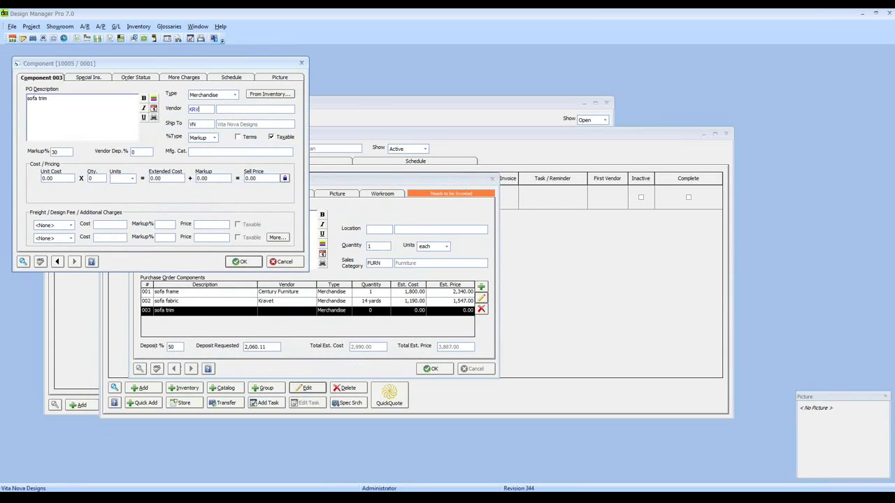
type("AVE")
key("Tab")
type("25")
key("Tab")
type("16")
key("Tab")
left_click(131, 178)
left_click(120, 200)
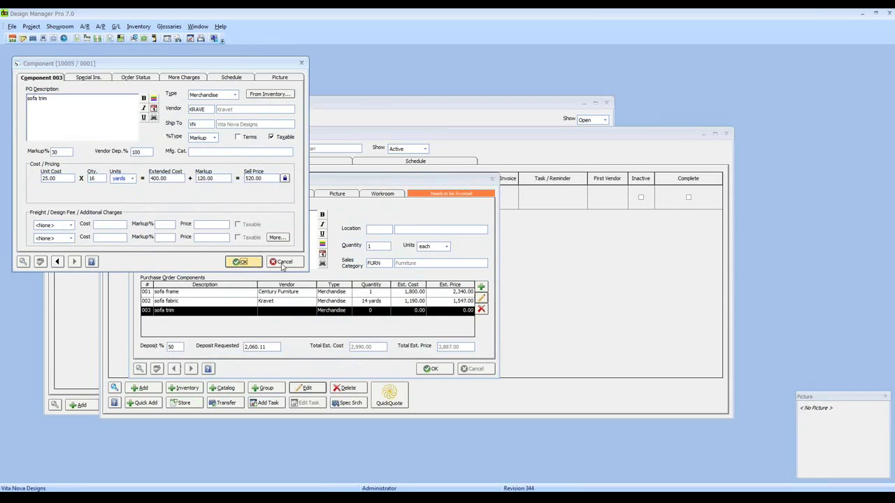
left_click(240, 261)
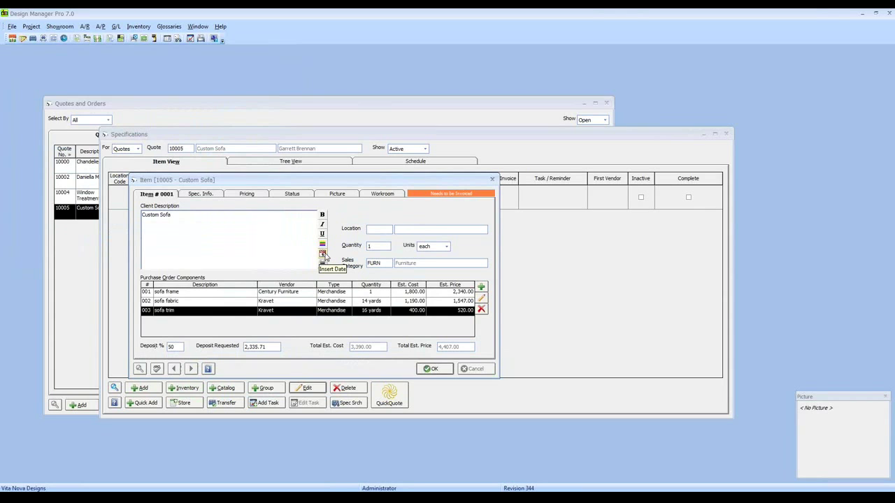
Save the revised Custom Sofa item and close the Specifications window.
left_click(433, 369)
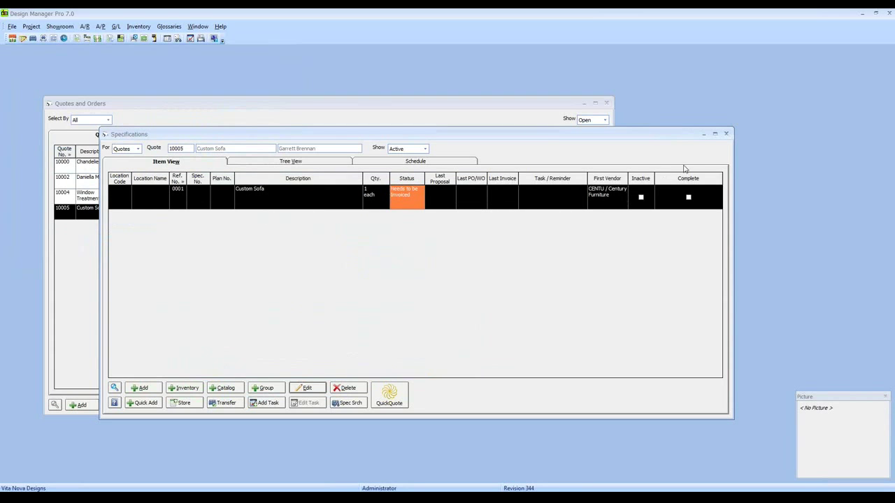
left_click(727, 135)
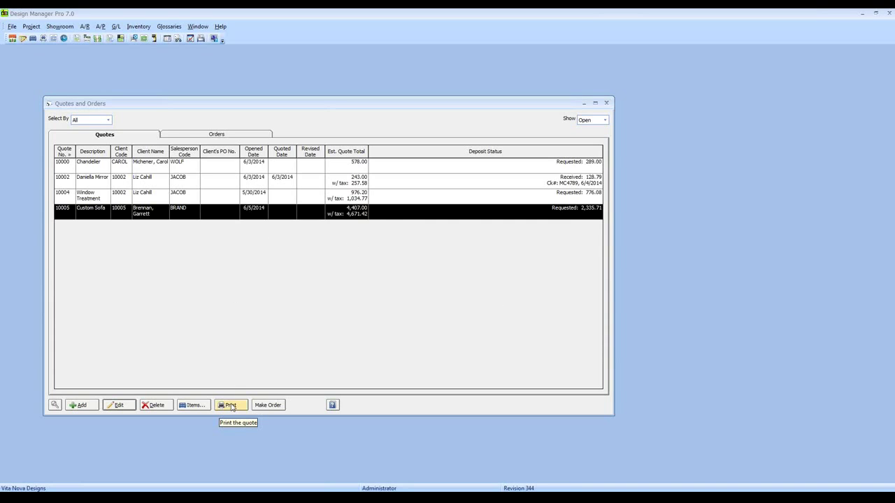
Preview the printout of Custom Sofa quote 10005 through the Print Quote dialog.
left_click(230, 406)
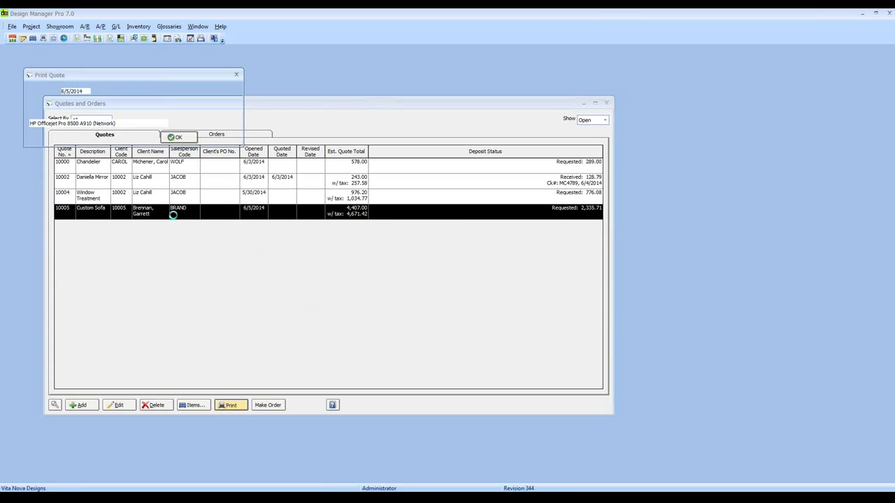
left_click_drag(68, 77, 180, 136)
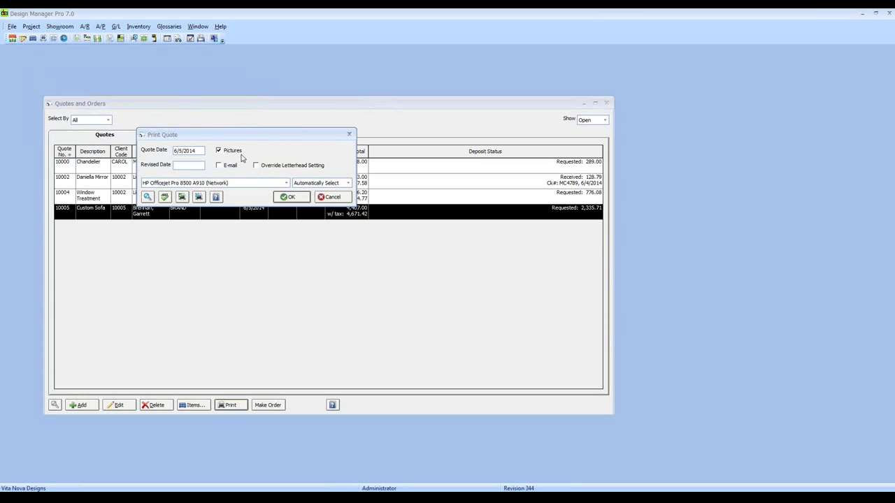
left_click(293, 197)
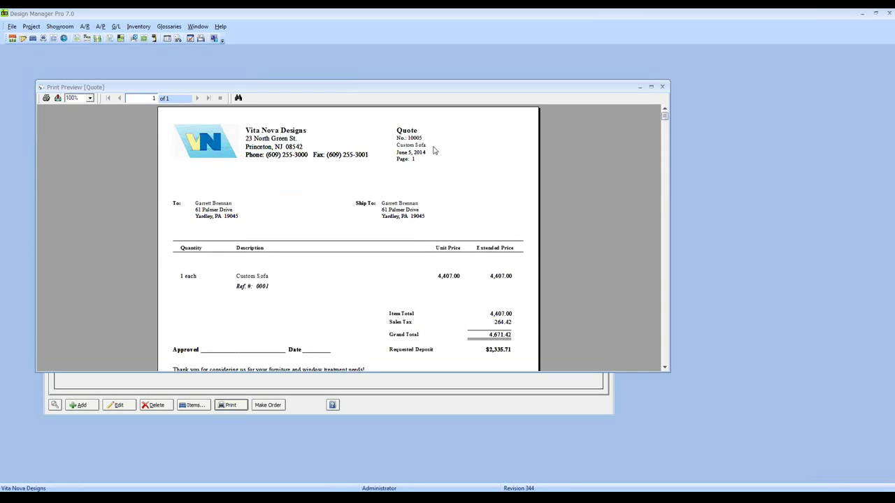
left_click(219, 212)
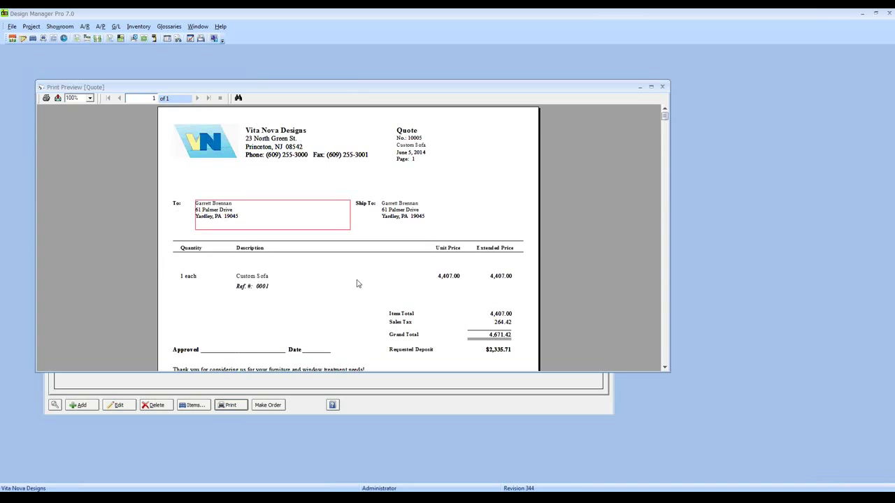
left_click(396, 216)
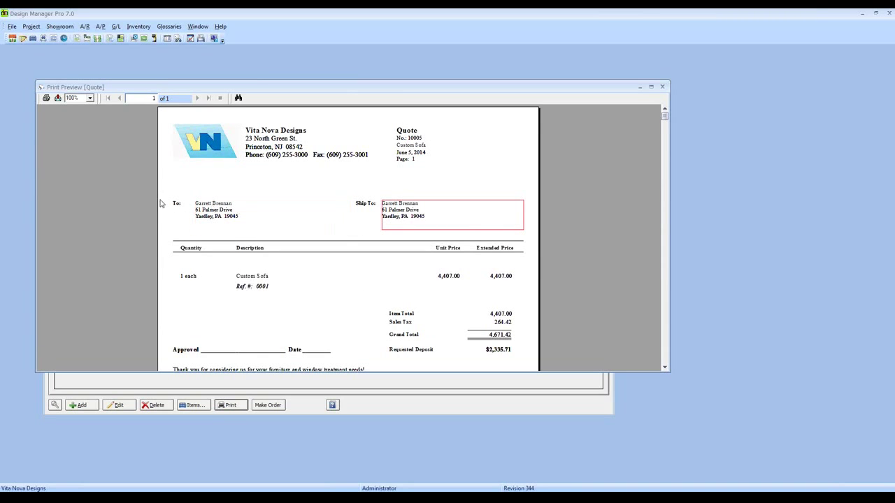
left_click(188, 278)
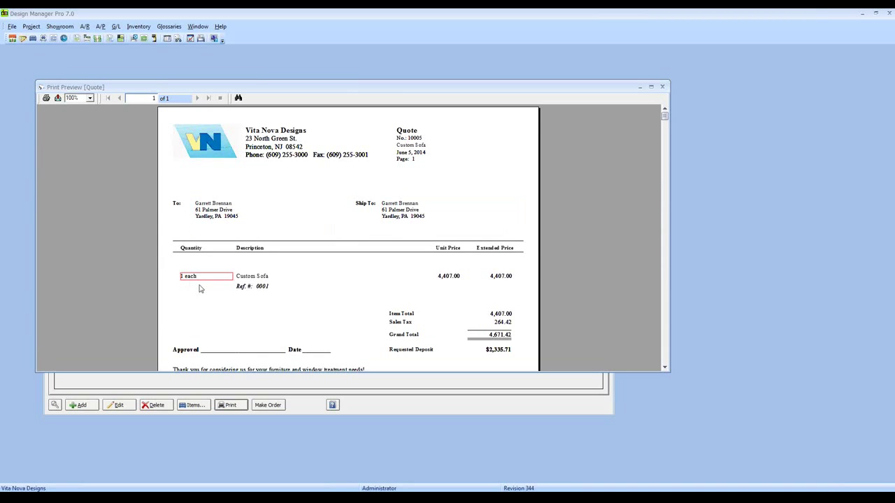
left_click(266, 279)
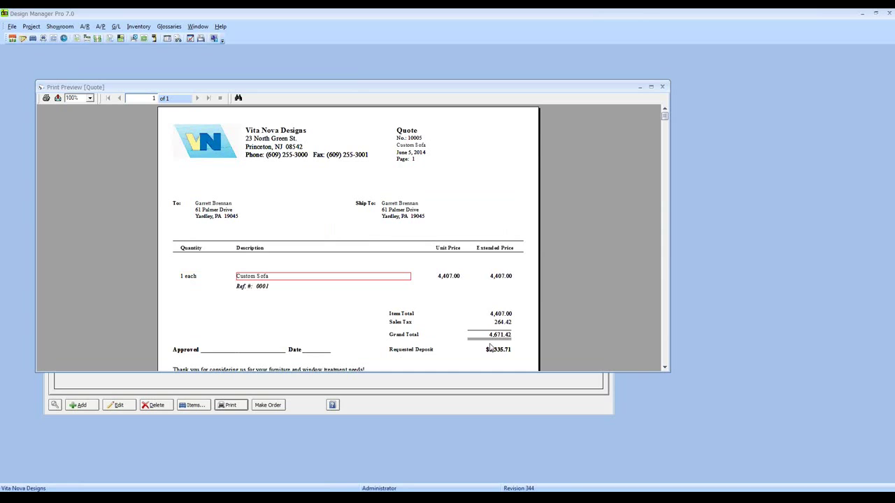
left_click(451, 281)
left_click(500, 278)
scroll(320, 180, "down", 3)
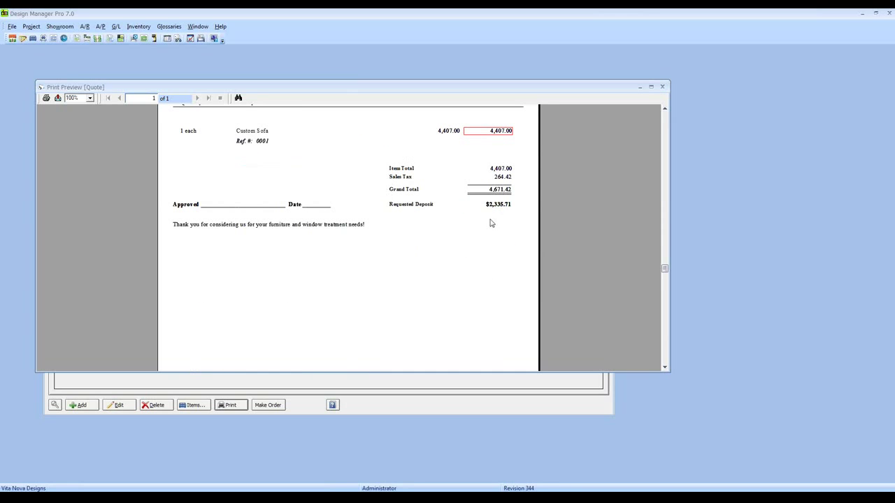
key("Down")
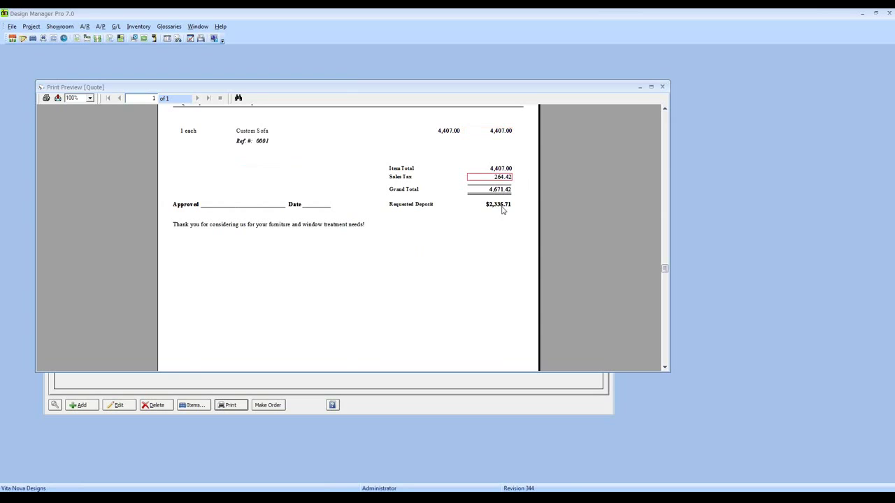
key("Down")
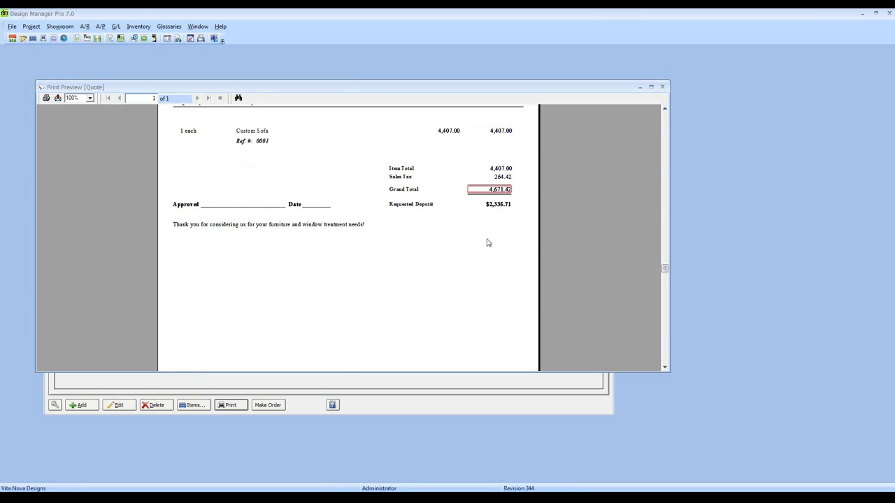
key("Down")
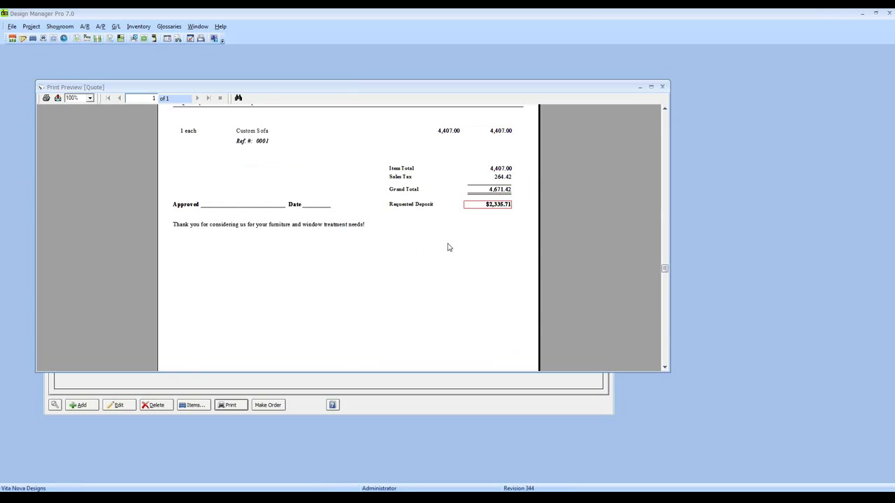
left_click(298, 207)
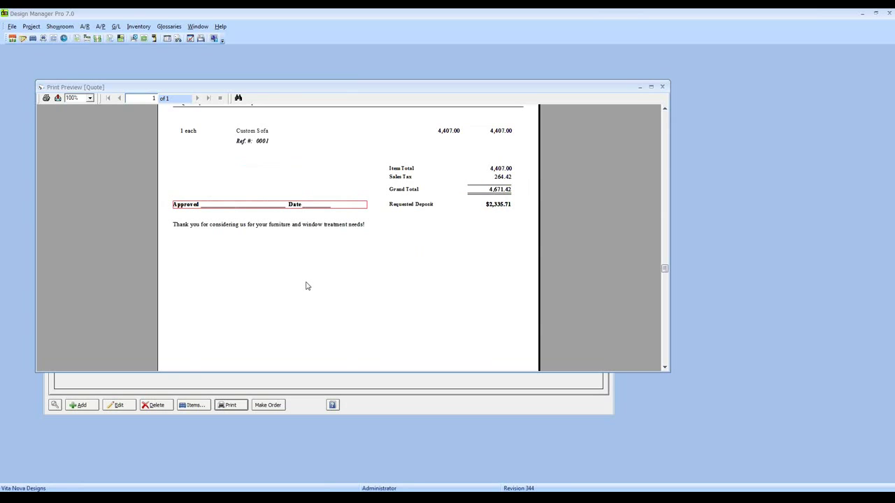
left_click(335, 228)
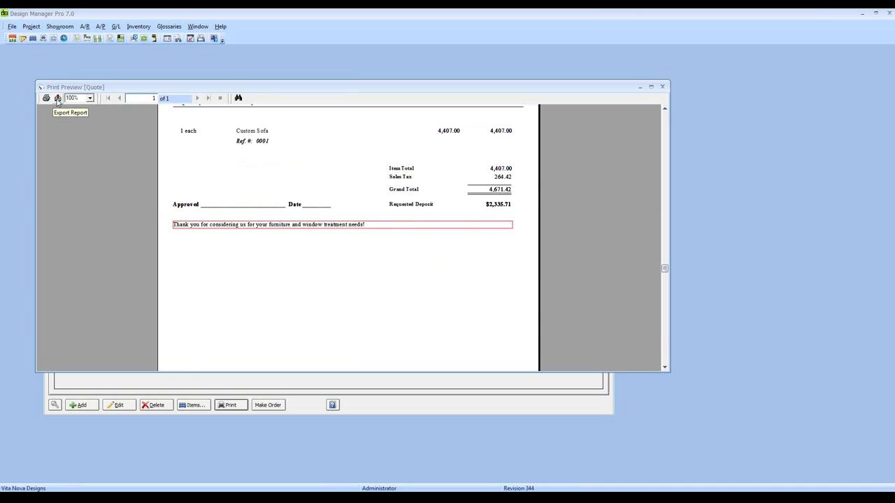
Start exporting the quote report, cancel it, and close the quote's print preview.
left_click(58, 98)
left_click(97, 84)
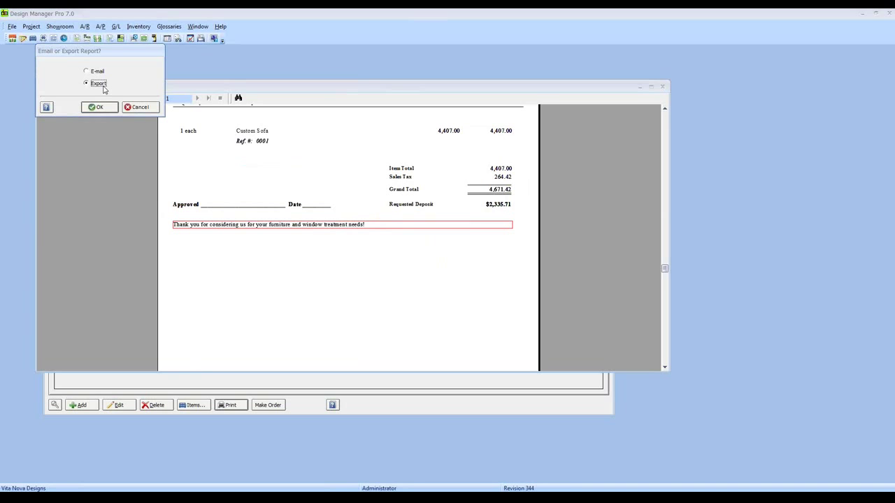
left_click(154, 107)
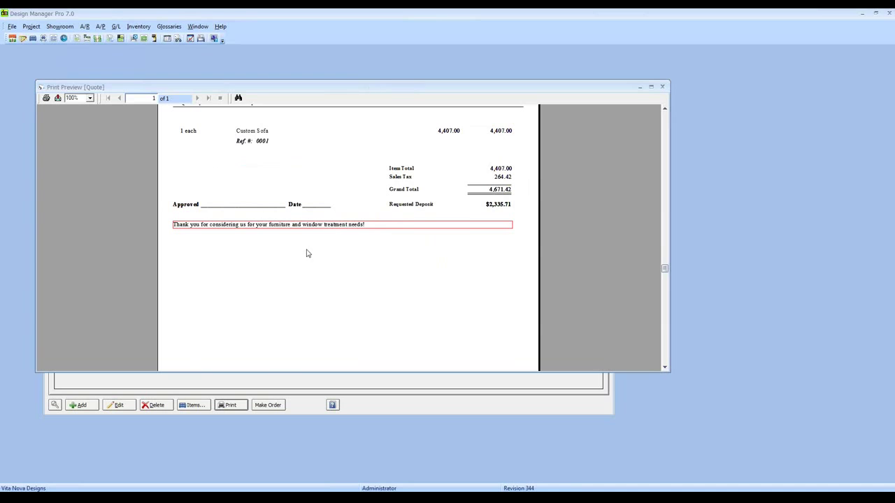
scroll(308, 253, "up", 5)
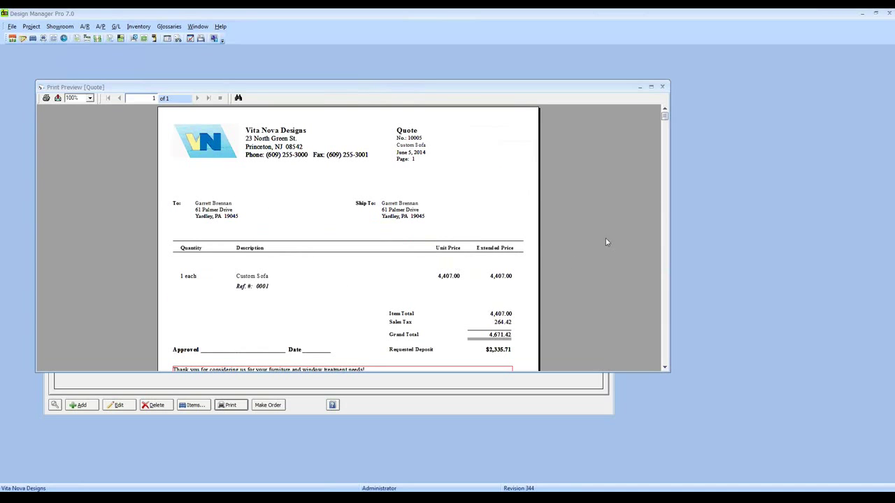
left_click(663, 88)
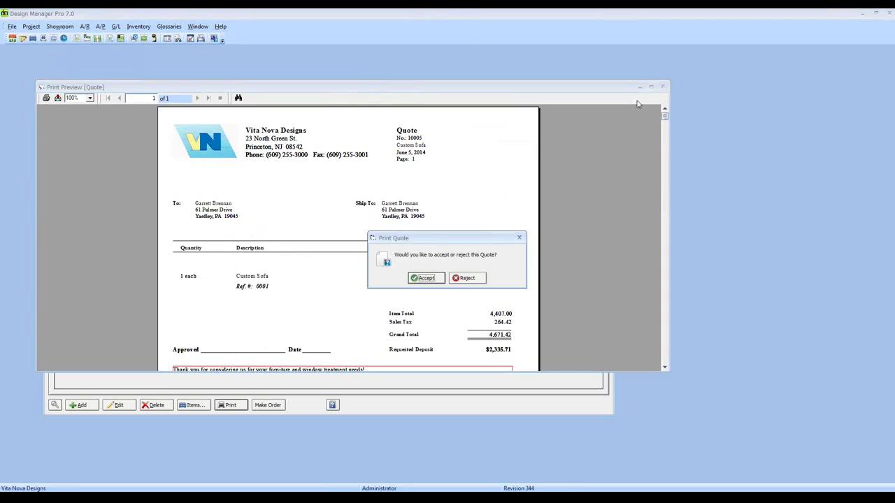
Accept quote 10005 in the Print Quote prompt.
left_click(426, 279)
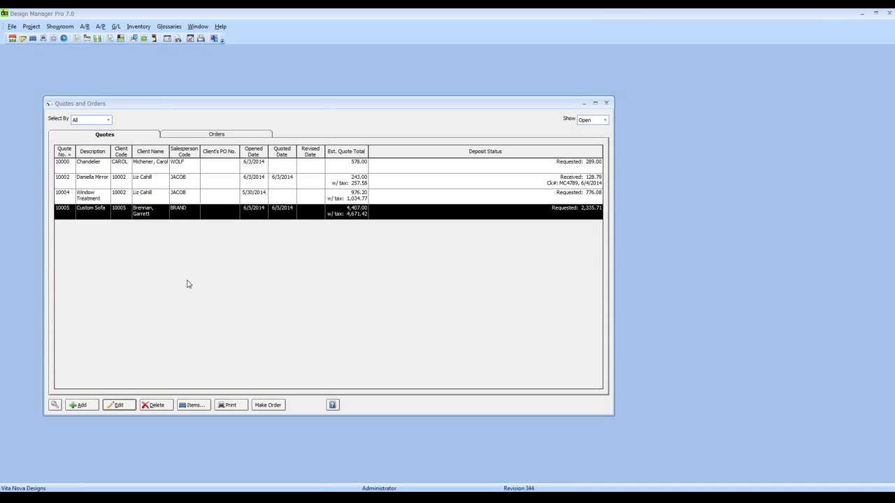
Start a QuickQuote item for quote 10005 from the Pillow,Corded group found by searching 'pillow'.
left_click(193, 408)
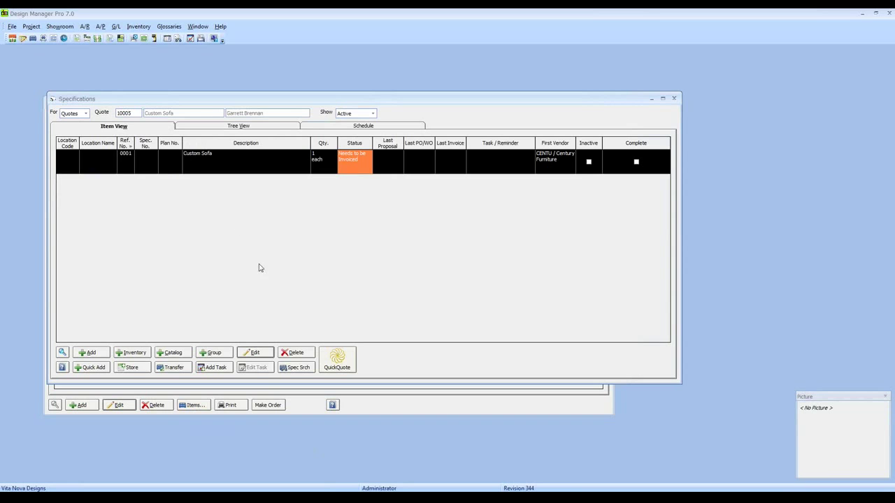
left_click(340, 359)
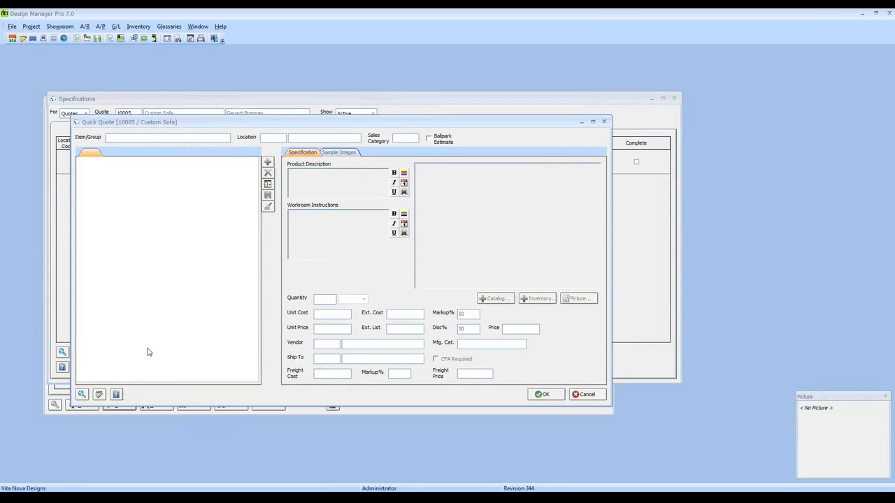
type("pillow")
left_click(81, 394)
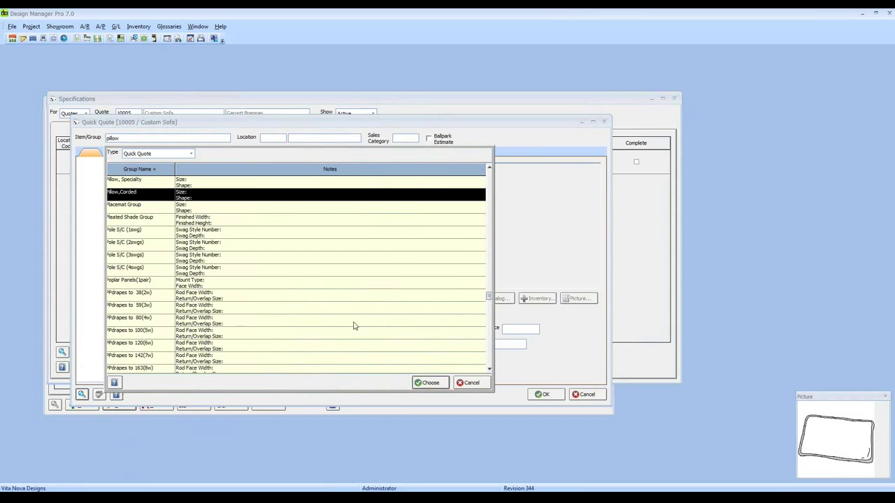
left_click(428, 383)
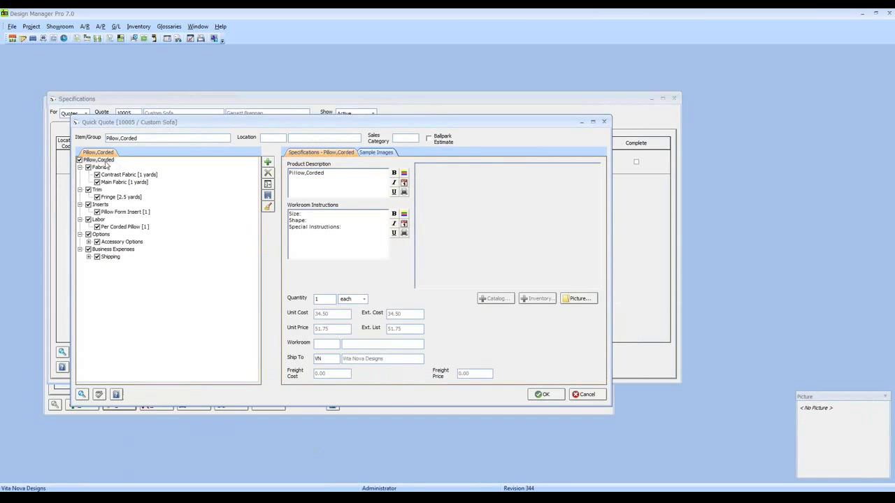
Change the description to '2 Pillows, Corded' and set the quantity to 2.
key("Home")
type("2")
key("Right")
key("Right")
key("Right")
key("Right")
key("Right")
key("Right")
type("s")
key("Right")
double_click(324, 300)
type("2")
Enter component unit costs: contrast fabric 50, fringe 25, pillow form insert 30.
left_click(130, 175)
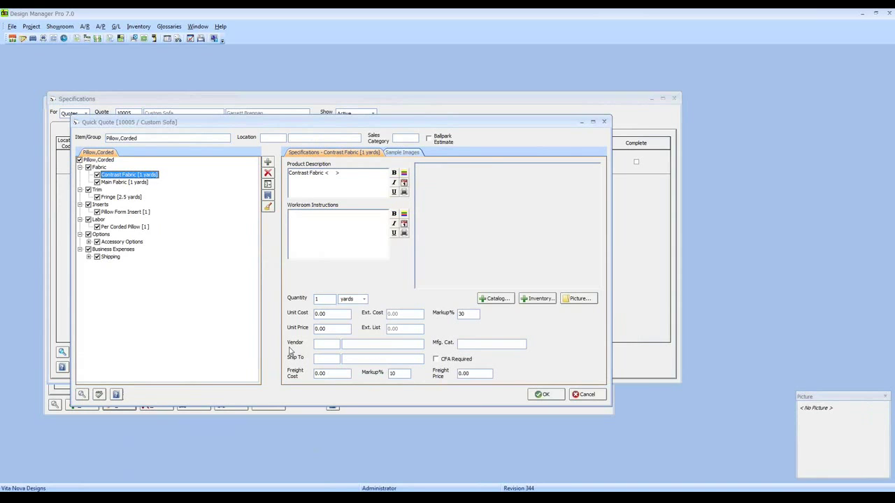
left_click(326, 314)
type("50")
key("Tab")
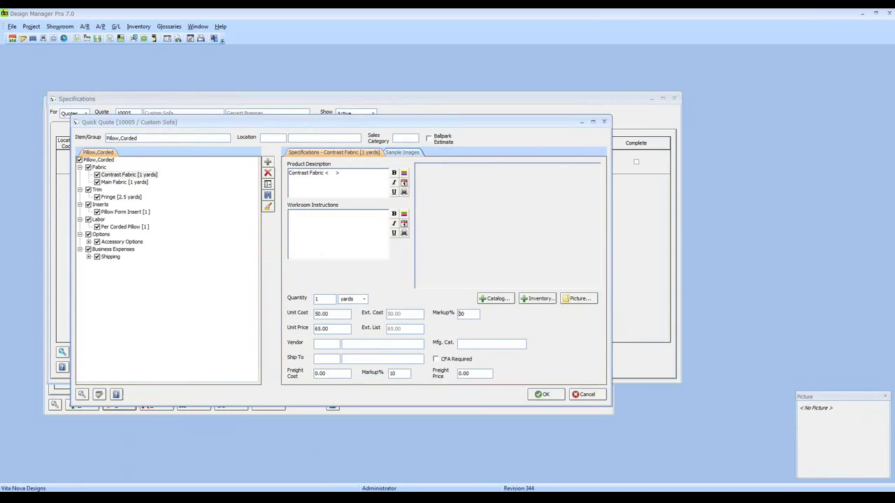
left_click(131, 183)
left_click(320, 313)
left_click(121, 198)
left_click(324, 313)
type("25")
left_click(132, 212)
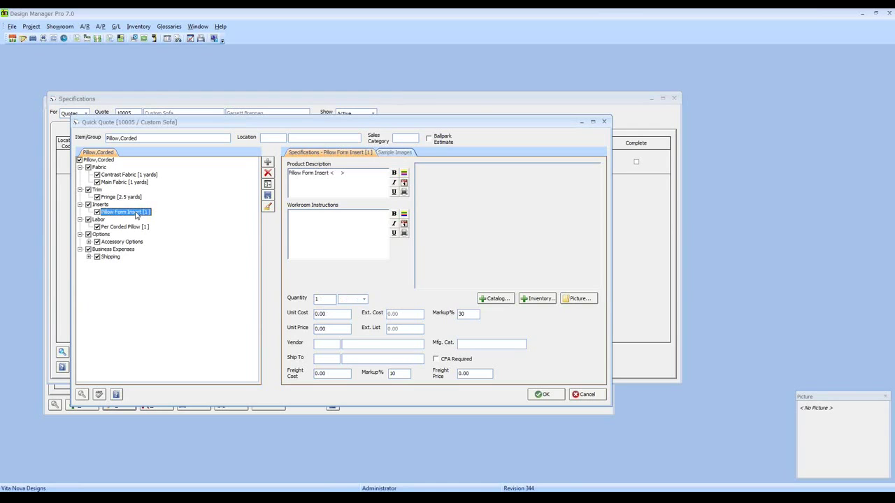
left_click(331, 315)
type("30")
key("Tab")
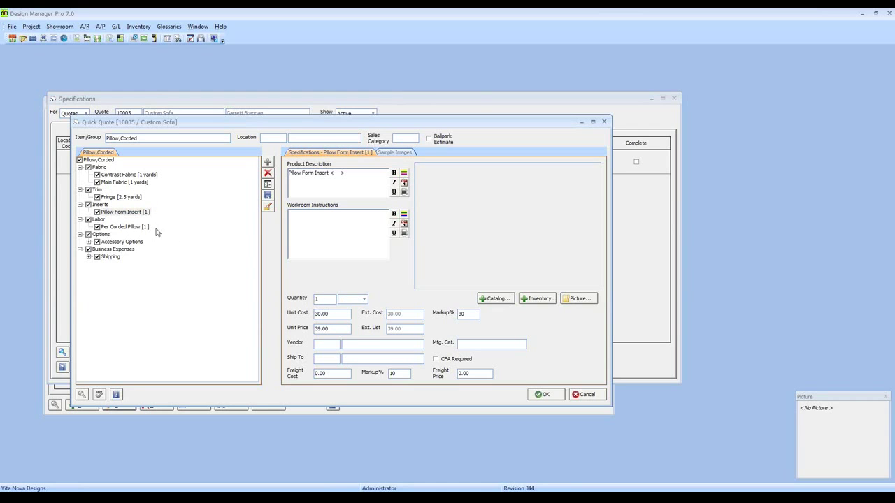
left_click(127, 229)
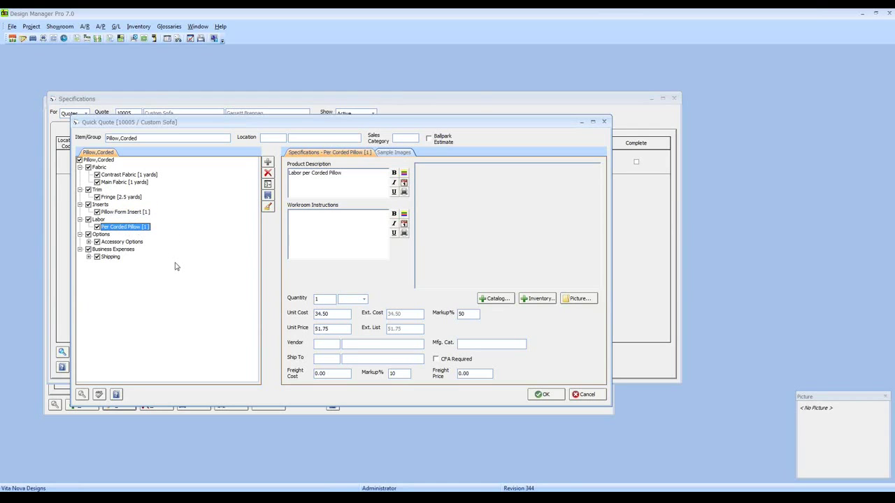
Exclude Accessory Options and Shipping, then create the pillow item and confirm adding it.
left_click(106, 242)
left_click(98, 242)
left_click(97, 256)
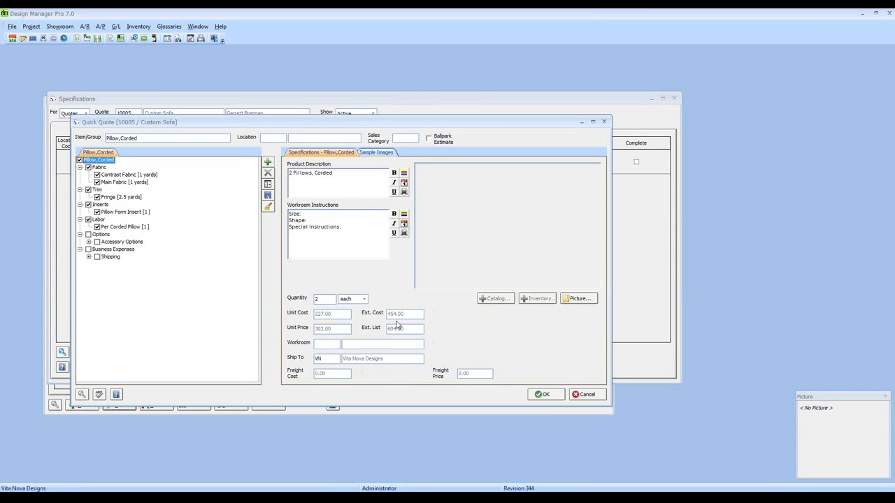
left_click(543, 395)
left_click(484, 288)
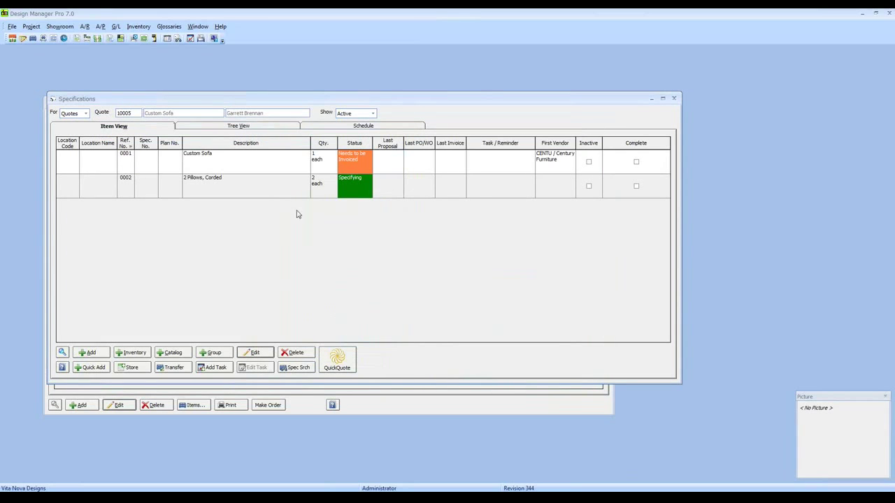
Open item 0002, 2 Pillows, Corded, and review its fabric, pillow insert and labor component lines.
left_click(271, 187)
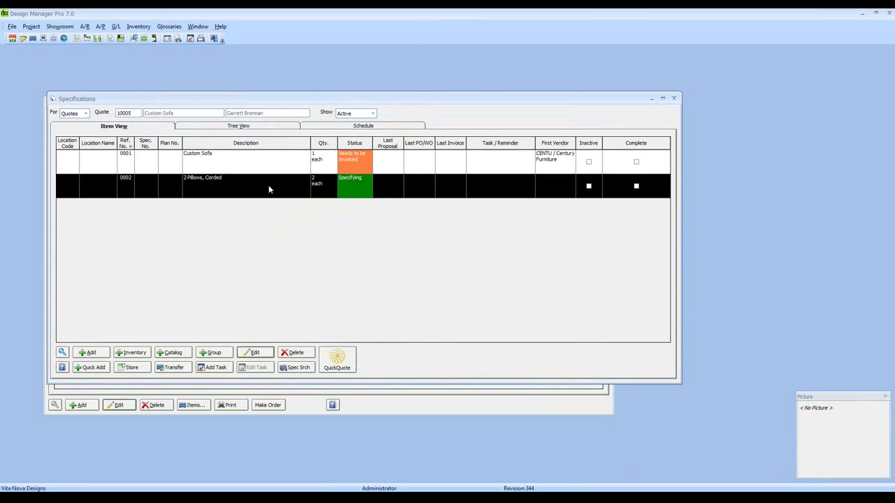
left_click(254, 352)
left_click(285, 279)
left_click(284, 287)
left_click(282, 296)
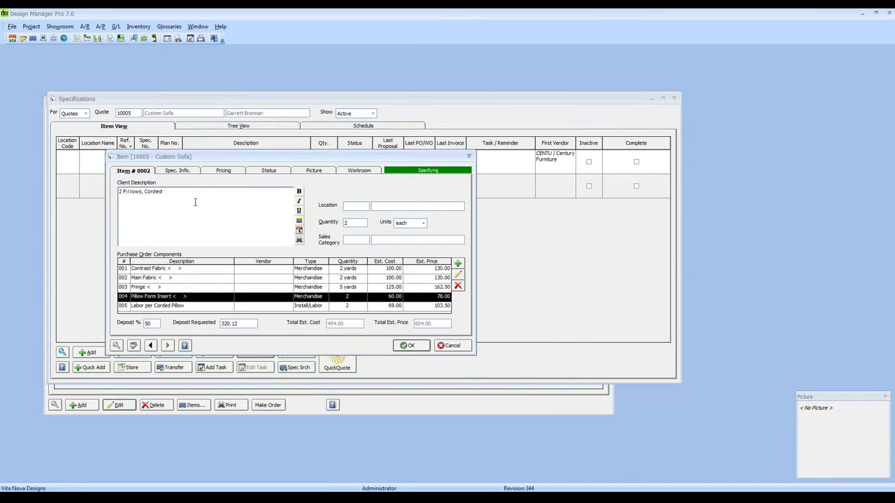
left_click(178, 278)
left_click(177, 296)
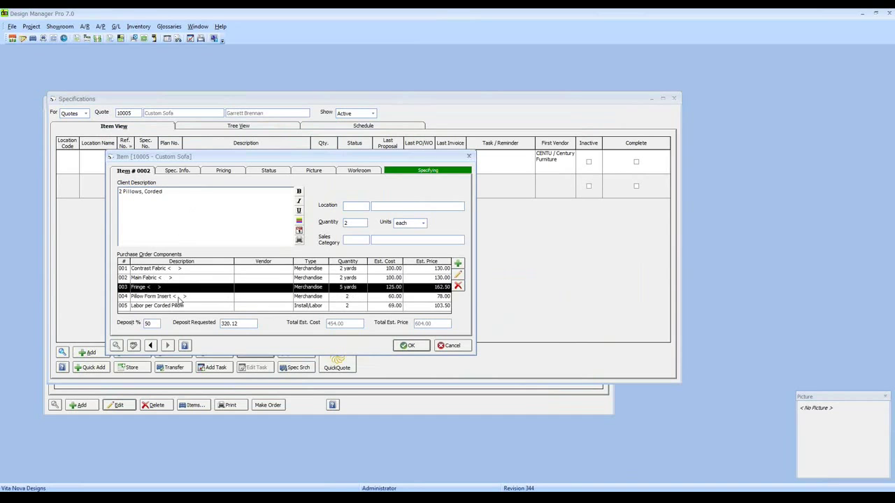
left_click(180, 306)
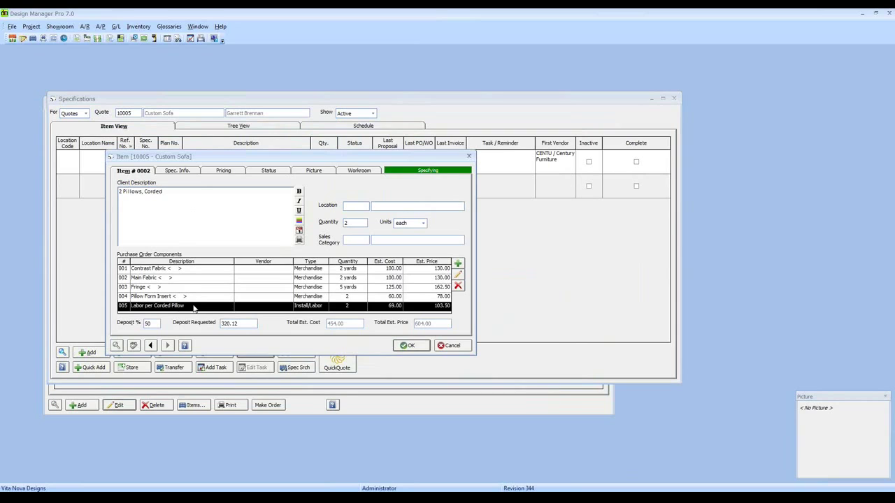
Set the pillow item's sales category to ACCES (Accessories) and save it.
left_click(352, 240)
type("ACCES")
left_click(410, 346)
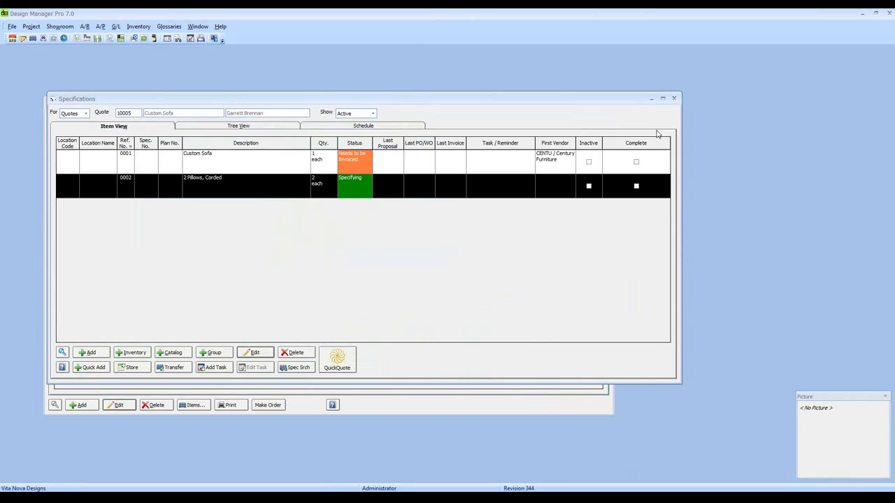
Close the Specifications window to return to the quotes list showing quote 10005 at 5,011.00.
left_click(674, 99)
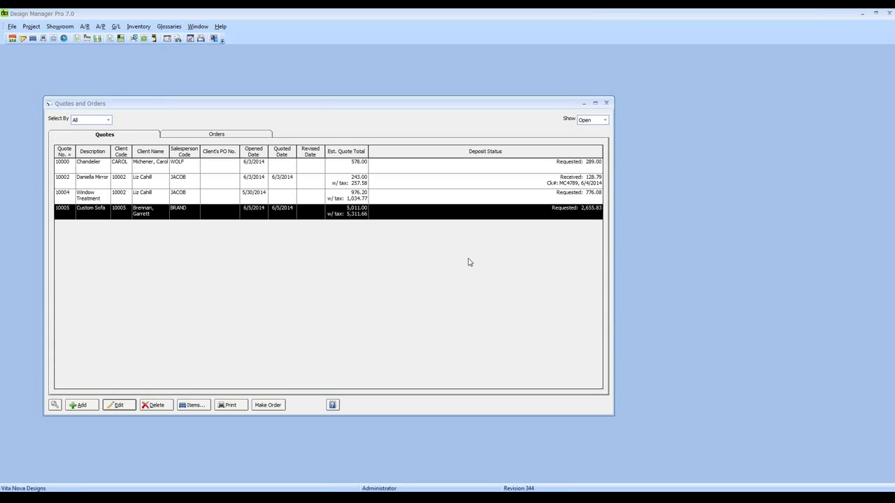
Print quote 10005 to a preview with a revised date of 6/6/2014.
left_click(222, 405)
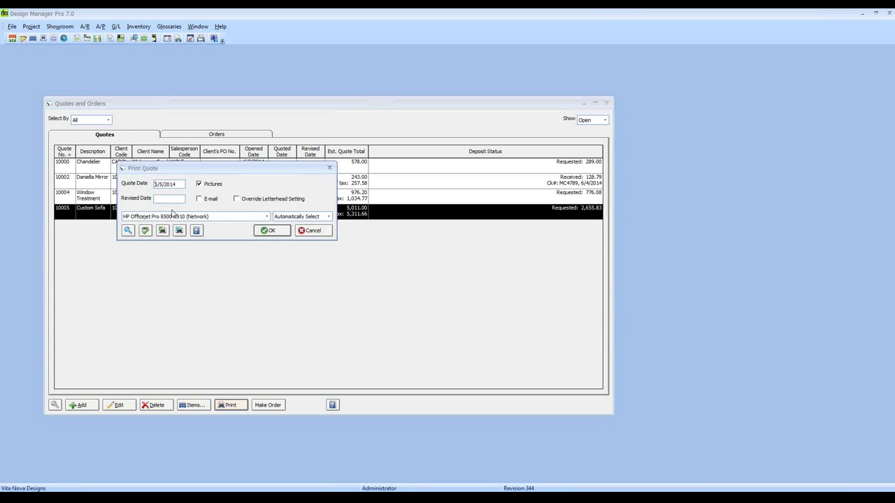
left_click(171, 201)
type("6/6/2014")
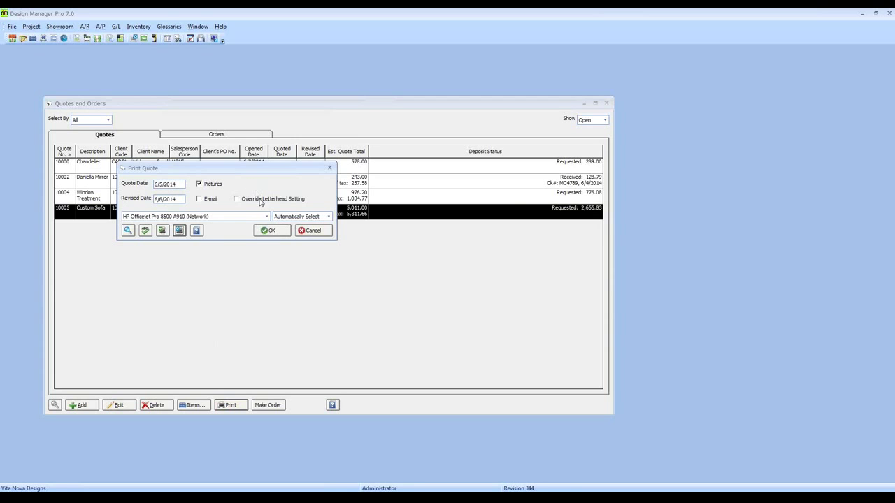
left_click(271, 231)
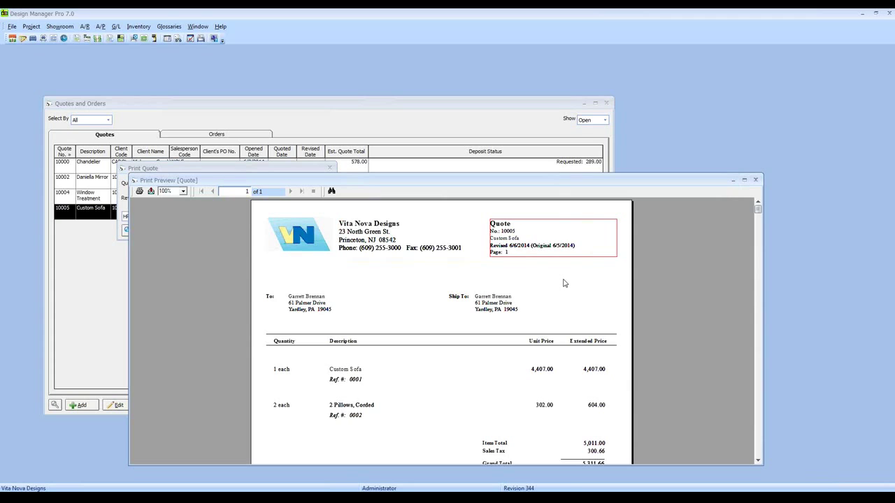
Check the preview's totals, close it, and accept quote 10005.
scroll(564, 284, "down", 3)
scroll(564, 283, "down", 3)
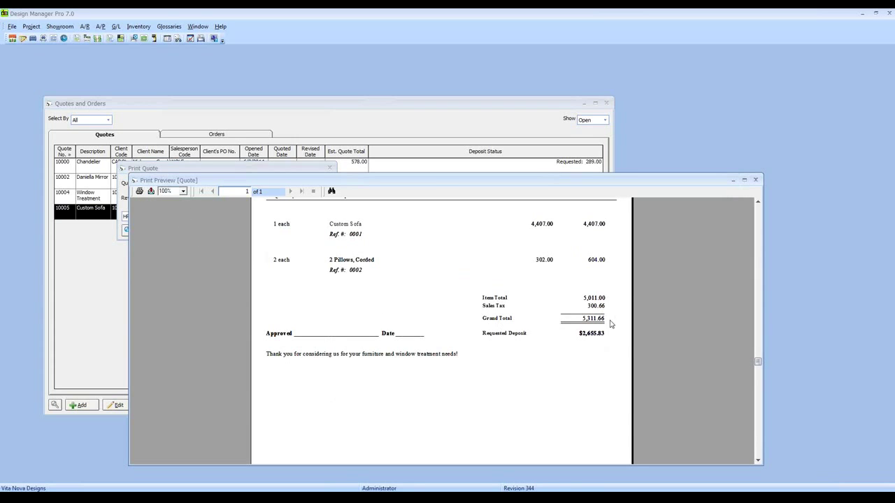
left_click(758, 181)
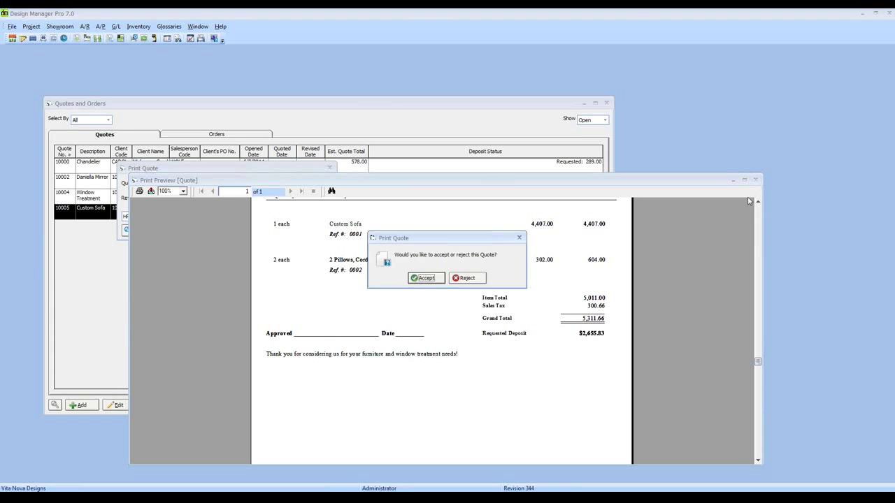
left_click(424, 278)
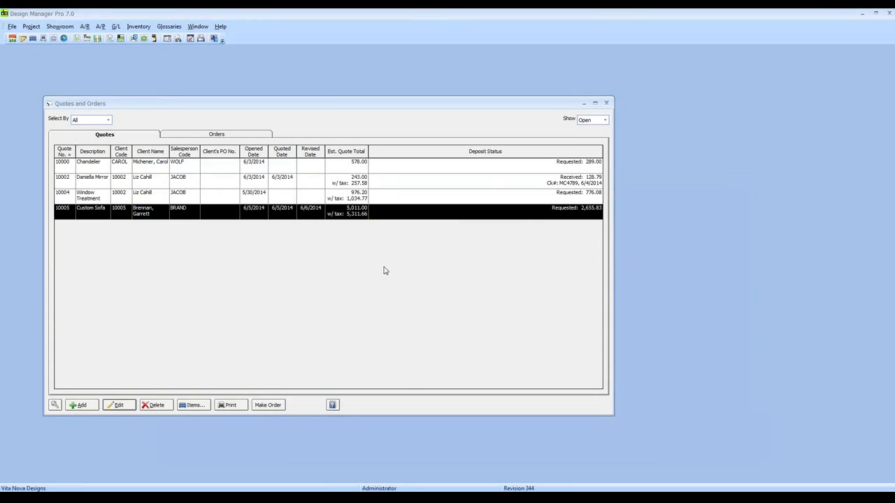
Start a new Accounts Receivable cash receipt for Custom Sofa quote 10005.
left_click(606, 104)
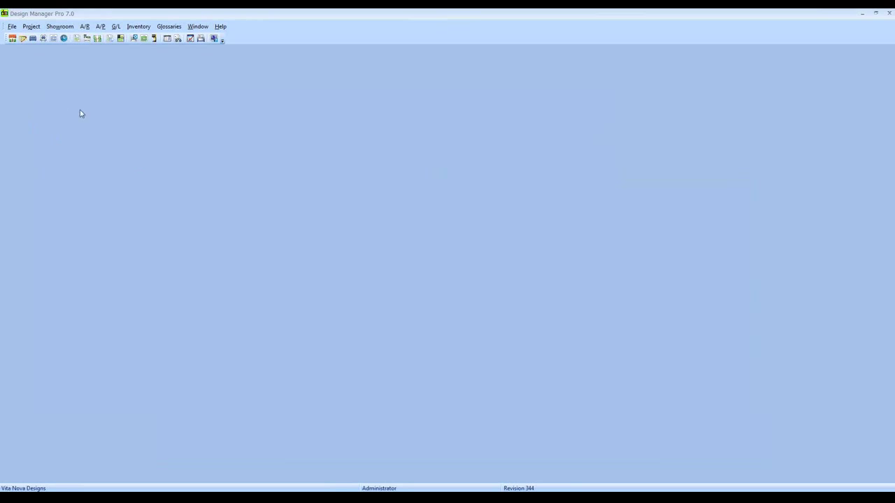
left_click(86, 27)
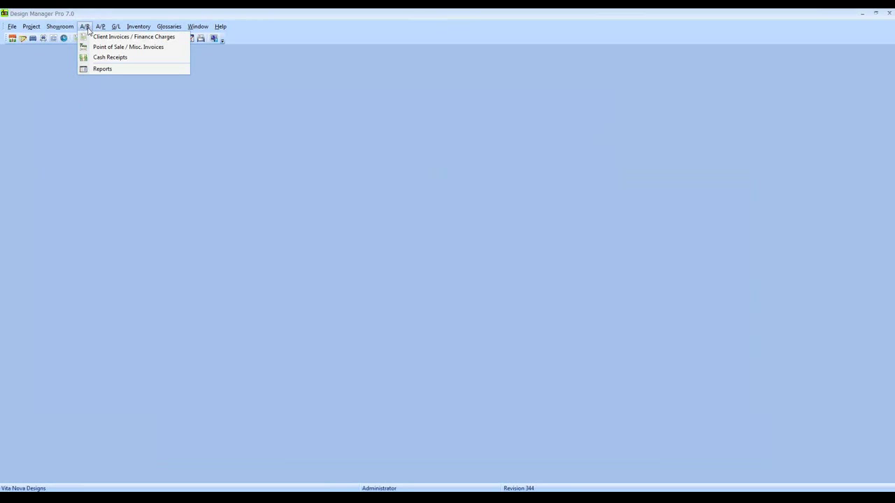
left_click(98, 58)
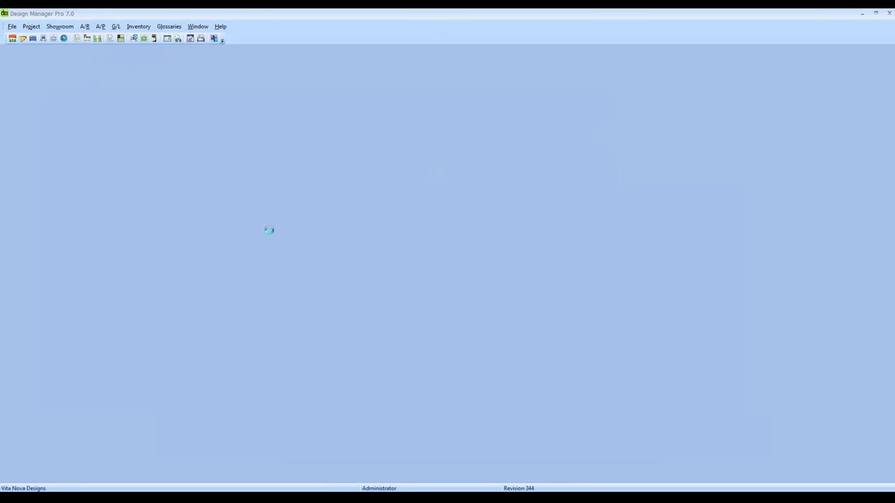
left_click_drag(261, 188, 202, 113)
left_click(110, 389)
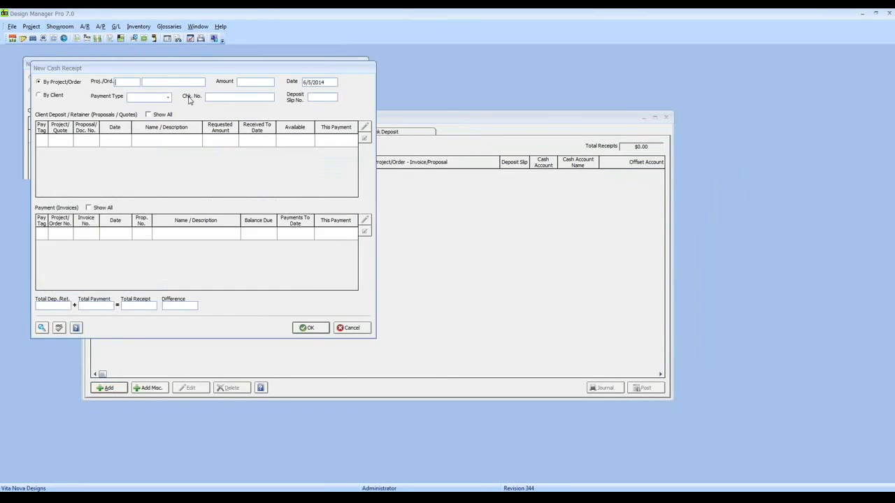
type("10005")
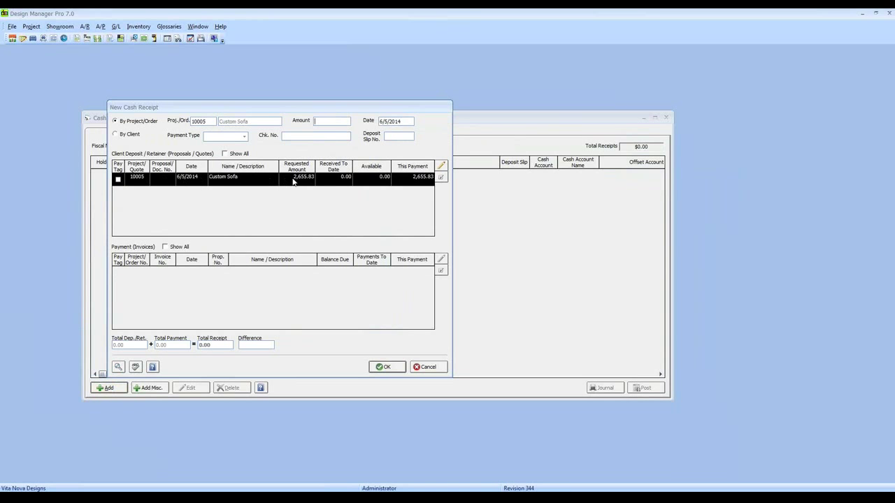
Enter a 2,700.00 receipt amount dated 6/6/2014.
left_click(393, 179)
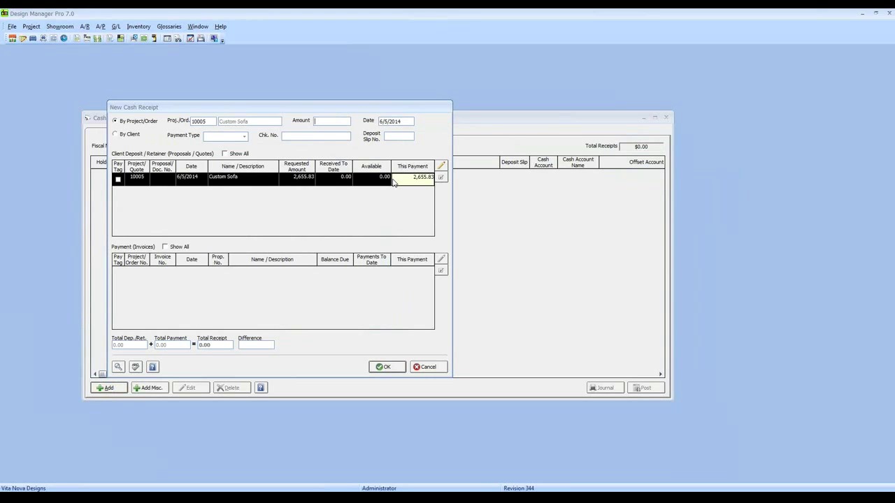
left_click(352, 202)
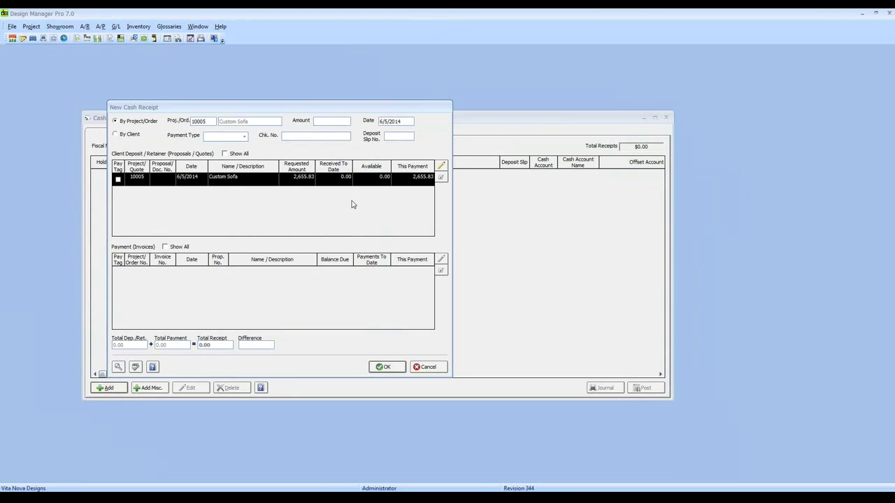
type("2700.00")
key("Tab")
key("F2")
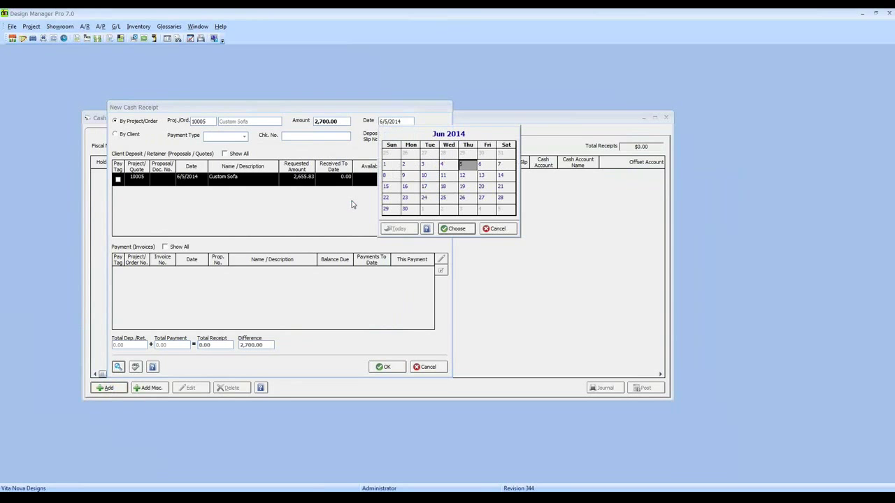
left_click(482, 167)
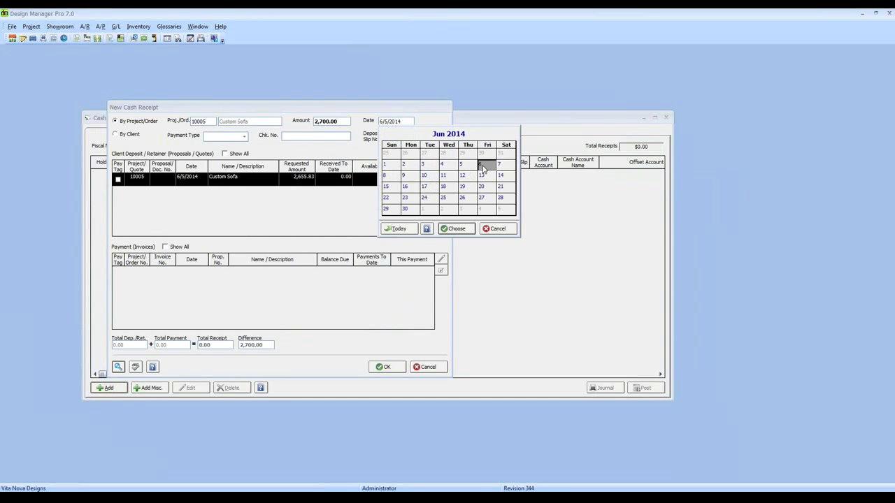
left_click(456, 231)
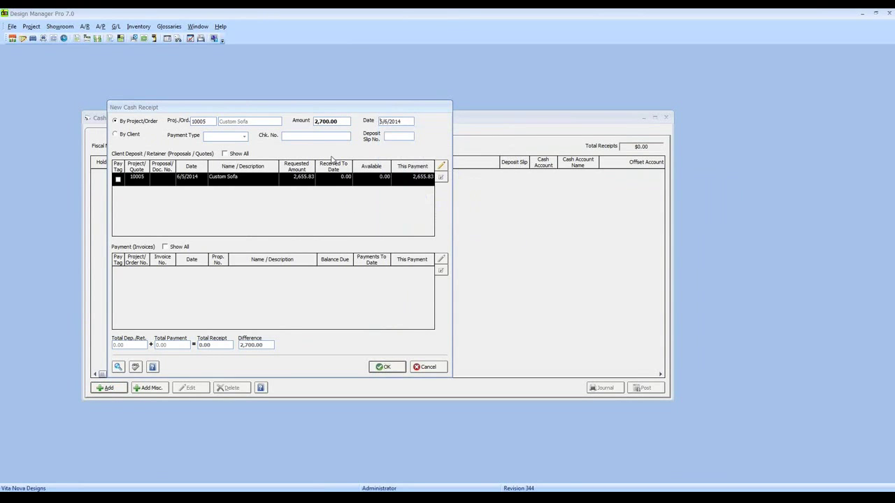
left_click(245, 138)
Set the payment type to MC and enter the check number.
left_click(227, 165)
left_click(291, 137)
type("MC7899")
Apply 2,700 to the Custom Sofa deposit row so the difference is 0.00.
left_click(319, 180)
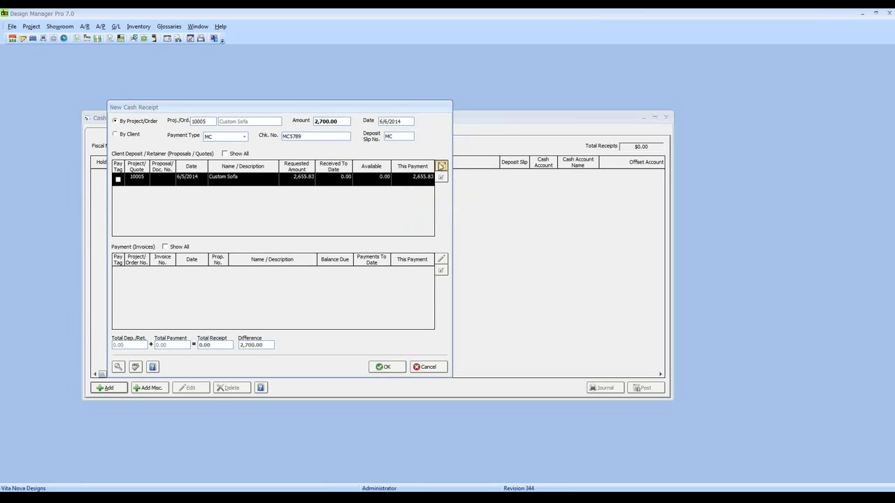
left_click(441, 166)
type("2,700")
key("Tab")
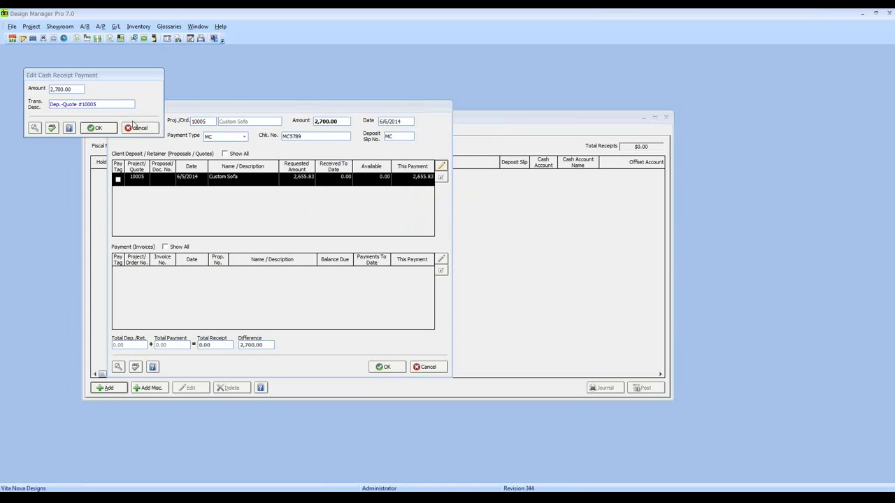
key("Return")
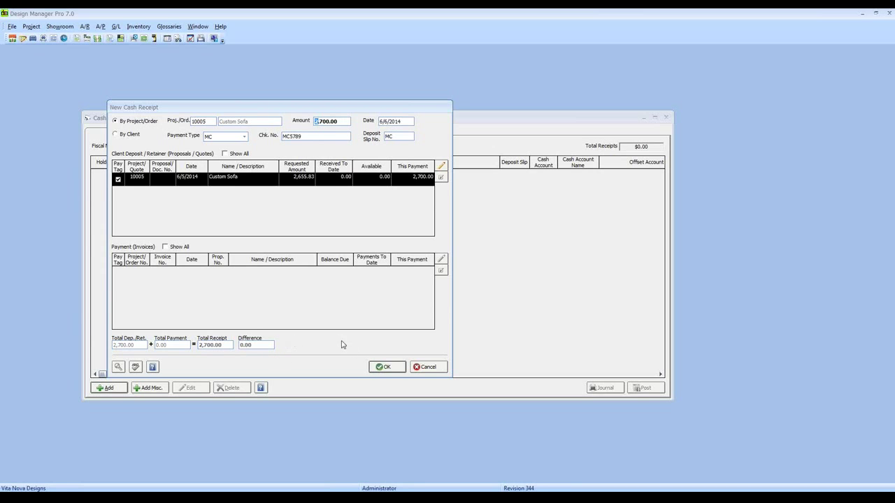
Save the 2,700.00 receipt, post it into 06/2014, and close Cash Receipts.
left_click(385, 367)
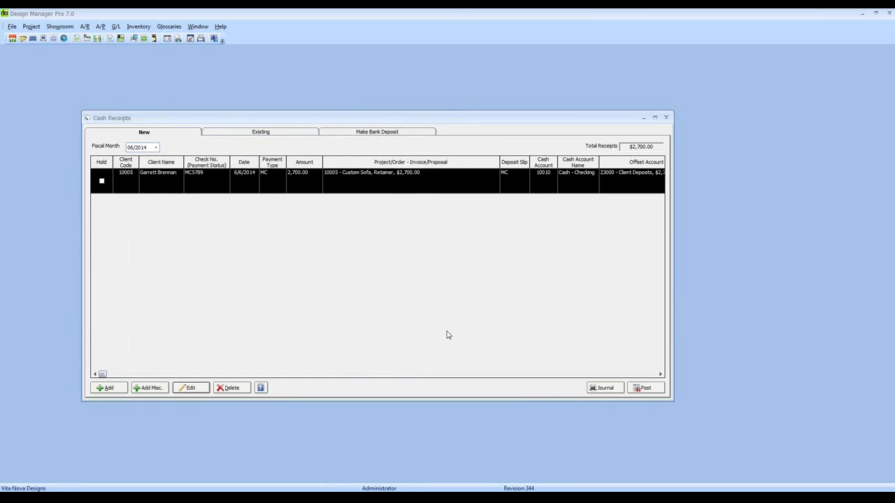
left_click(644, 388)
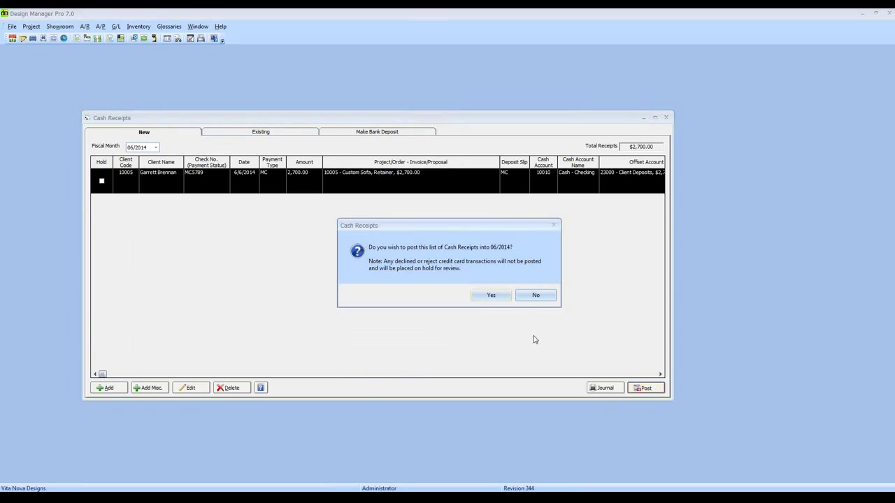
left_click(500, 300)
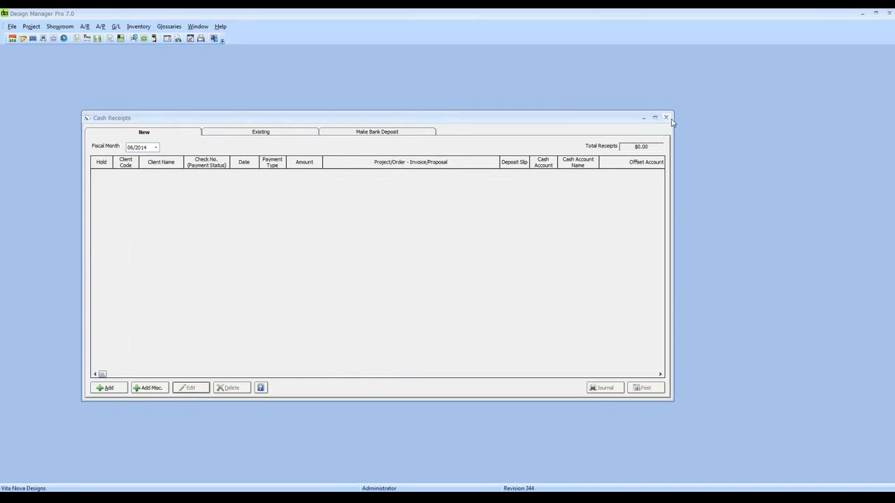
left_click(666, 117)
From Showroom > Quotes and Orders, select quote 10005 Custom Sofa and choose Make Order.
left_click(59, 26)
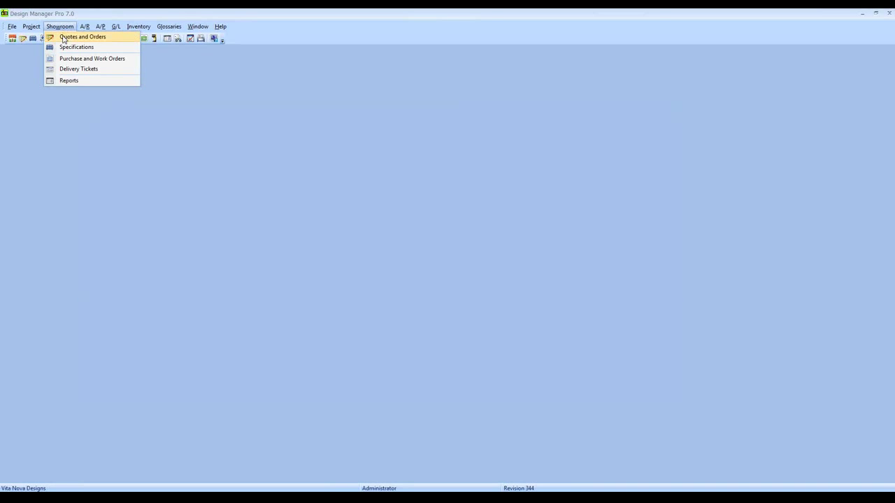
left_click(65, 37)
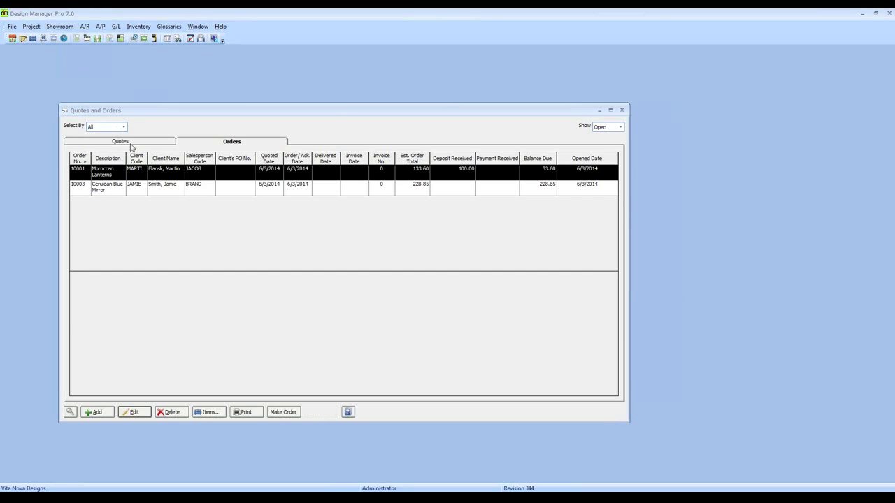
left_click(91, 217)
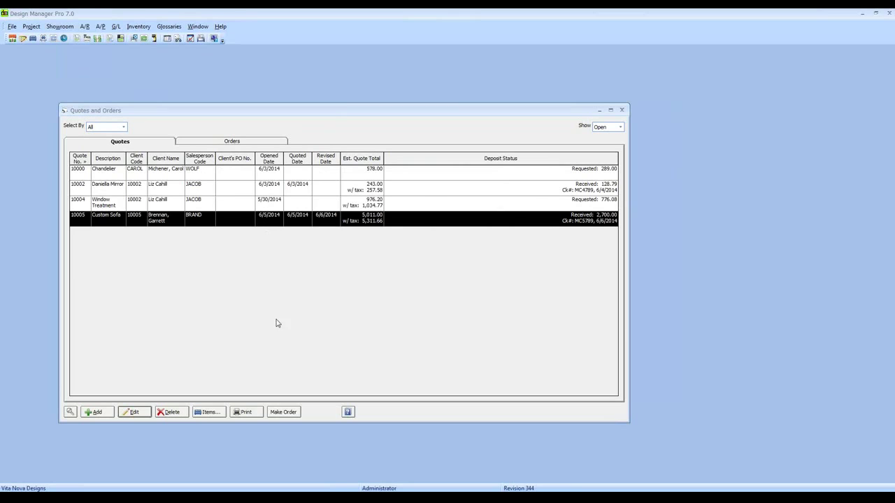
left_click(283, 412)
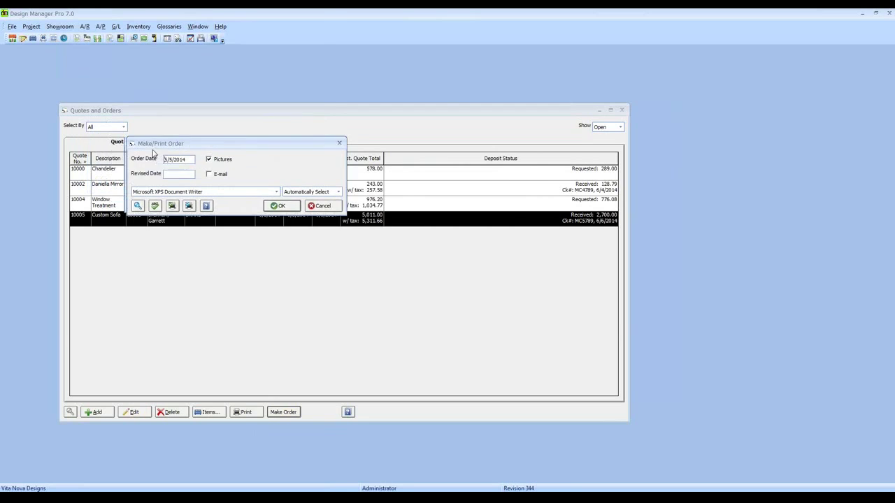
Set the order date to 6/6/2014 and create the order, previewing its acknowledgement.
double_click(192, 165)
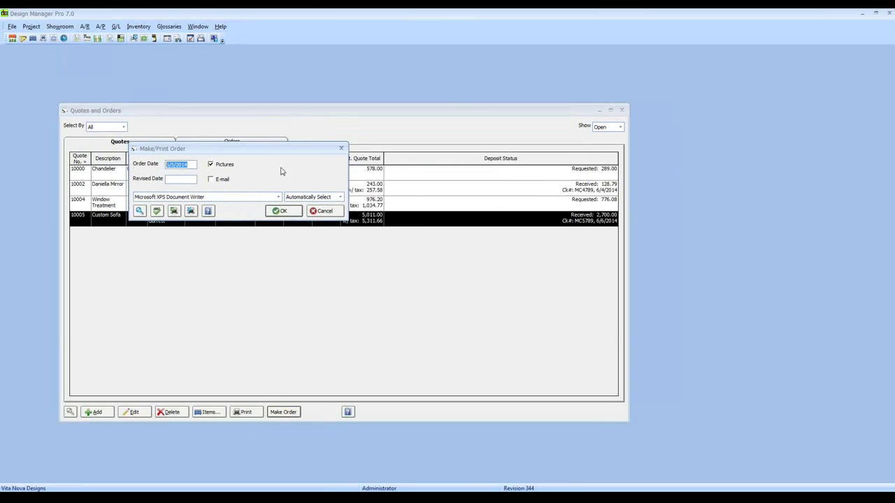
type("6/6")
key("Tab")
left_click(283, 211)
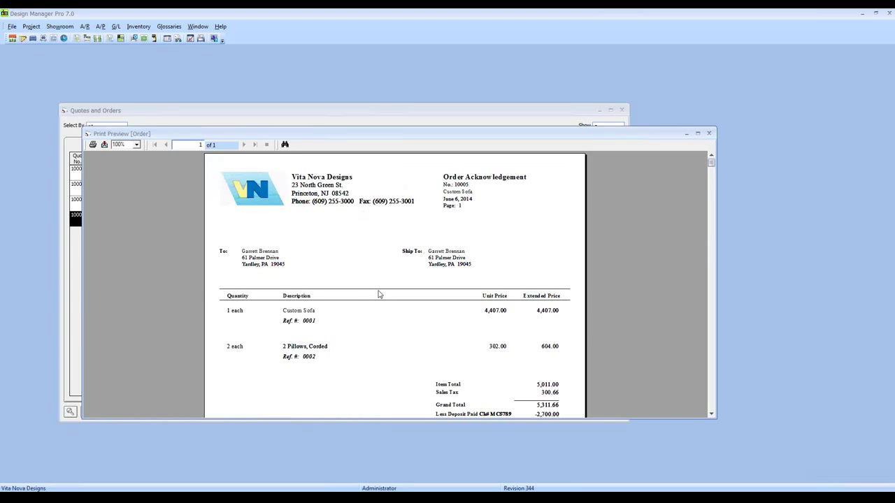
Check the acknowledgement's client address, -2,700.00 deposit and 2,611.66 balance, then close the preview.
left_click(352, 275)
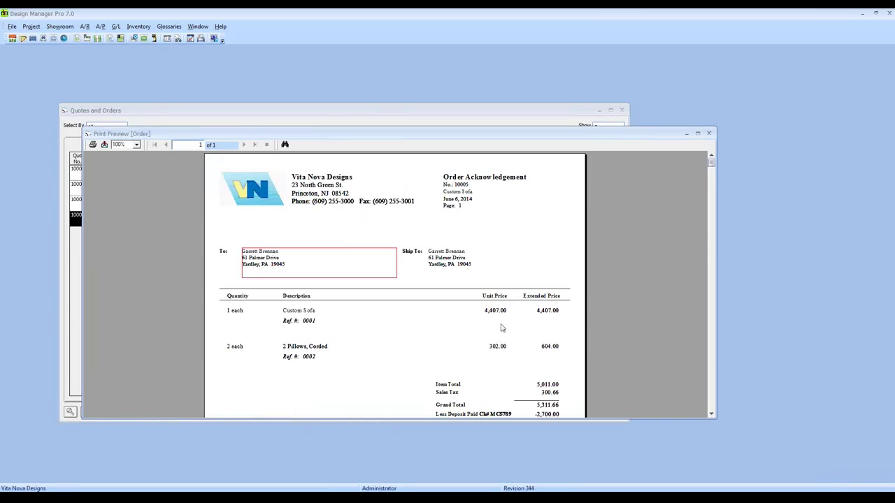
scroll(193, 284, "down", 2)
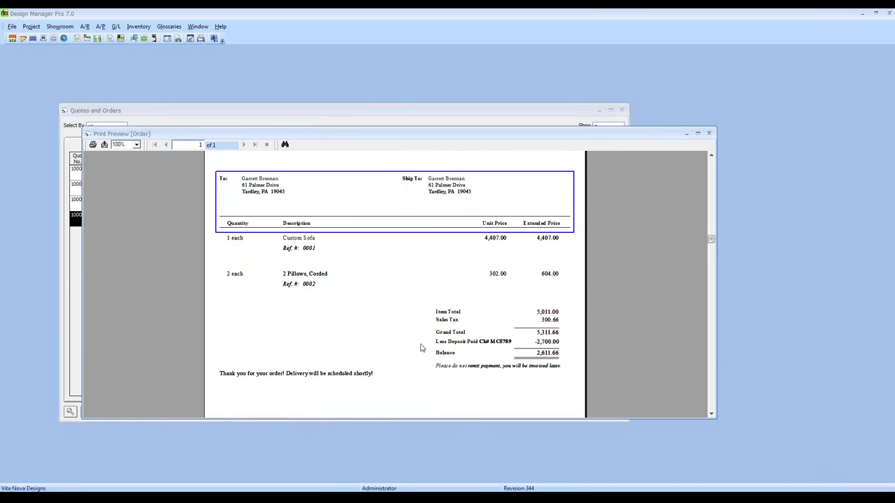
left_click(548, 342)
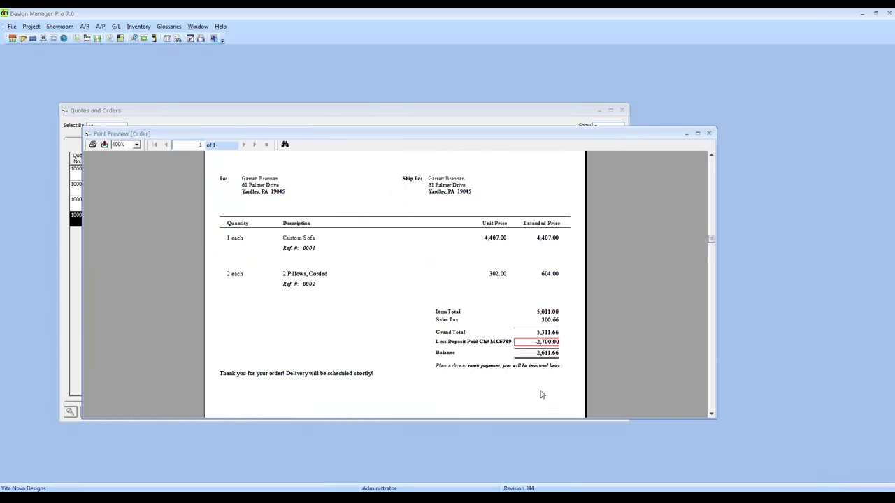
left_click(488, 345)
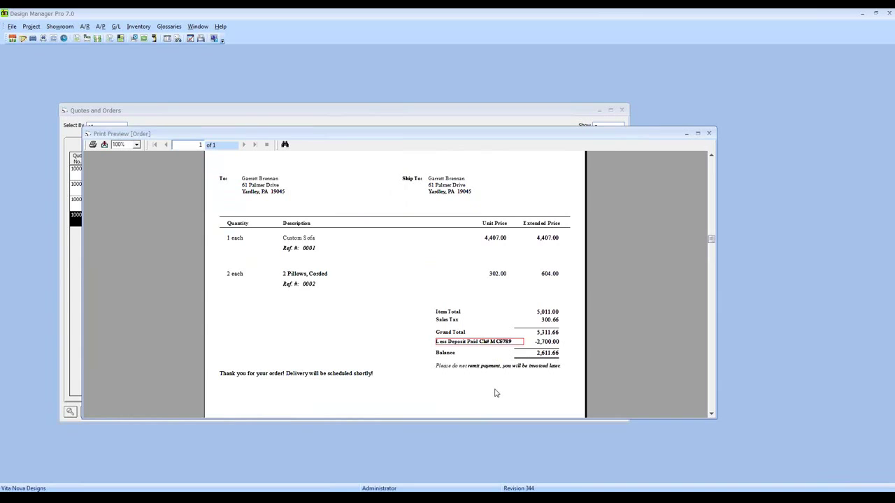
left_click(549, 355)
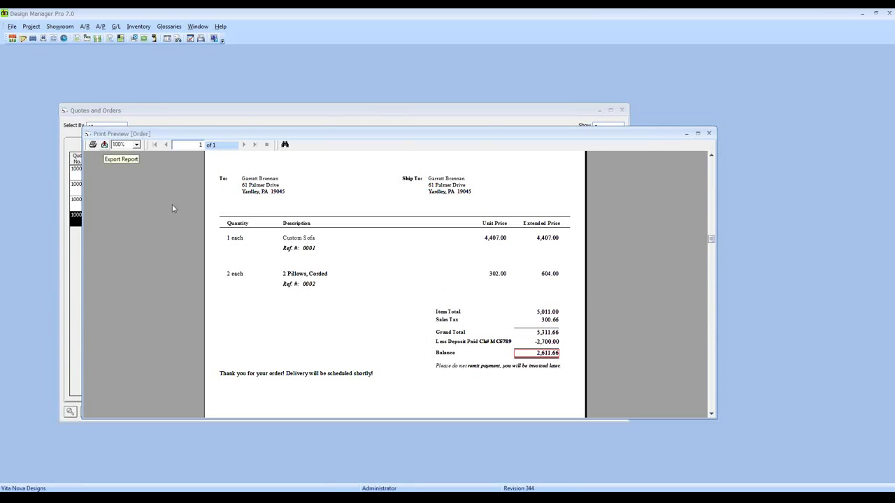
left_click(709, 134)
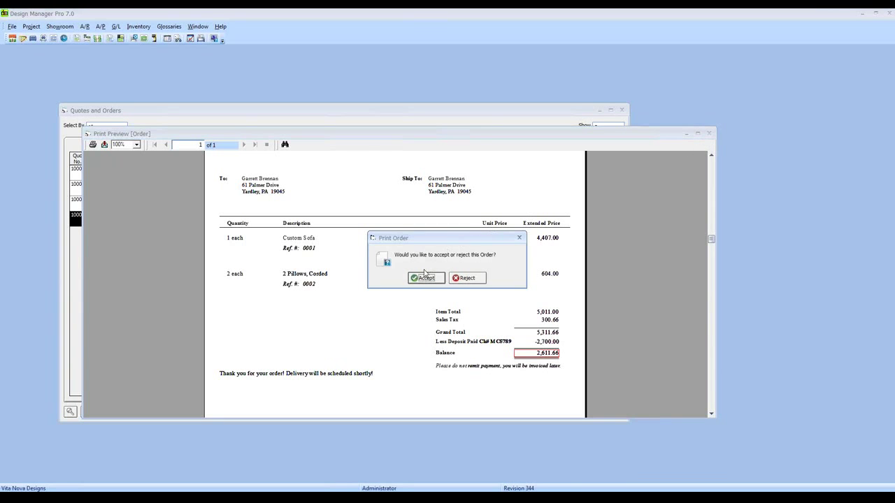
Accept the Custom Sofa order, confirm it left Quotes, and open order 10005 showing 2,611.66 due.
left_click(419, 279)
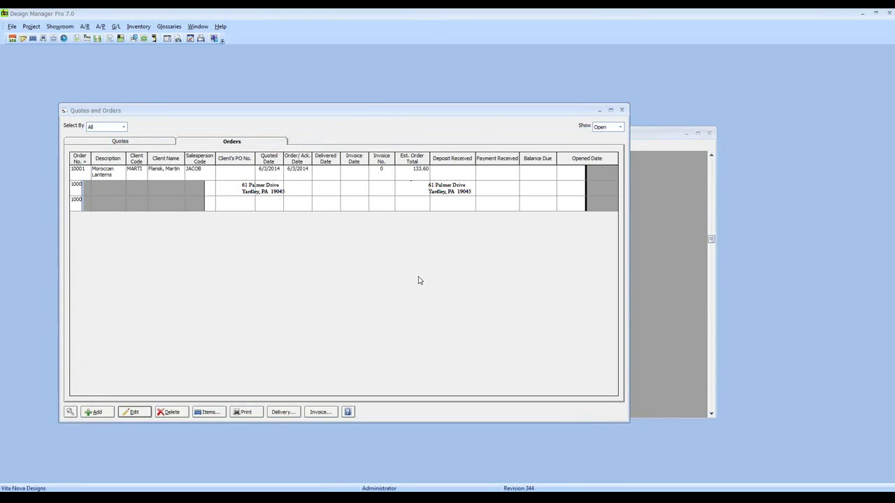
left_click(147, 143)
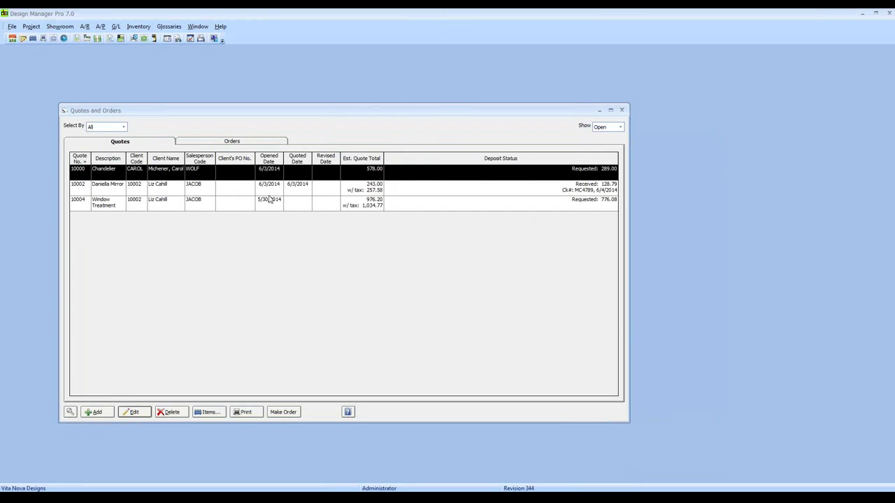
left_click(239, 143)
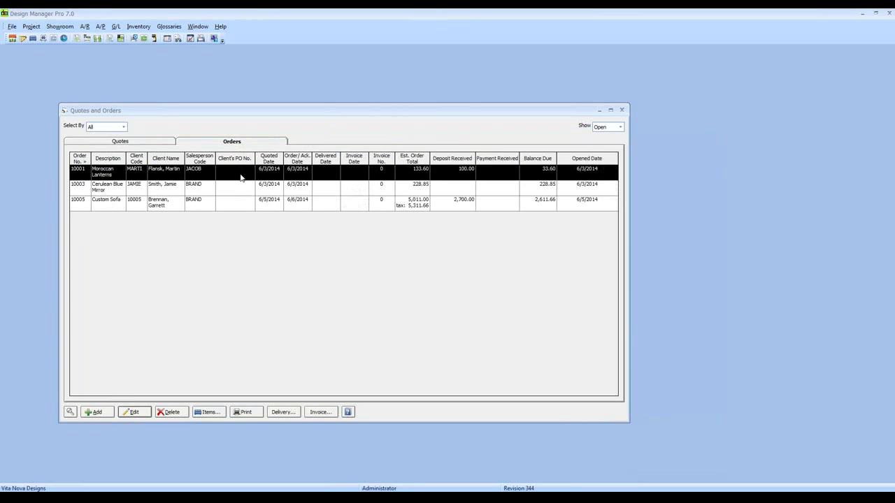
left_click(88, 205)
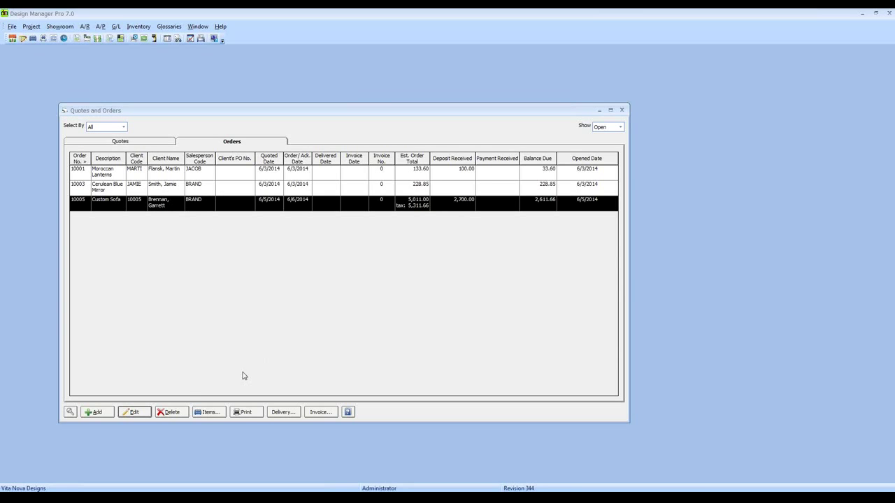
left_click(135, 411)
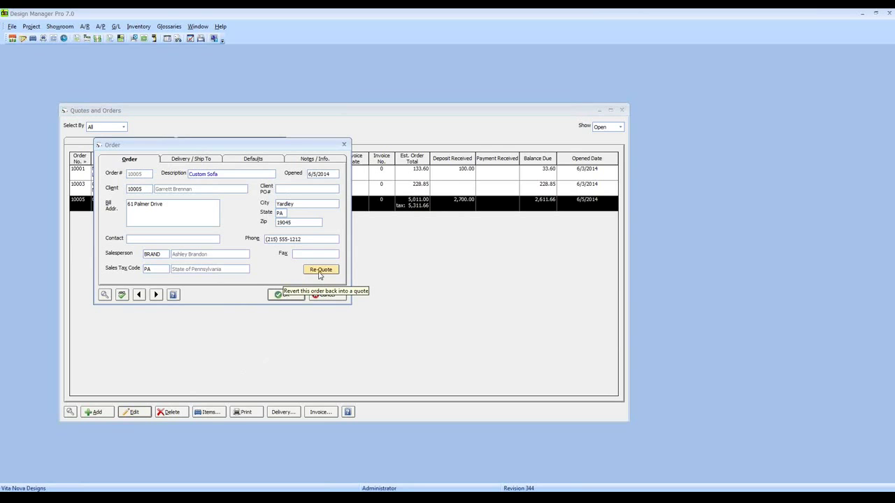
left_click(325, 294)
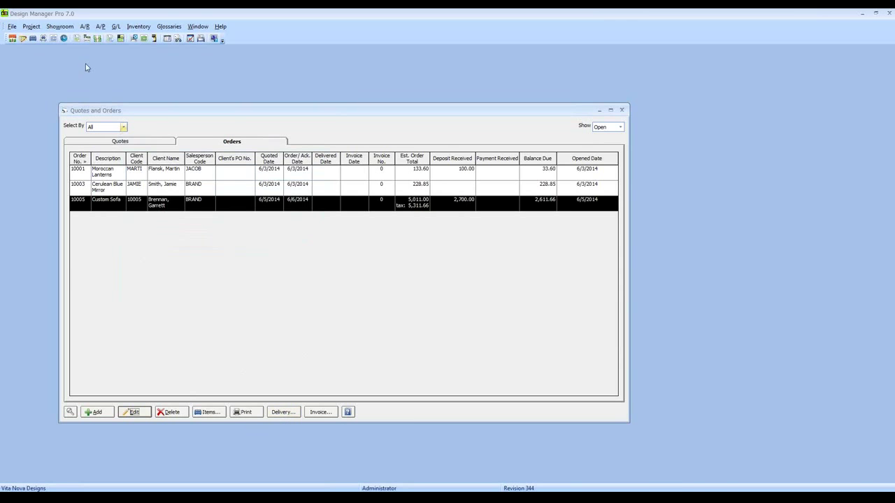
Set up delivery tickets dated 6/20/2014 for client range 10005 through 10005.
left_click(61, 28)
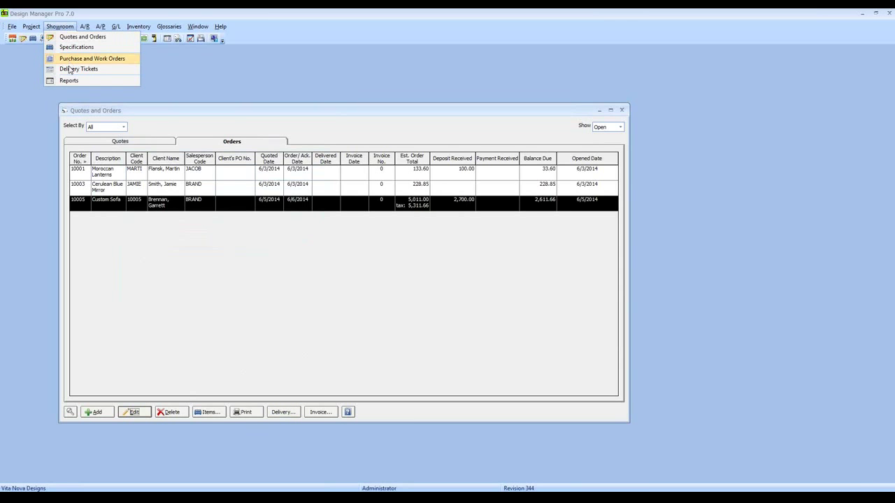
left_click(279, 322)
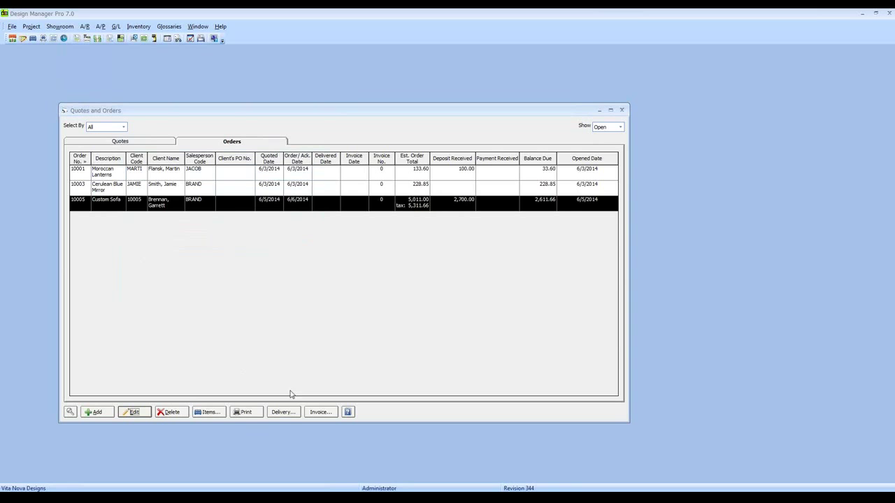
left_click(283, 412)
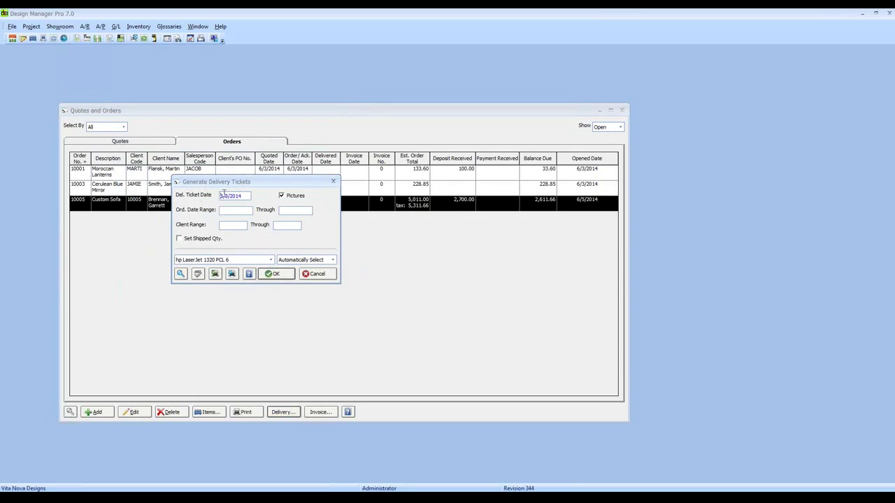
type("20")
left_click(237, 226)
type("1000510005")
Generate delivery ticket 0001 and review its preview listing the sofa and two pillows.
left_click(273, 275)
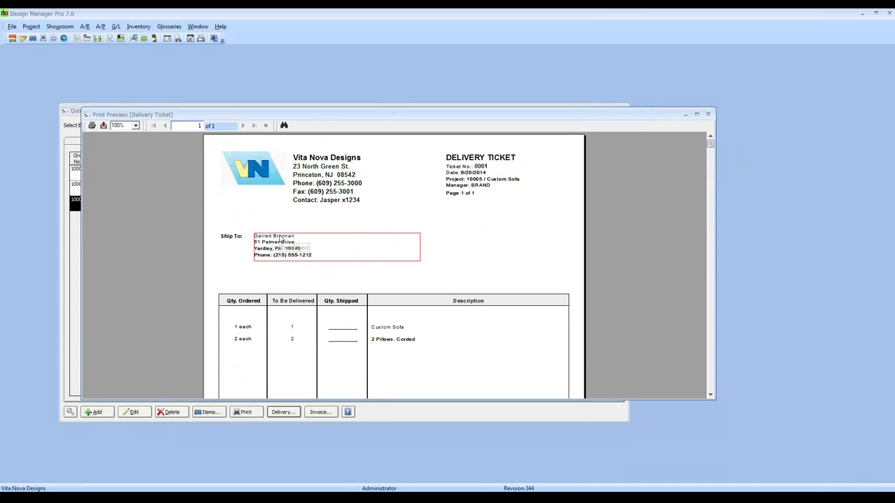
scroll(225, 200, "down", 2)
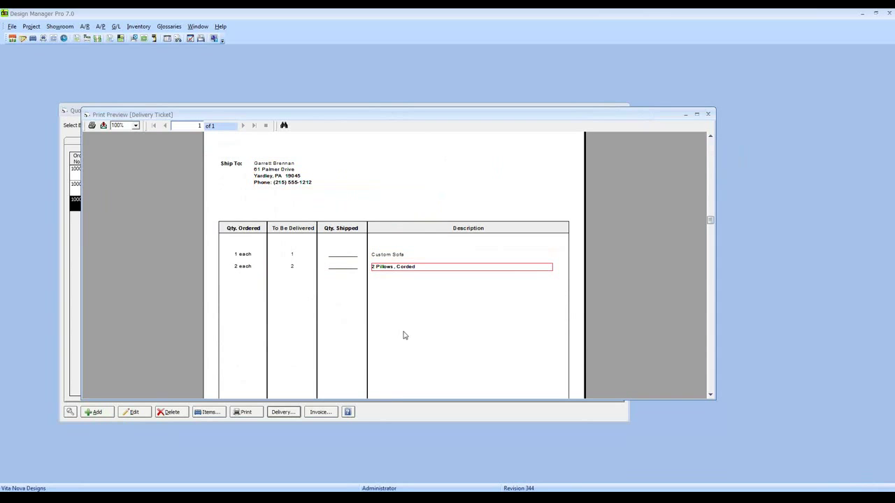
scroll(417, 314, "down", 5)
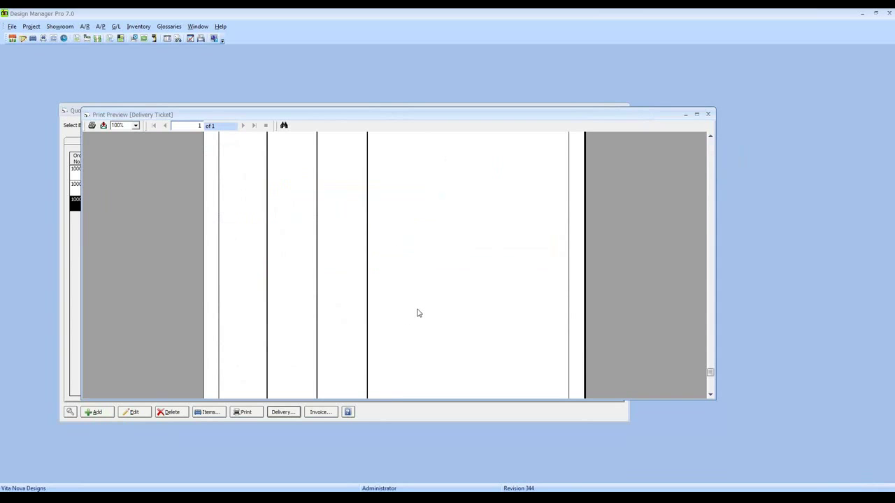
scroll(417, 313, "down", 2)
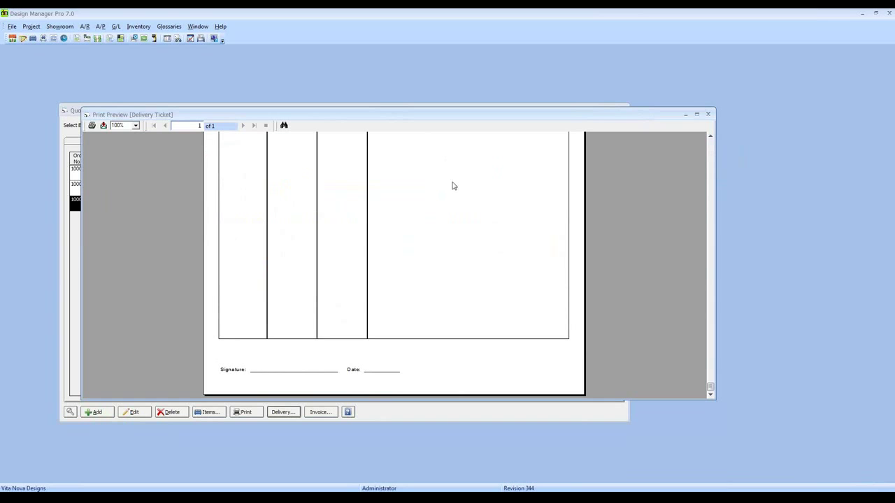
scroll(489, 238, "up", 5)
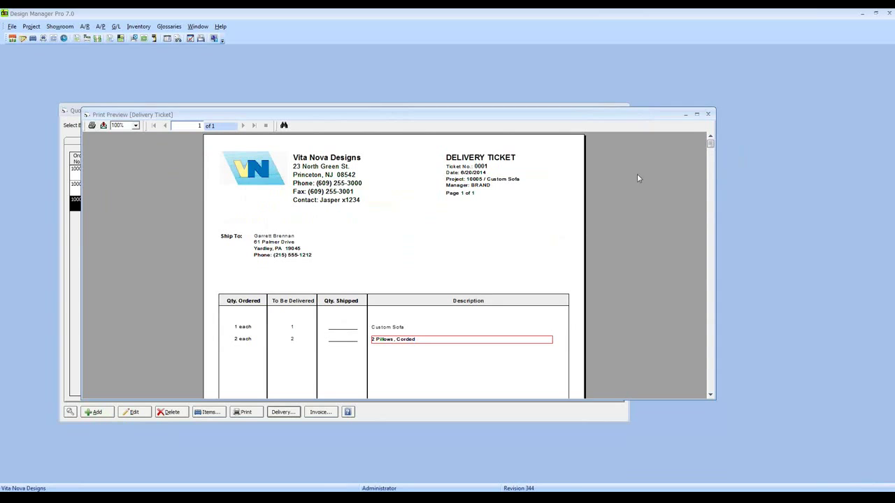
Accept the delivery ticket and select Custom Sofa order 10005, now delivered 6/20/2014.
left_click(708, 116)
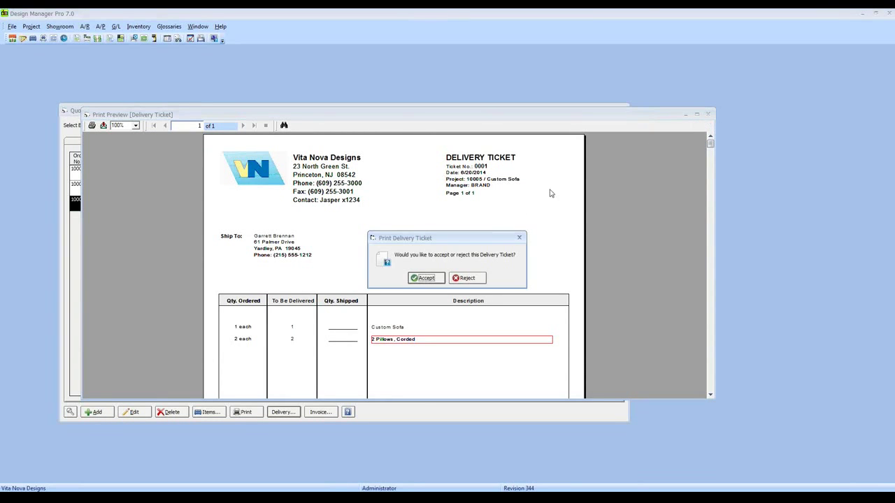
left_click(423, 279)
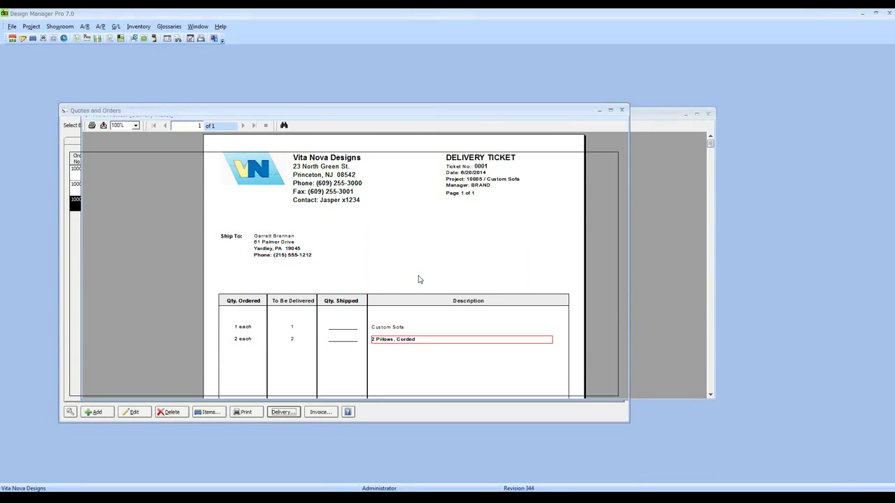
left_click(165, 204)
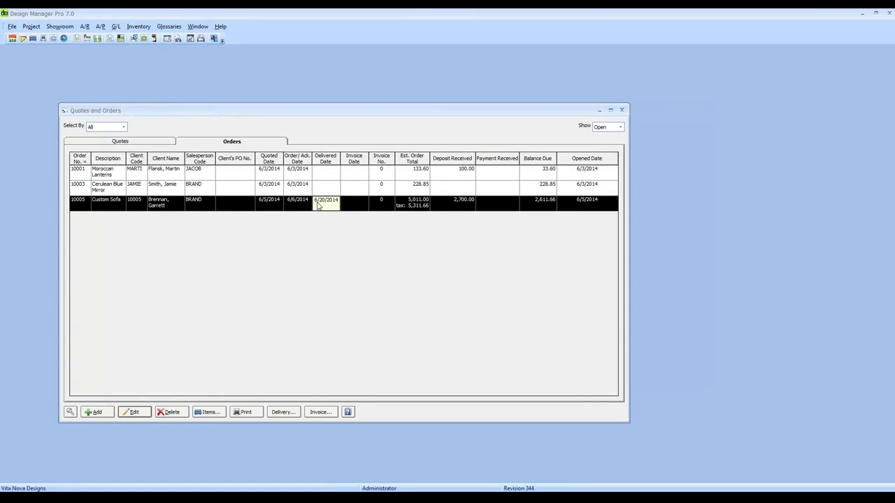
Load the delivery tickets for order 10005 and open ticket 0001 for editing.
left_click(59, 27)
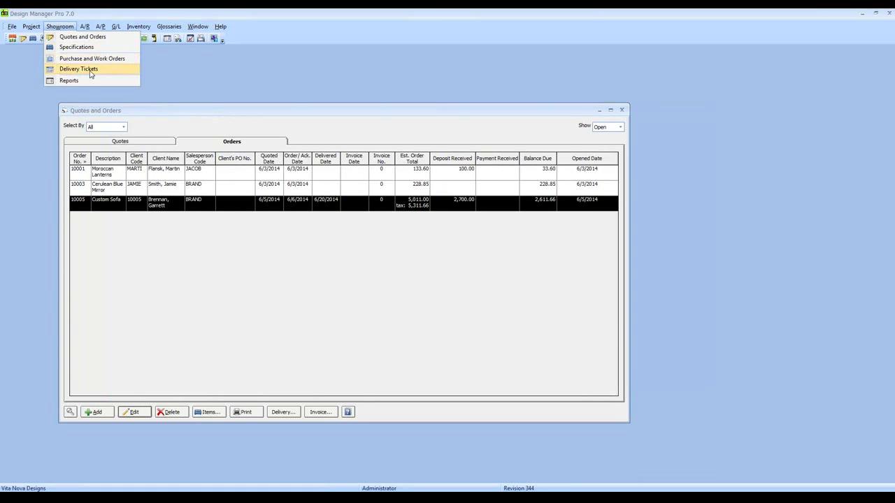
left_click(103, 70)
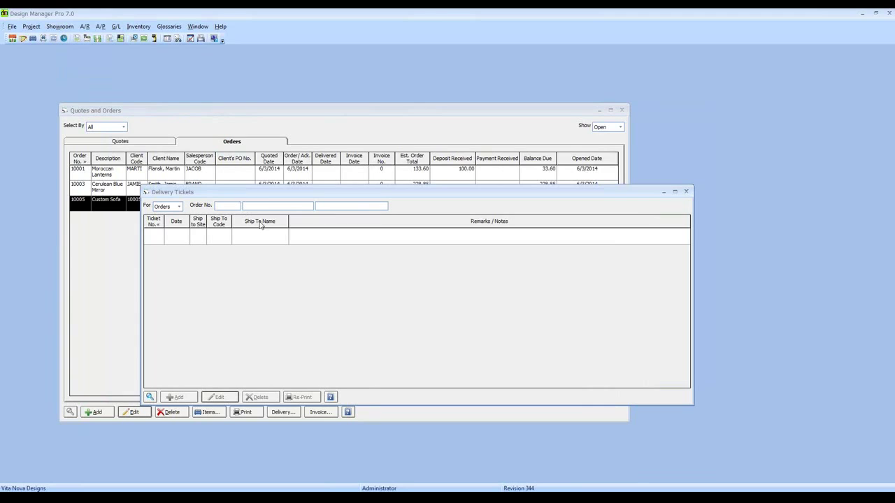
type("10005")
key("Tab")
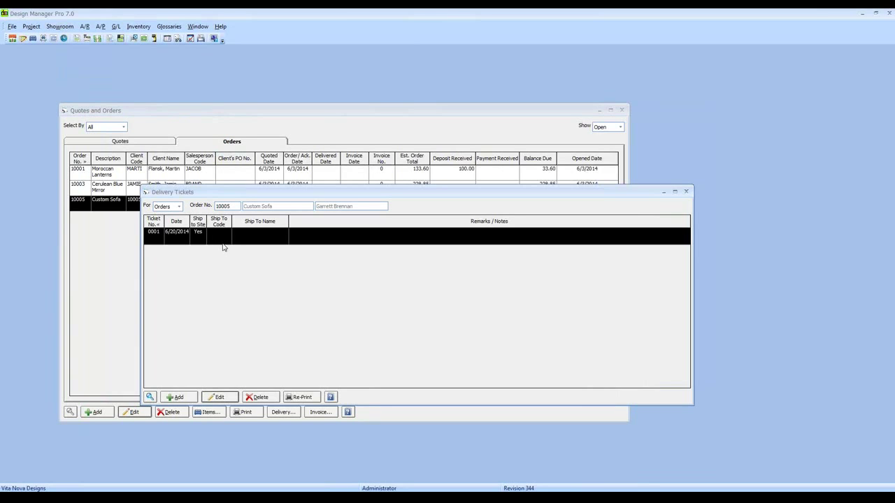
left_click(218, 397)
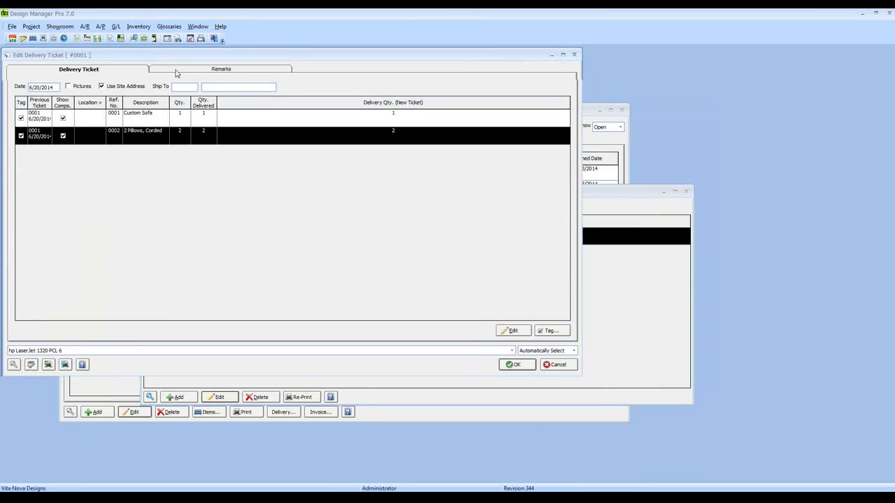
Record 1 Custom Sofa as the actual quantity shipped on the ticket.
left_click_drag(165, 55, 213, 91)
left_click(217, 153)
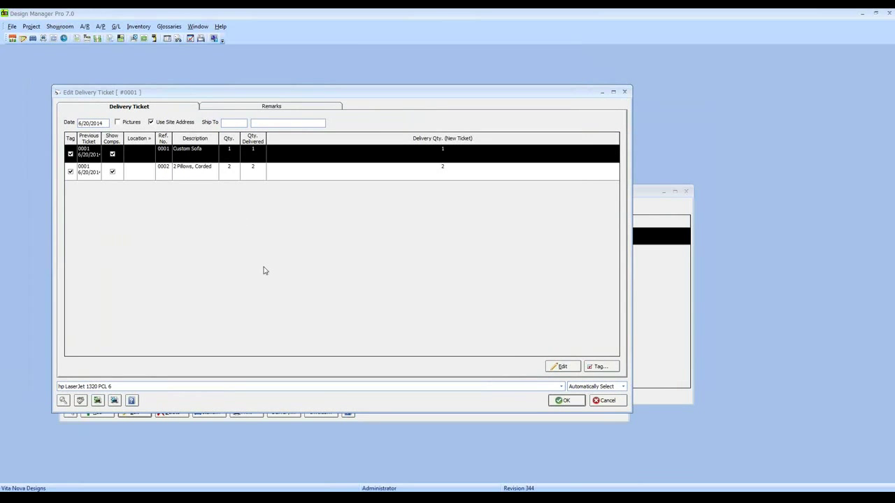
left_click(558, 369)
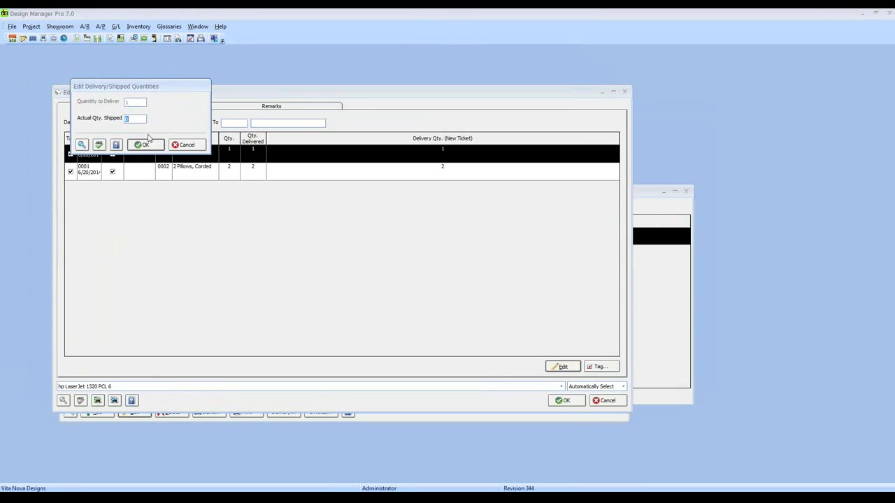
type("1")
left_click(142, 144)
left_click(227, 176)
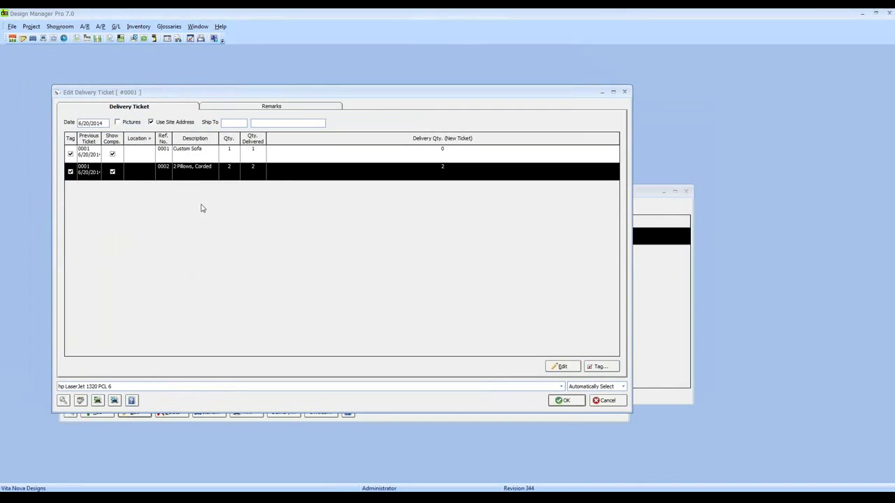
Record 2 pillows as actually shipped and save the delivery ticket.
left_click(563, 366)
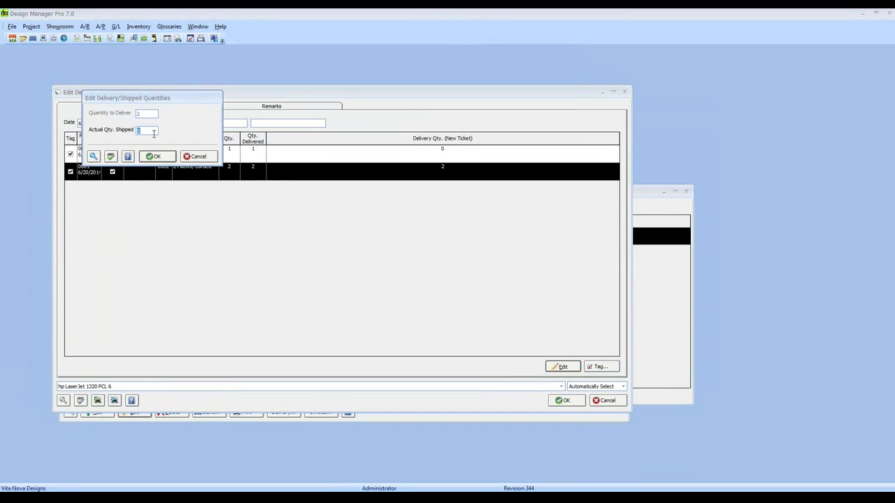
type("2")
left_click(155, 156)
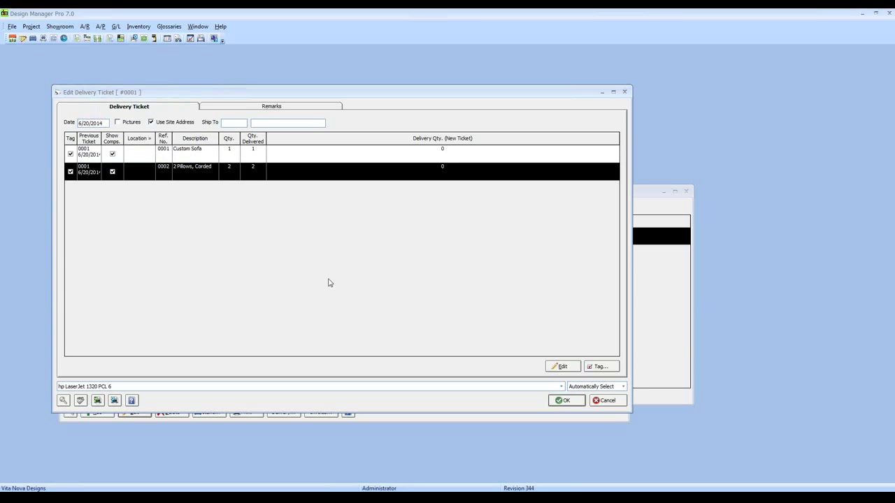
left_click(566, 400)
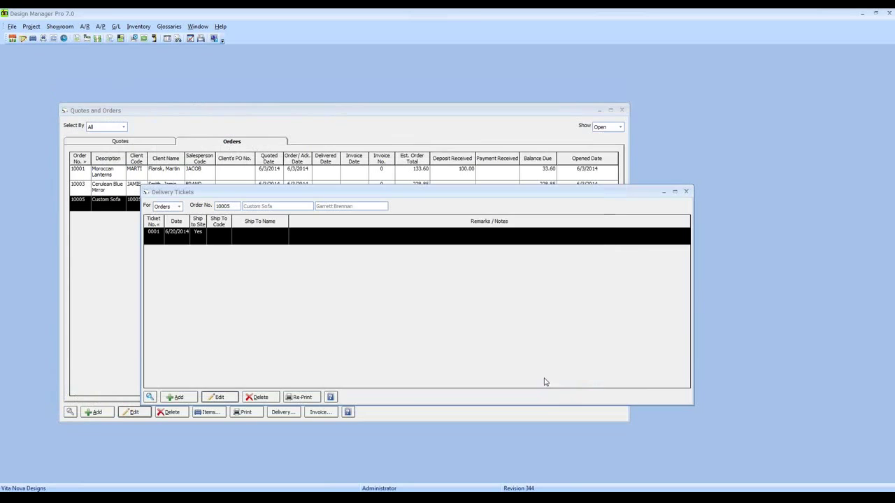
Inspect the Custom Sofa item's Status details, then close it unsaved and leave the item list.
left_click(119, 245)
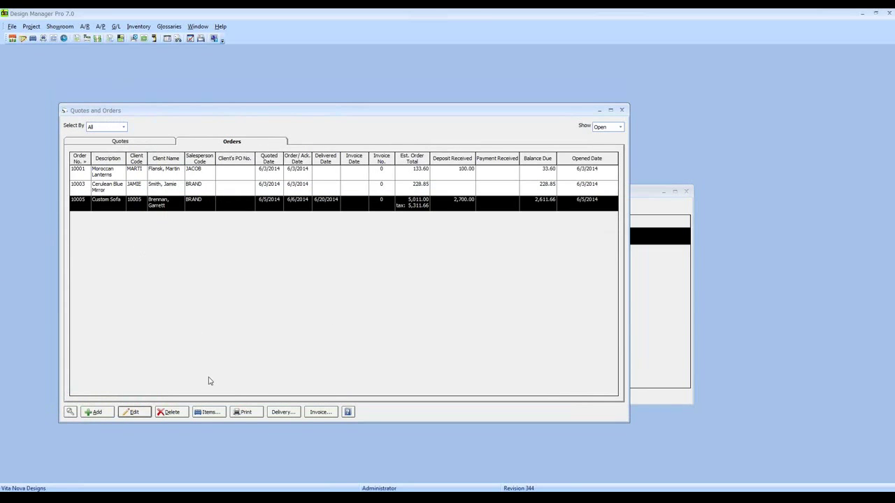
left_click(208, 412)
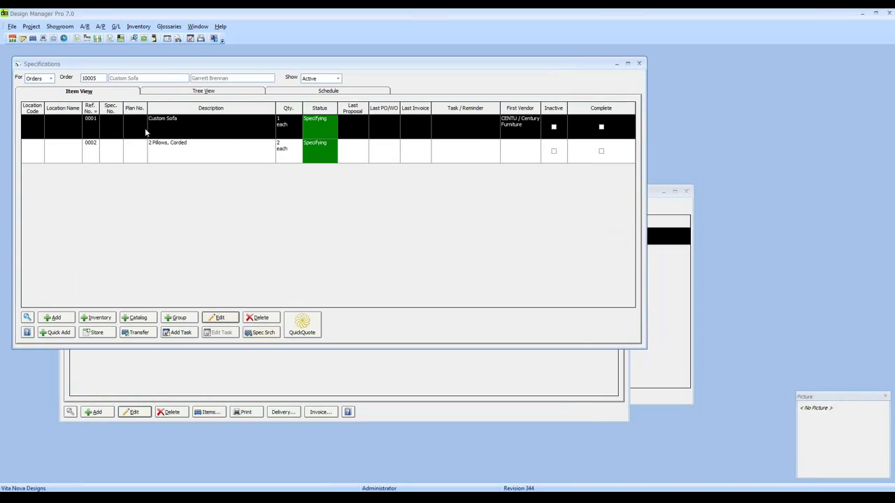
left_click(219, 317)
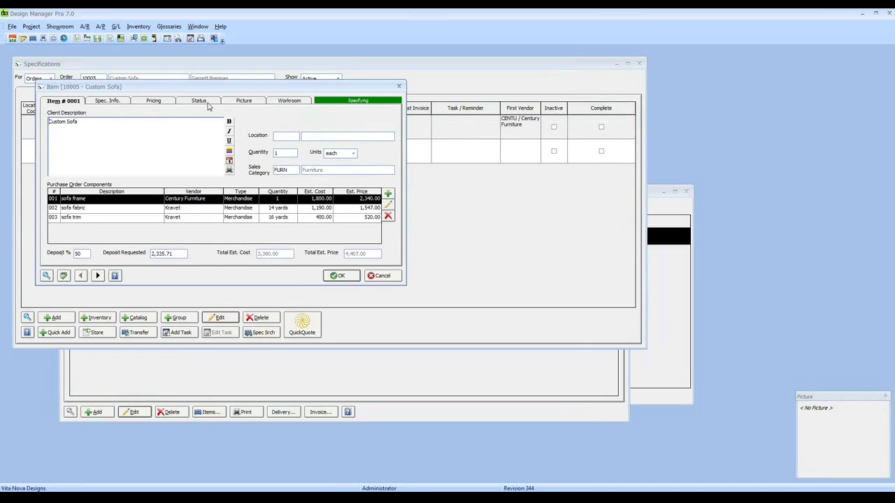
left_click(200, 101)
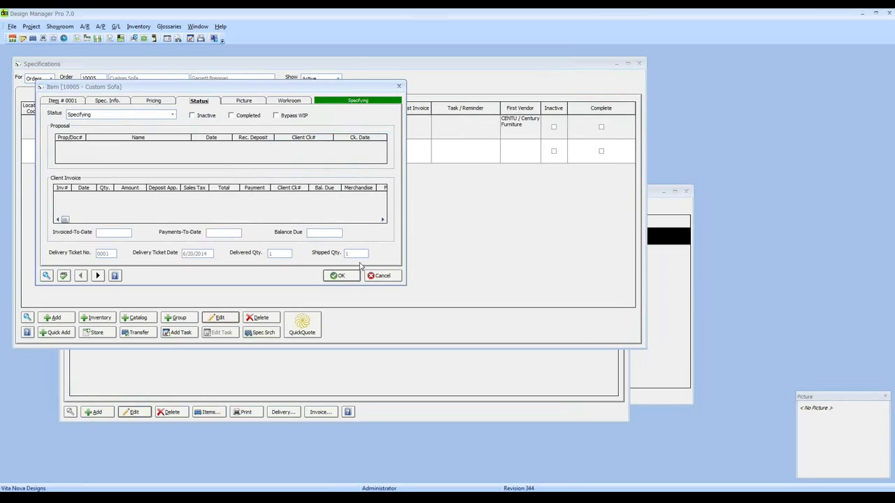
left_click(390, 277)
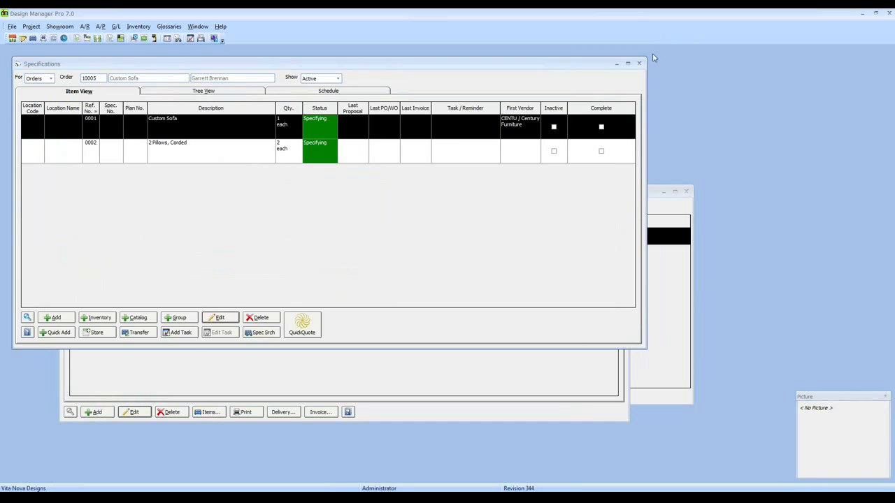
key("Escape")
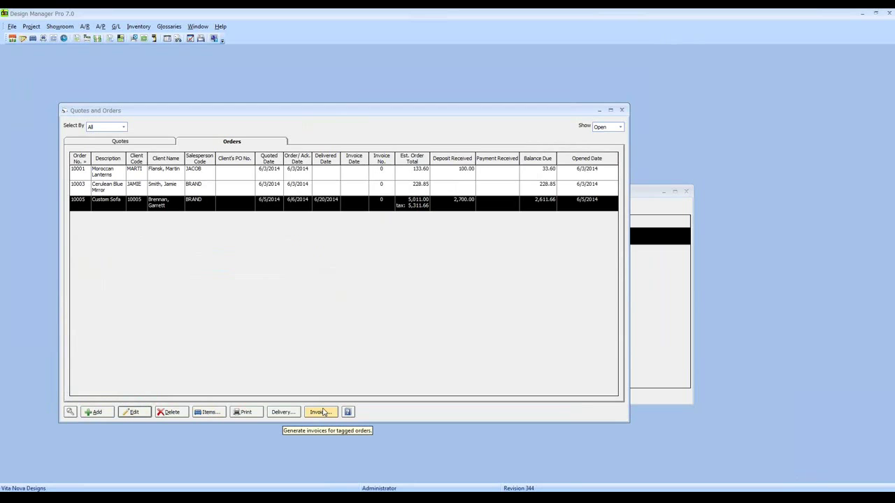
Invoice client 10005 through 10005 with the invoice date changed to 6/21/2014.
left_click(321, 414)
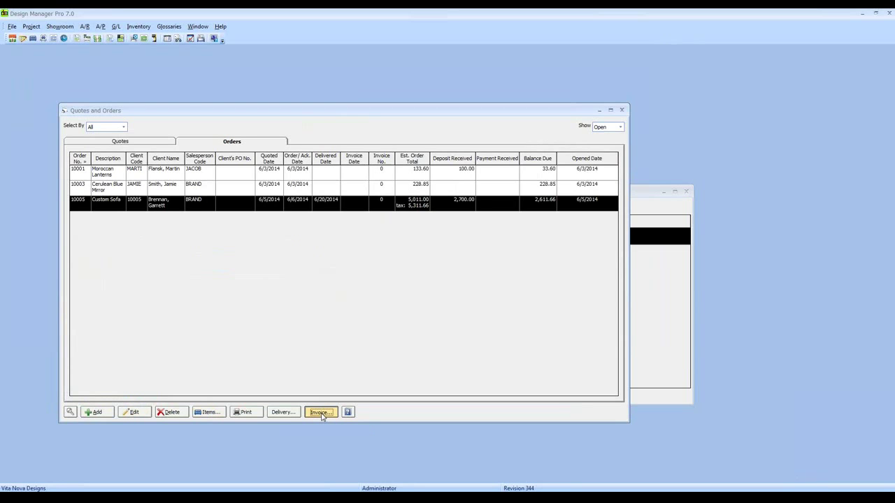
left_click_drag(119, 104, 339, 220)
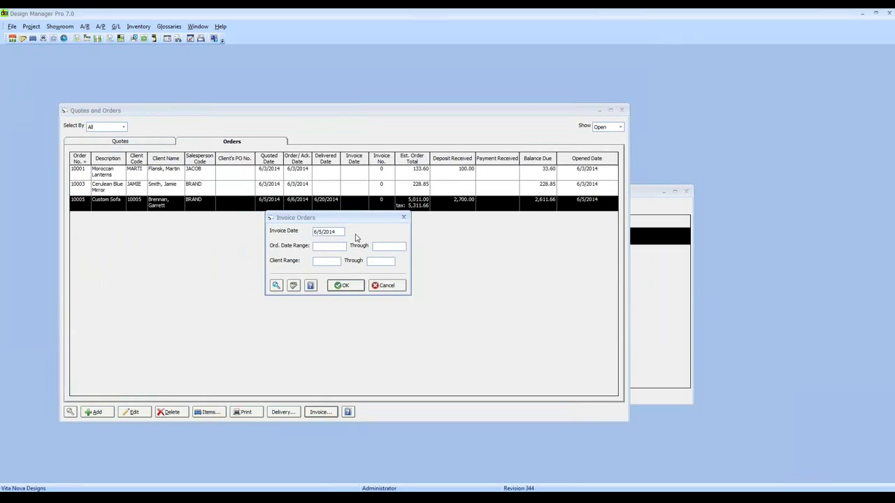
type("1000510005")
left_click(325, 232)
key("BackSpace")
type("21")
left_click(345, 286)
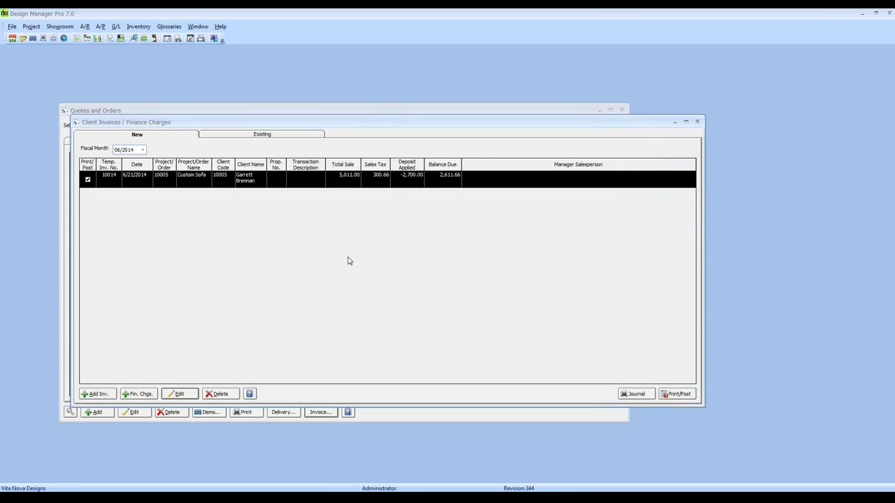
left_click(697, 122)
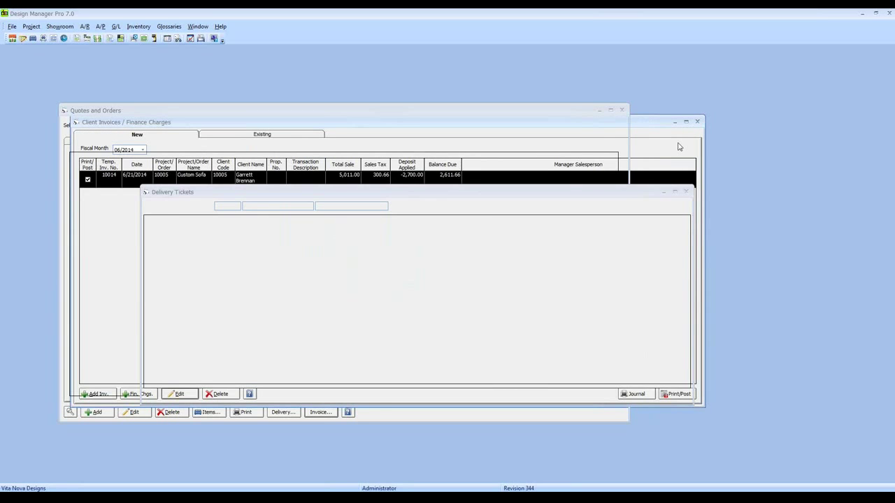
left_click(686, 191)
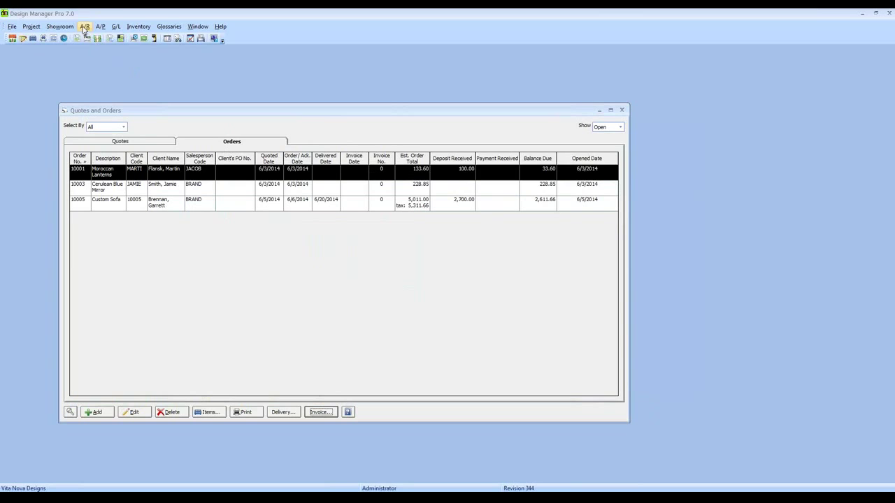
left_click(84, 27)
left_click(118, 36)
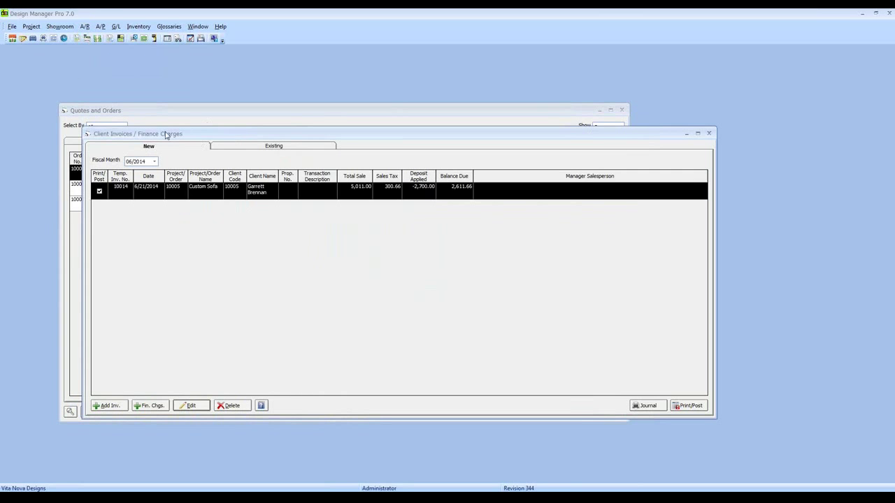
left_click(108, 405)
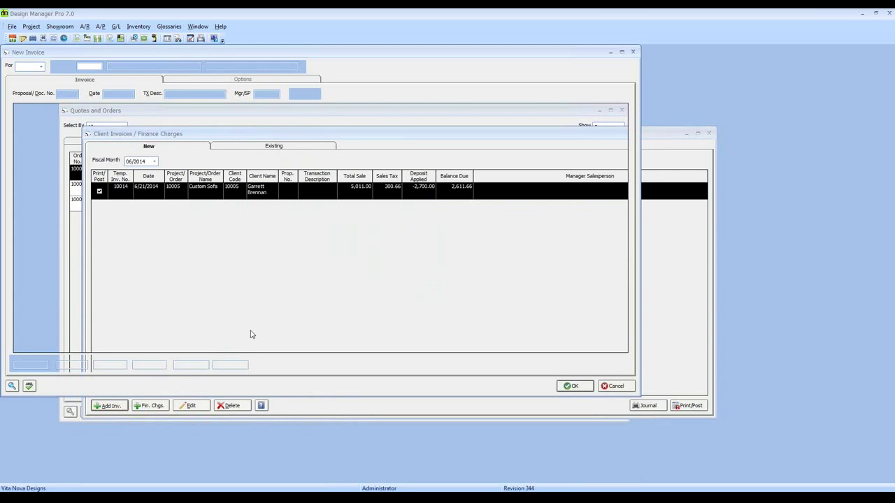
left_click(621, 385)
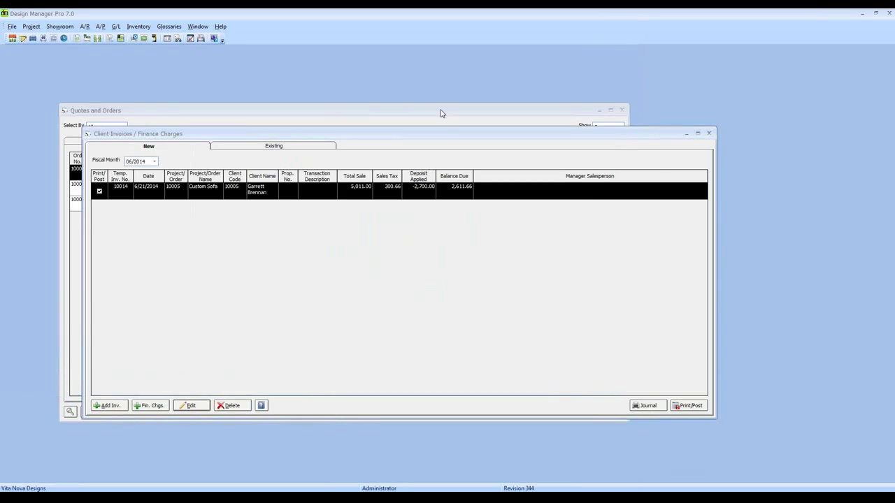
left_click(320, 419)
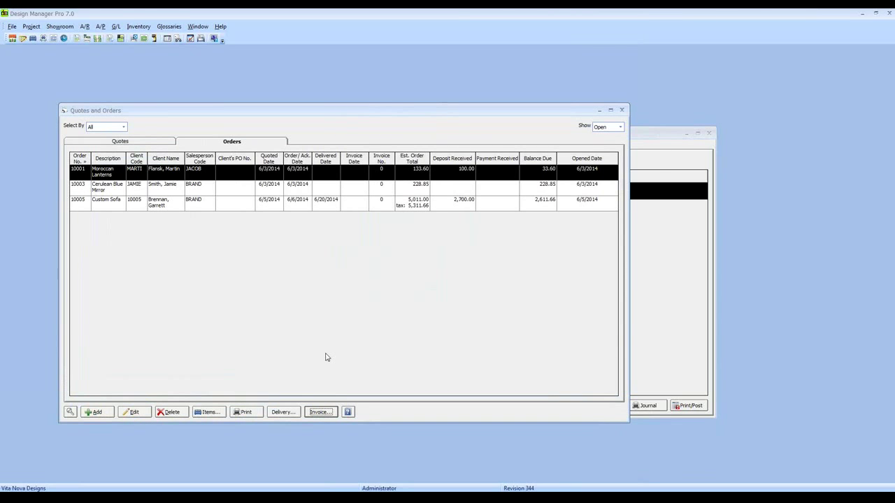
left_click(638, 275)
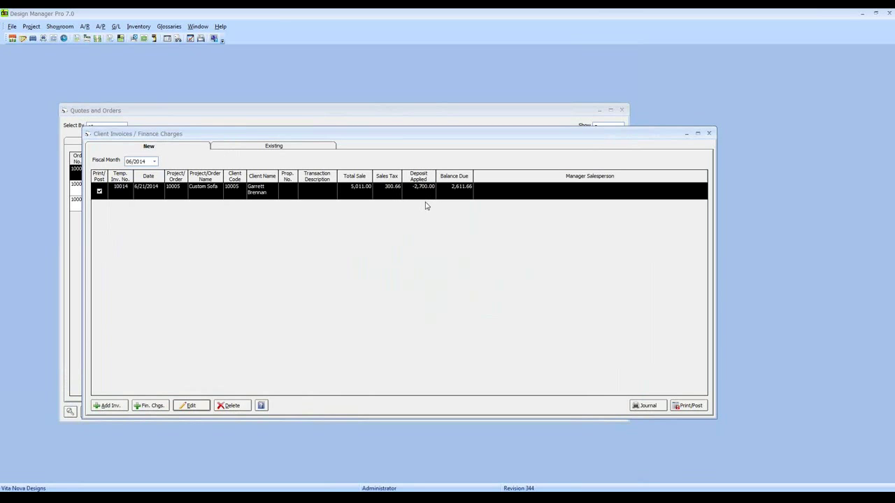
left_click(455, 199)
left_click(430, 242)
Print the pending Custom Sofa invoice 10014 to a preview.
left_click(680, 407)
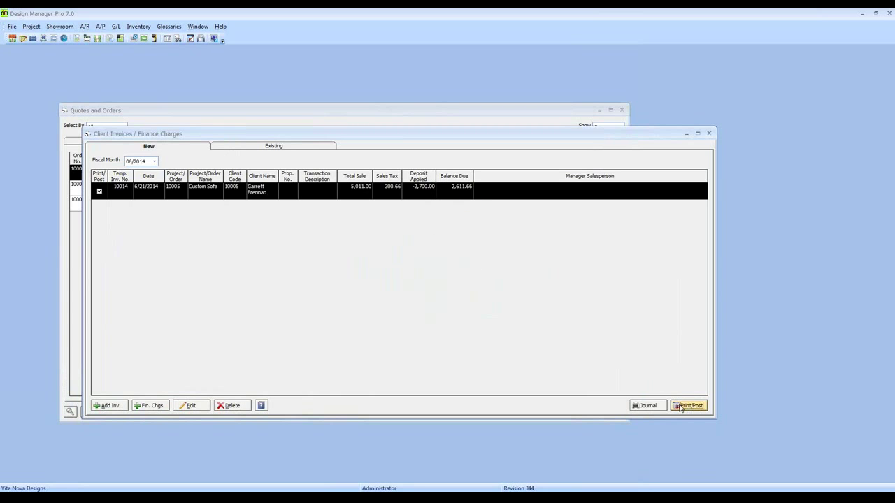
left_click(252, 219)
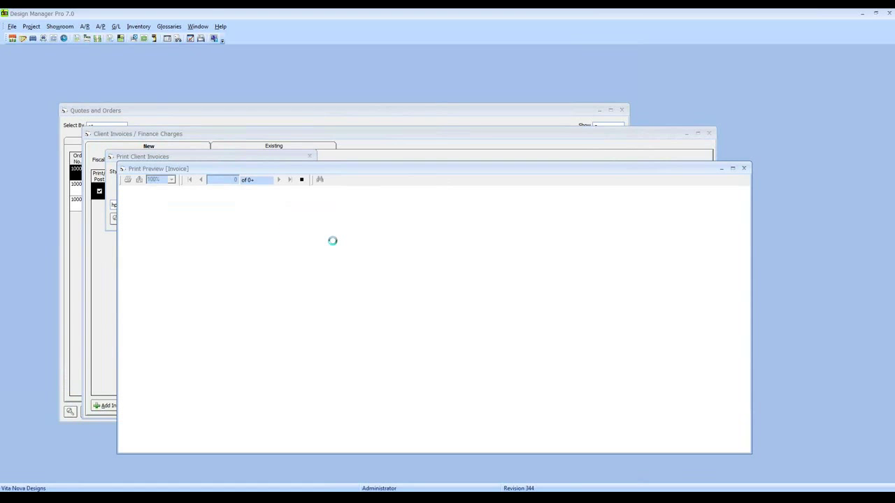
left_click_drag(362, 175, 274, 87)
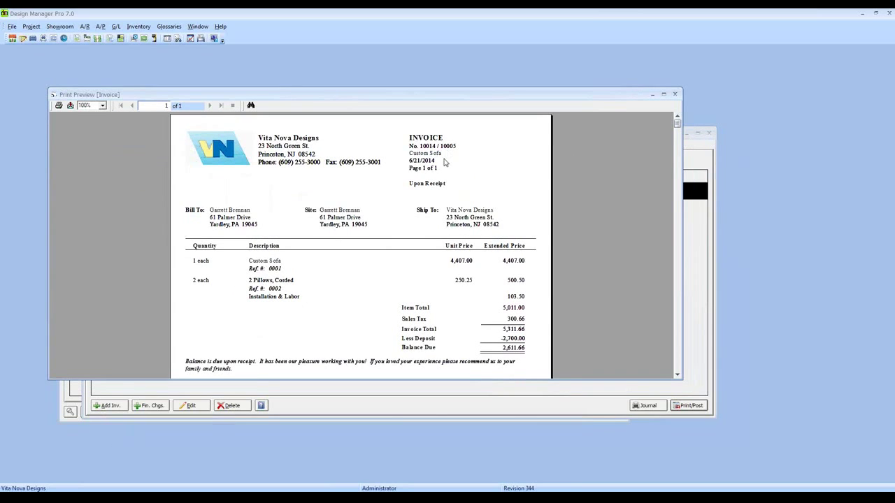
Check the bill-to address, -2,700.00 deposit and 2,611.66 balance, then accept the invoice.
left_click(238, 214)
left_click(514, 340)
left_click(509, 348)
scroll(345, 288, "down", 3)
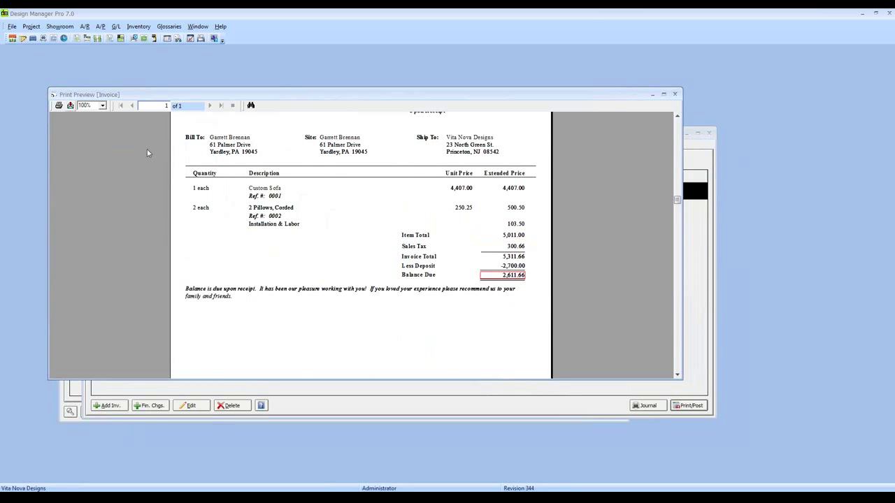
left_click(674, 95)
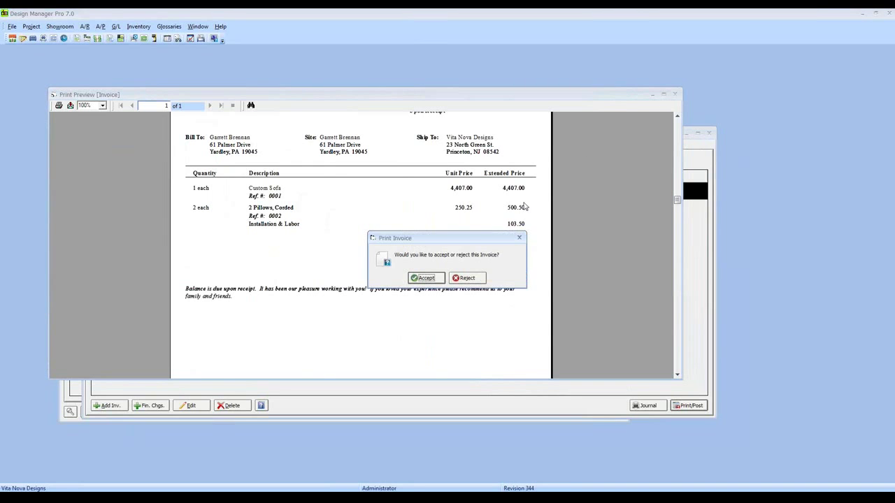
left_click(425, 279)
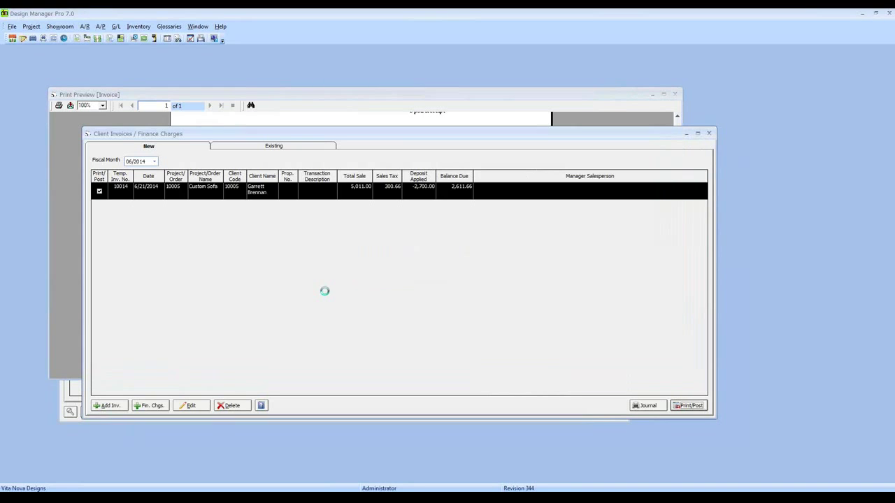
Find invoice 10014 under Existing invoices, then refresh Orders to see 10005 gone.
left_click(241, 148)
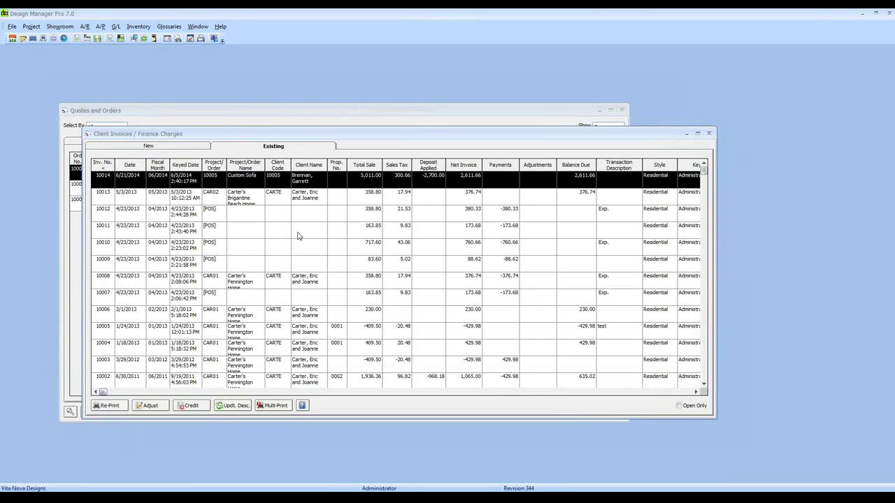
left_click(708, 132)
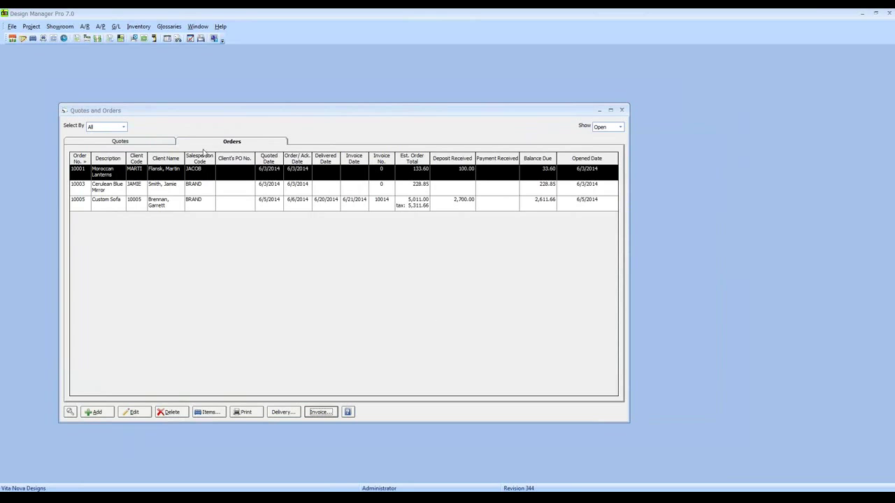
left_click(224, 141)
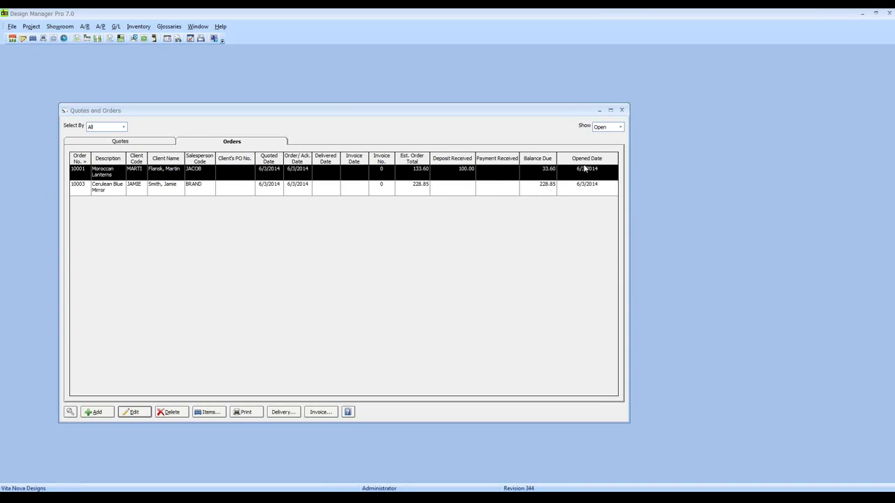
Show closed orders, revealing Custom Sofa delivered 6/20/2014 and invoiced 6/21/2014.
left_click(620, 128)
left_click(614, 141)
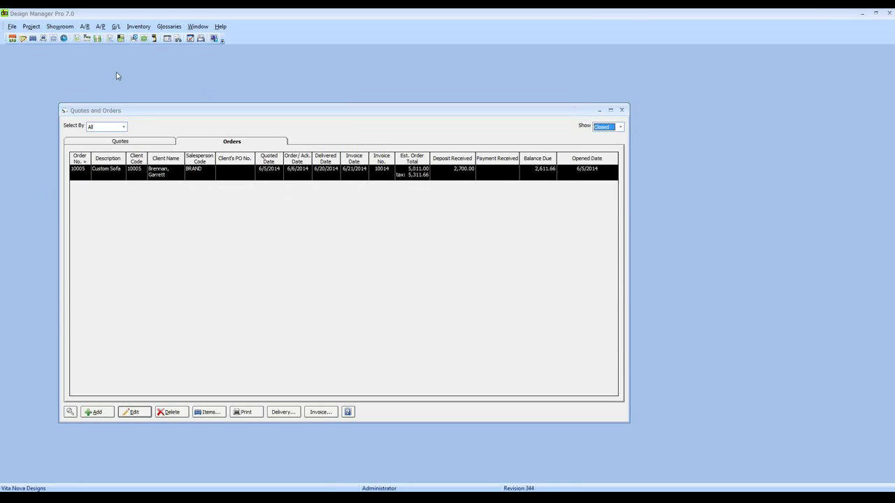
left_click(116, 28)
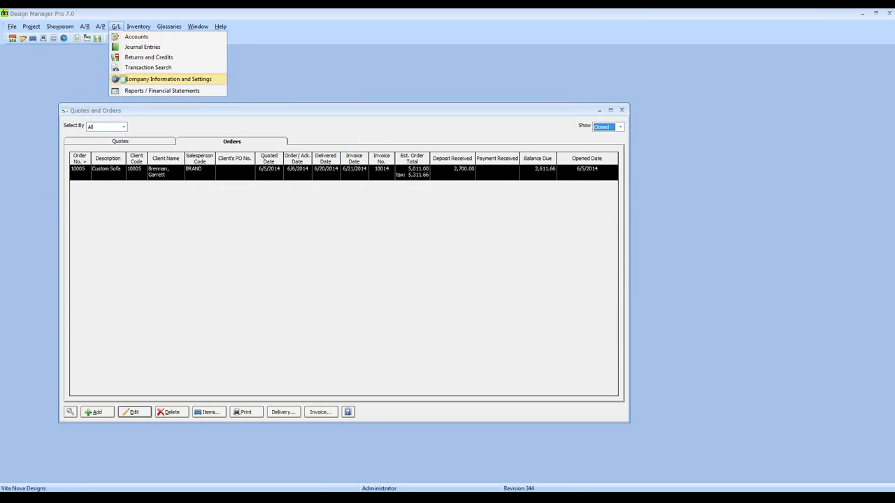
View the company's advanced Showroom settings, where orders close by Both.
left_click(125, 80)
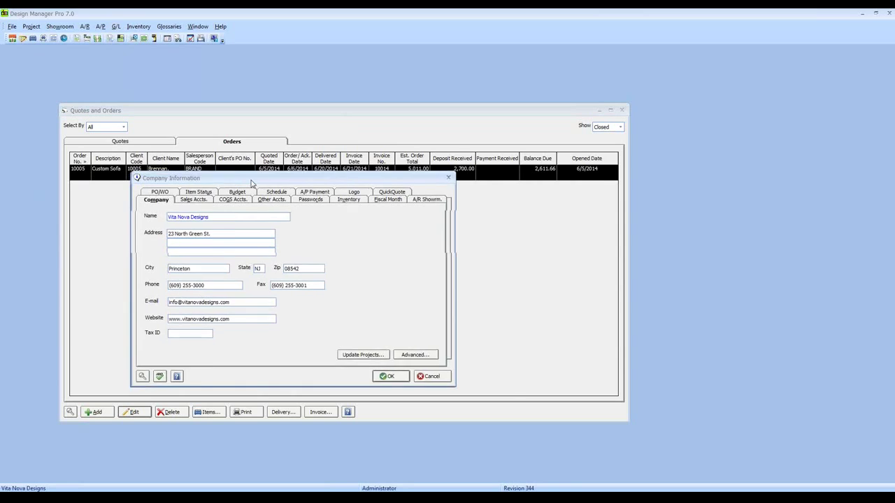
left_click(474, 360)
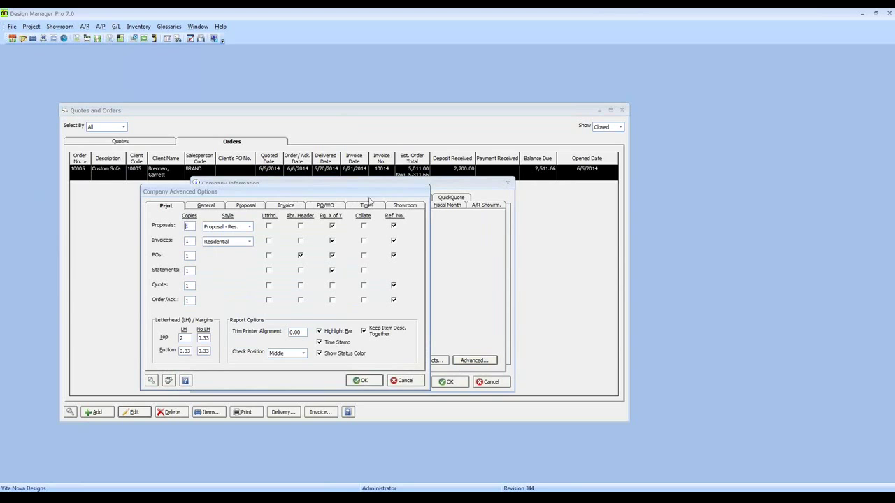
left_click(418, 209)
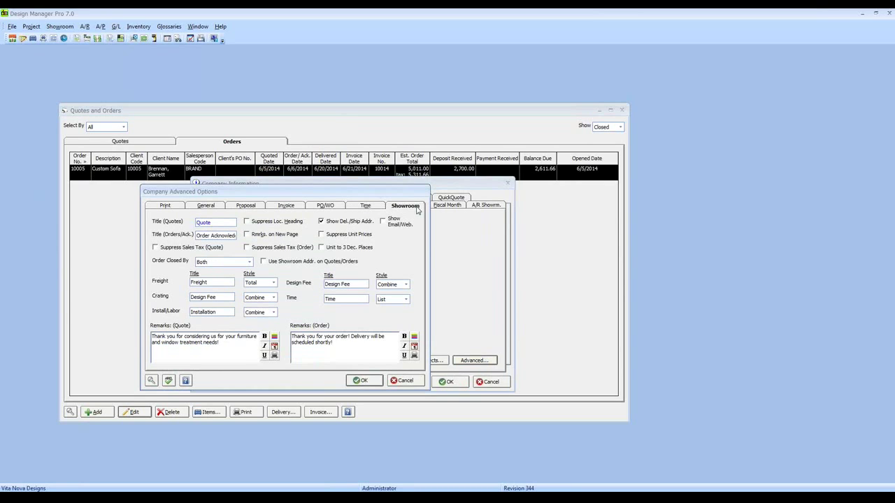
Try client invoices as the order-closing rule, then restore it to Both.
left_click(216, 224)
left_click(249, 263)
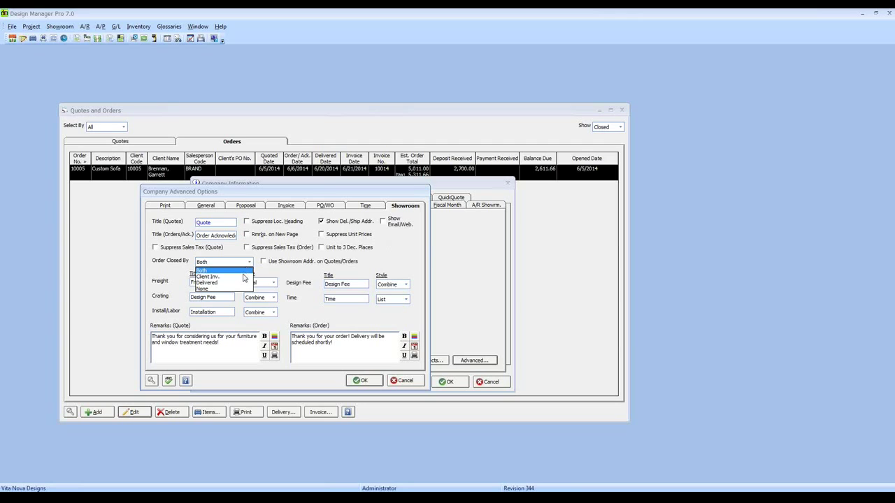
left_click(243, 277)
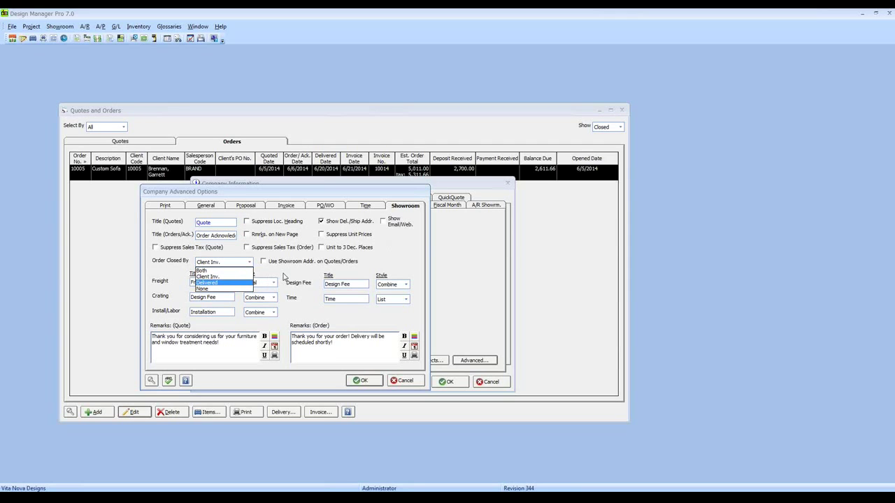
left_click(236, 272)
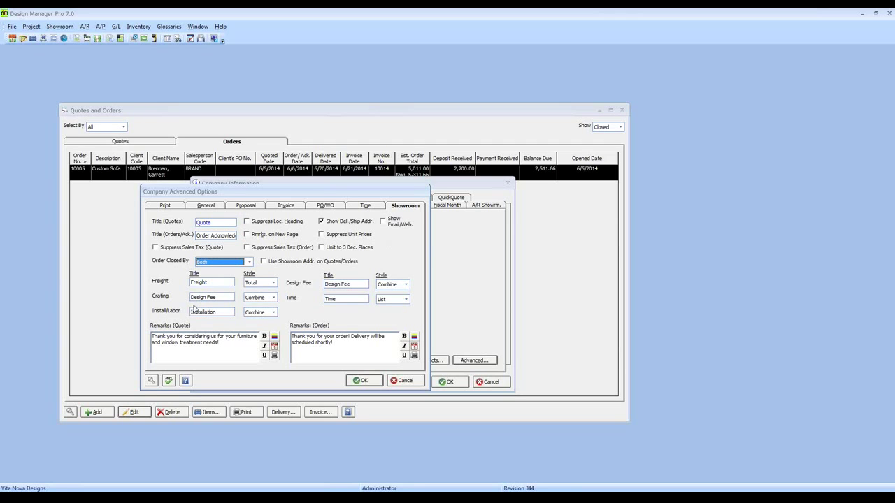
Review the quote and order remarks, then cancel both company settings dialogs without saving.
left_click_drag(238, 352, 125, 336)
left_click_drag(351, 341, 290, 335)
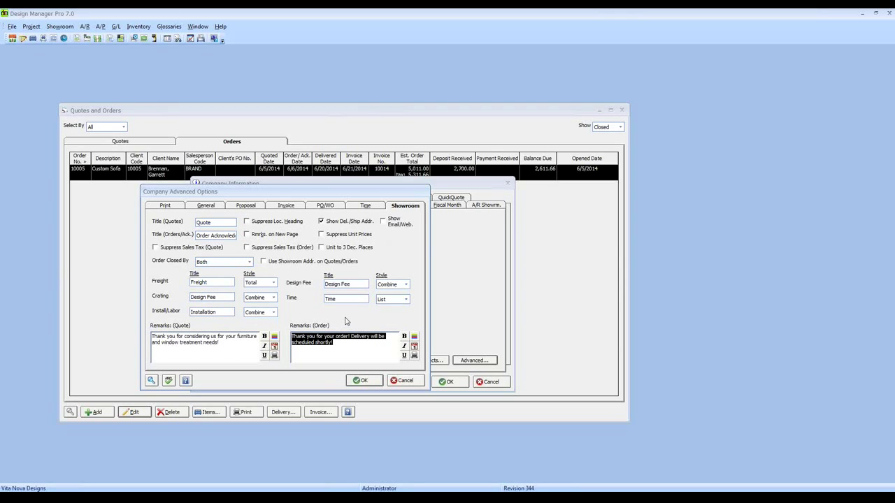
left_click(396, 383)
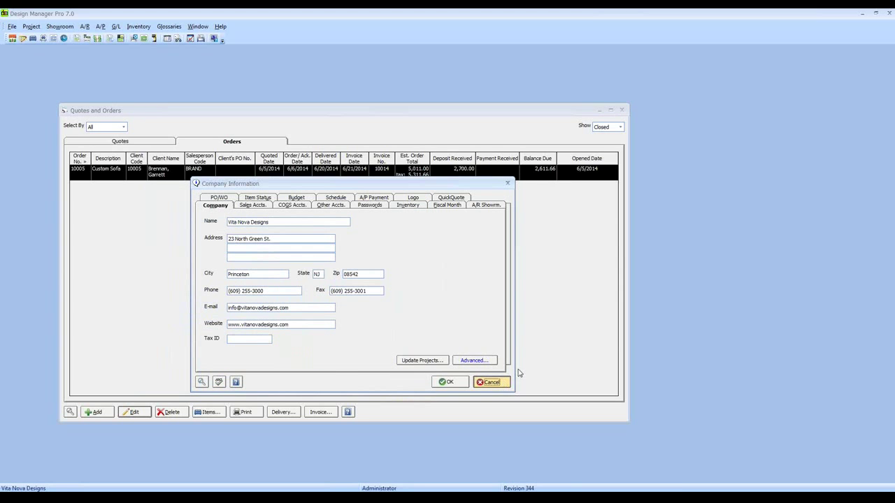
left_click(490, 381)
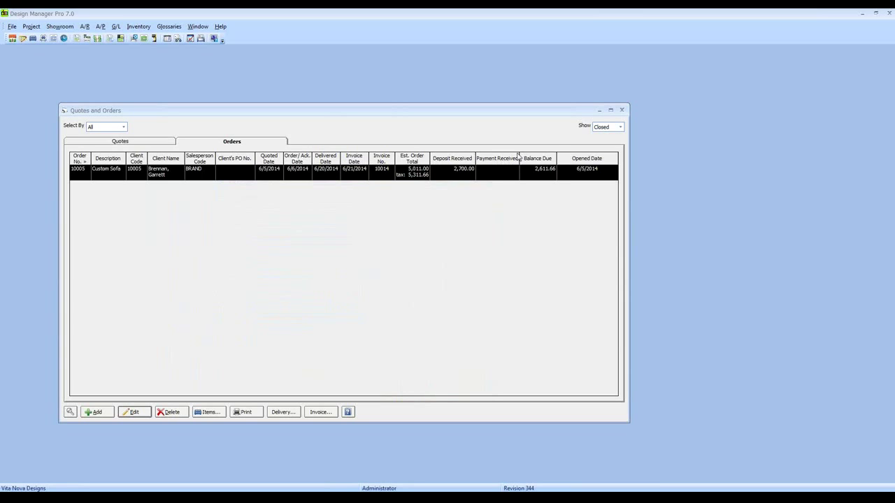
Close the Quotes and Orders window to leave an empty workspace.
left_click(621, 110)
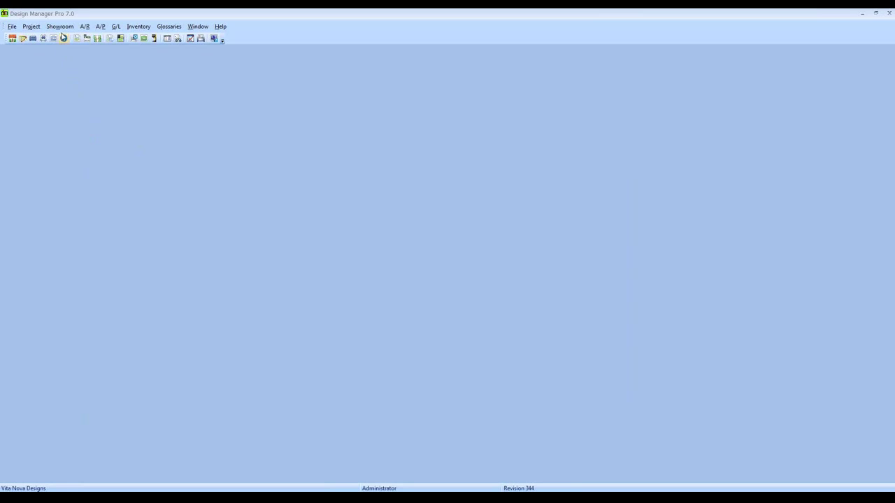
Generate a print preview of the Open Quotes report from the Showroom Specific reports.
left_click(60, 28)
left_click(68, 81)
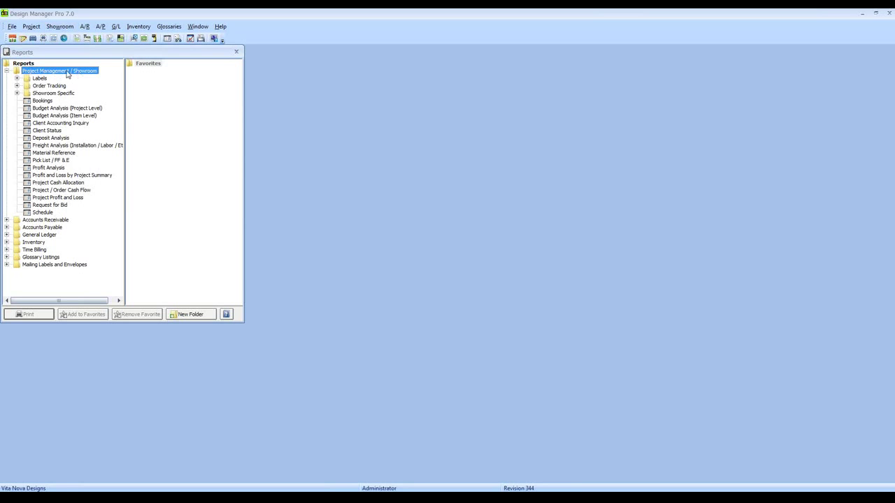
left_click(18, 94)
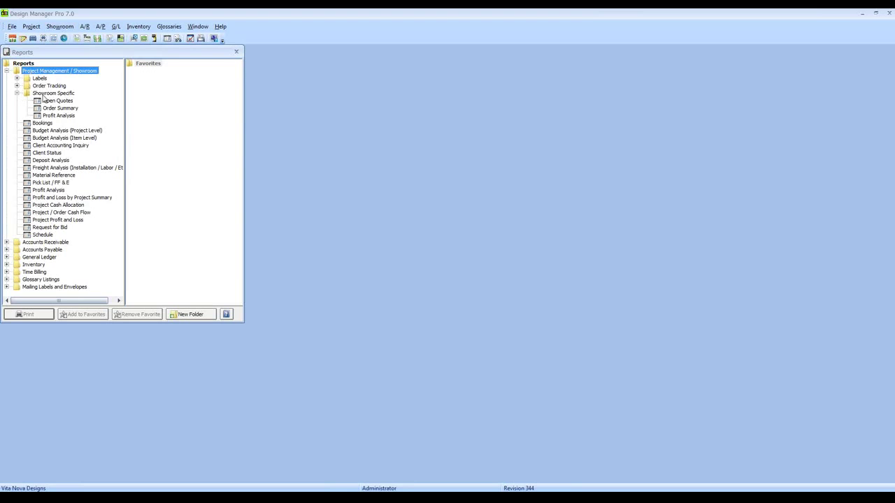
left_click(49, 94)
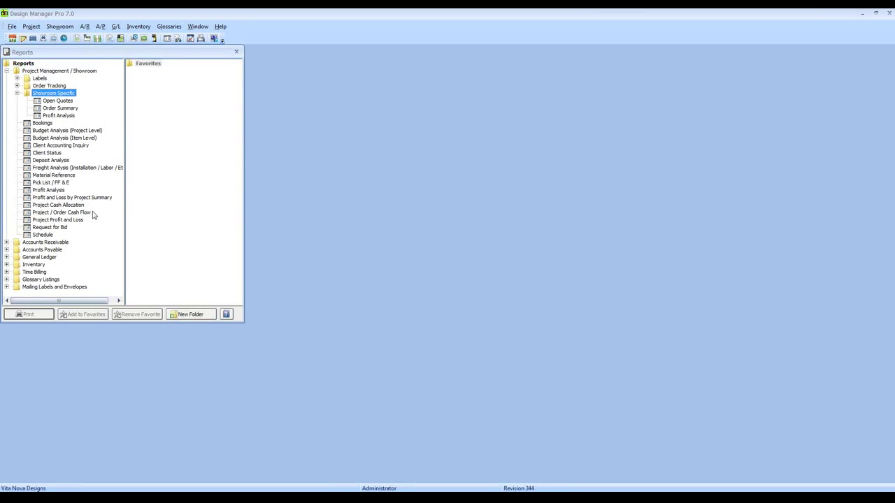
left_click(64, 101)
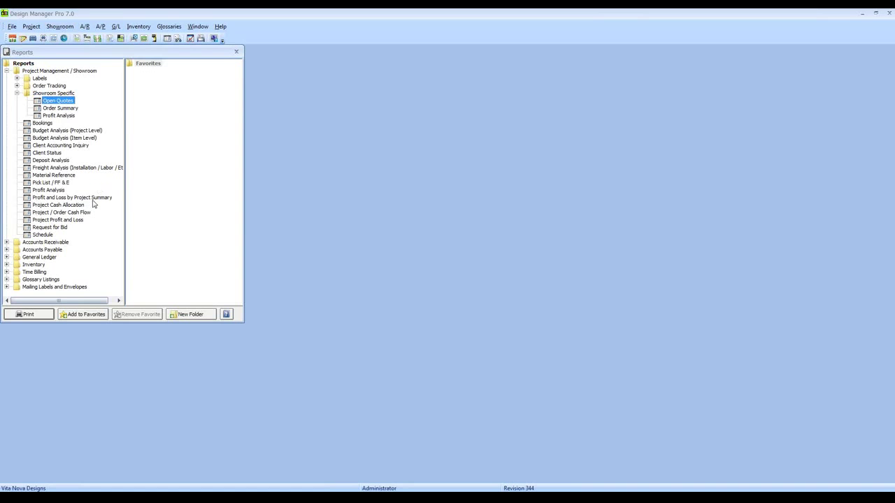
left_click(47, 316)
left_click(161, 155)
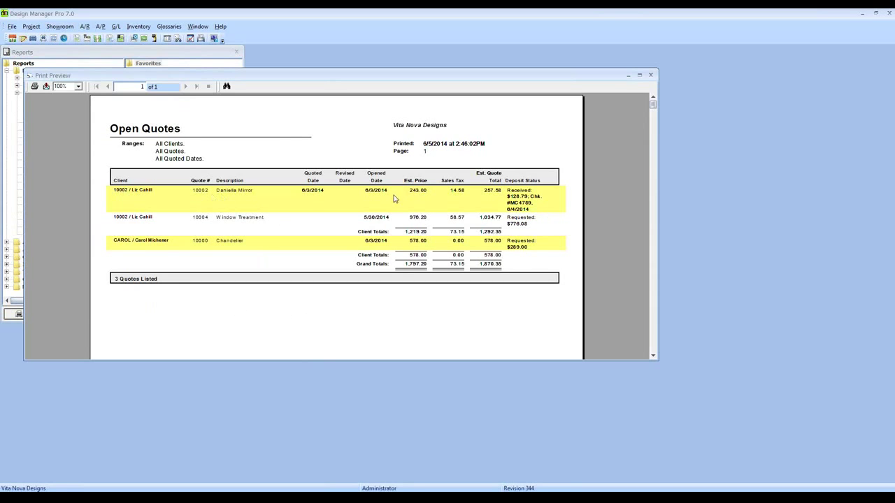
Compare the Open Quotes preview against the Quotes list in Quotes and Orders, then close the preview.
left_click(56, 28)
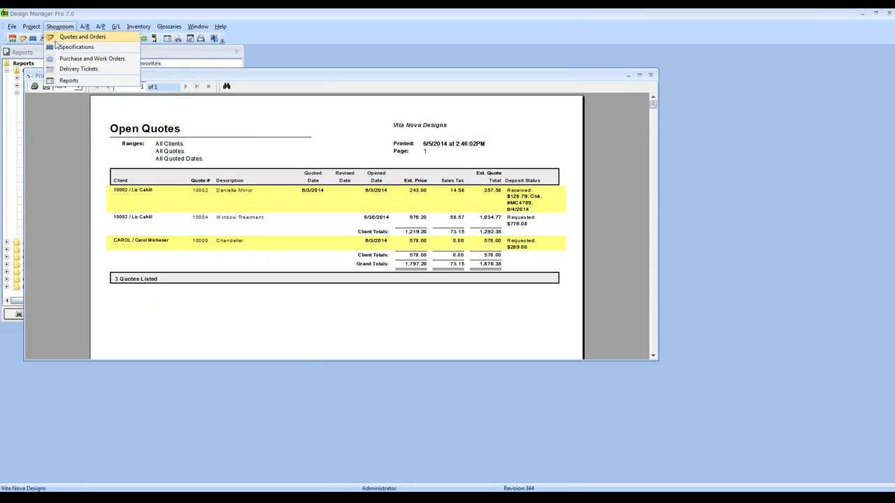
left_click(56, 36)
left_click(138, 123)
left_click_drag(165, 92, 239, 289)
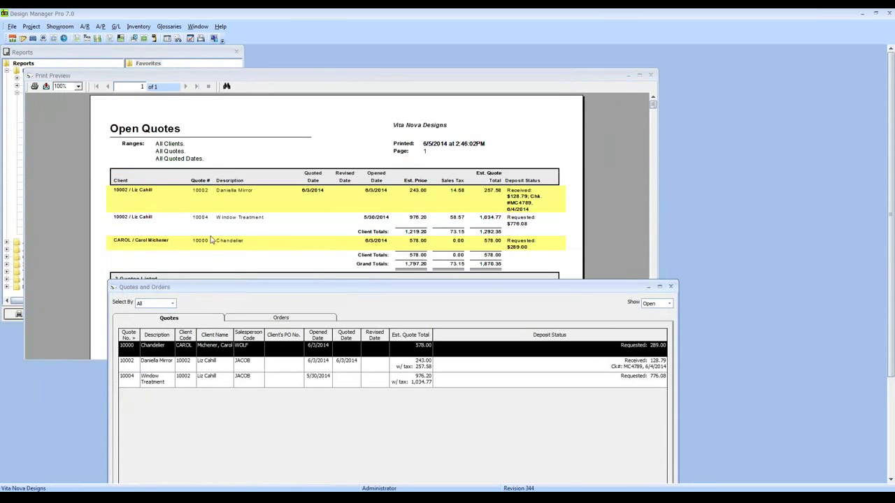
left_click(542, 140)
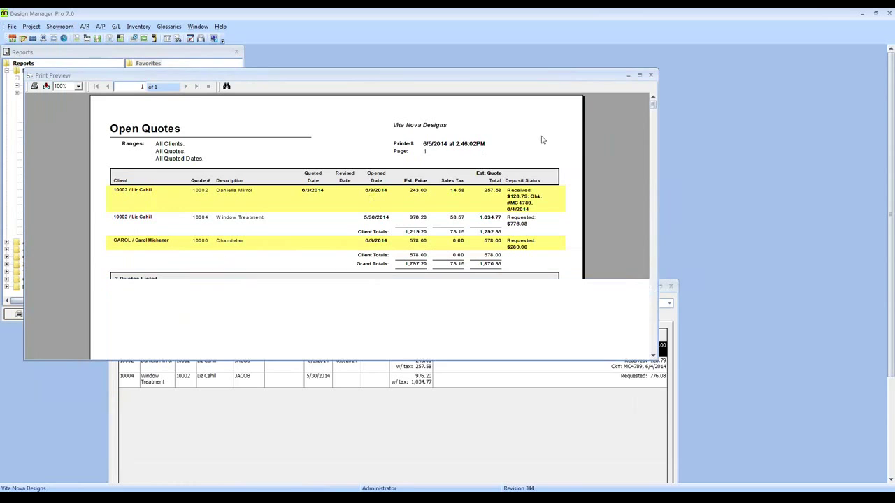
left_click(651, 75)
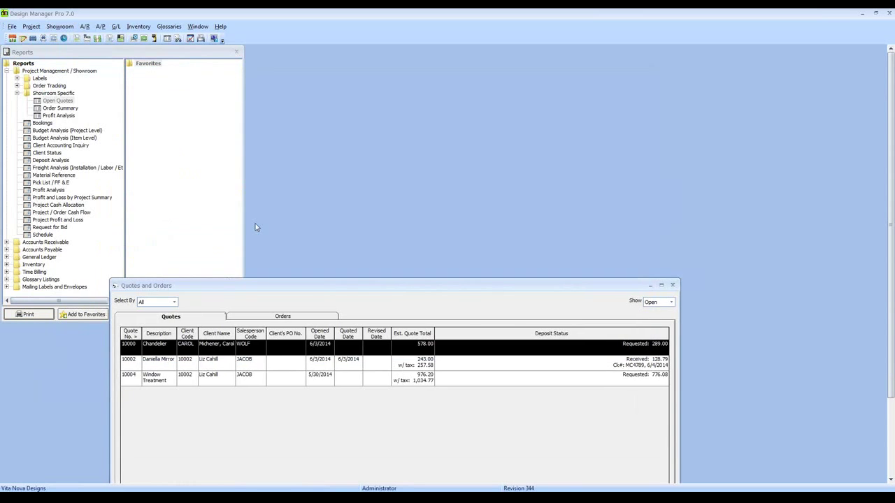
left_click_drag(224, 287, 258, 148)
double_click(61, 108)
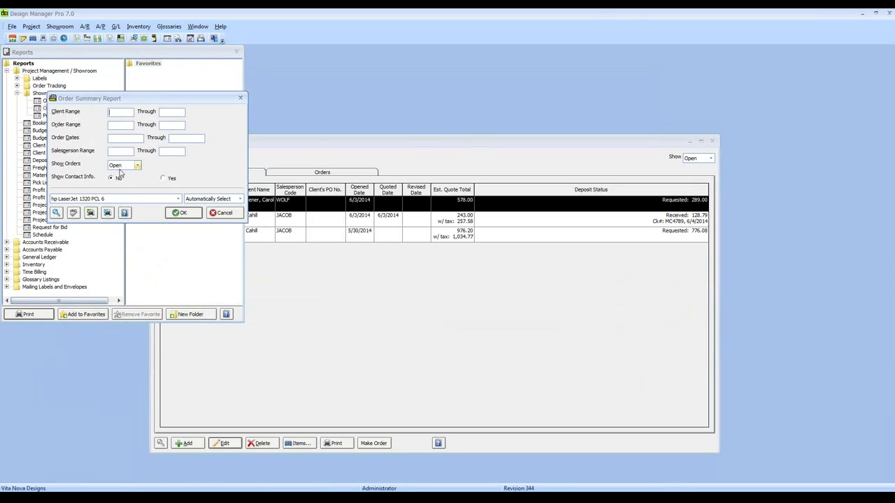
Preview the Order Summary with Show Orders set to Both (3 orders, 5,373.45), then close it.
left_click(133, 169)
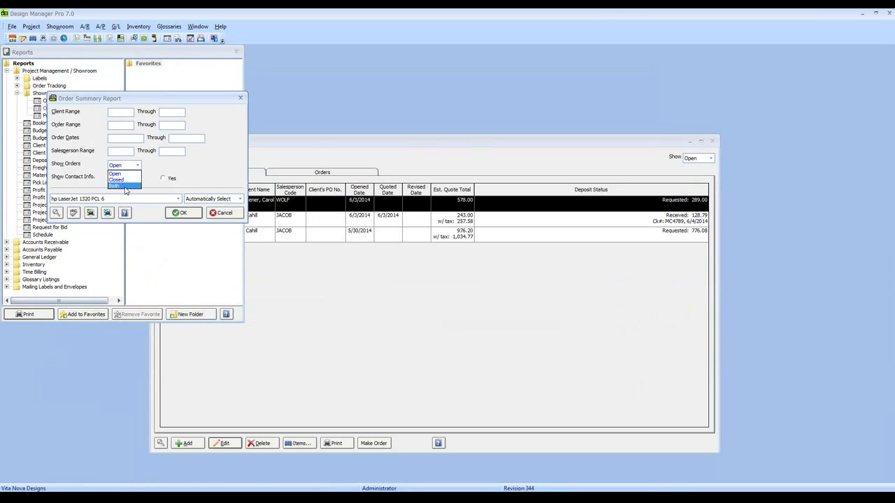
left_click(123, 185)
left_click(181, 212)
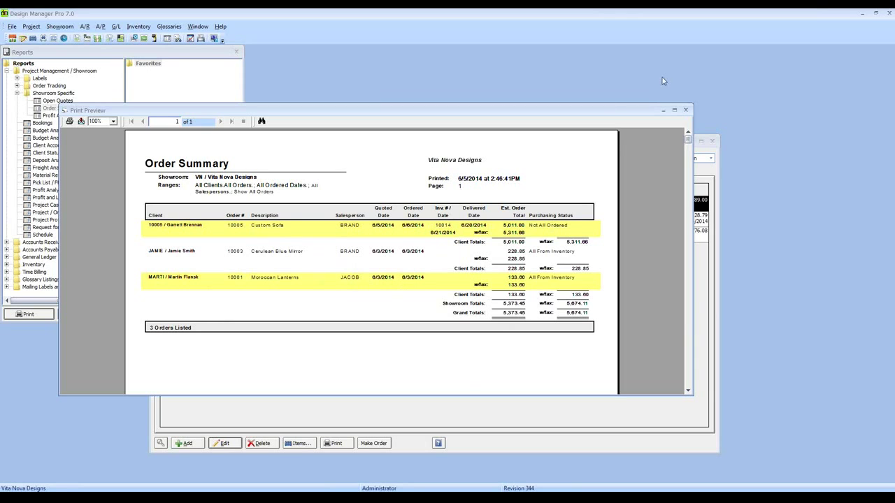
left_click(685, 110)
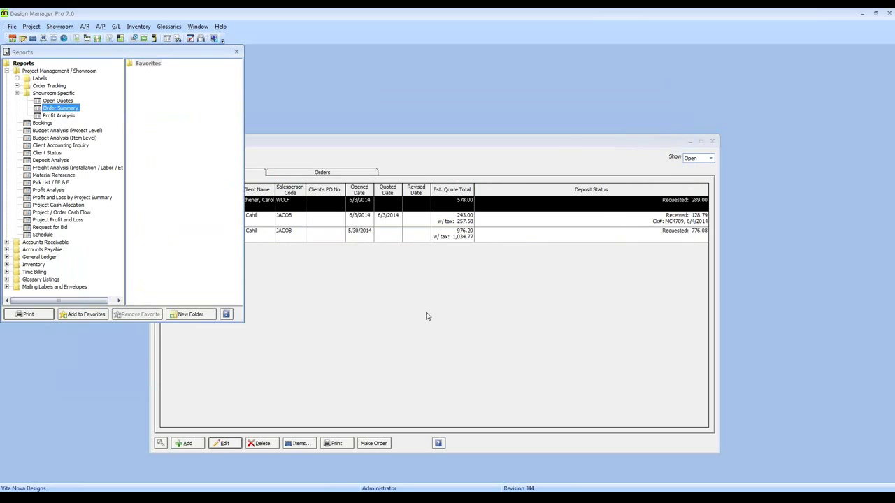
Preview the Profit Analysis report for order range 10005, then close the empty preview.
left_click(60, 115)
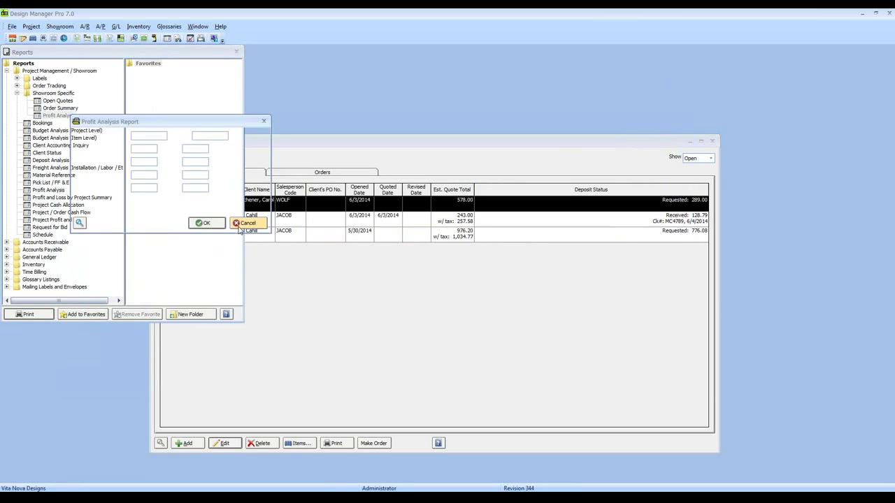
left_click_drag(185, 130, 391, 212)
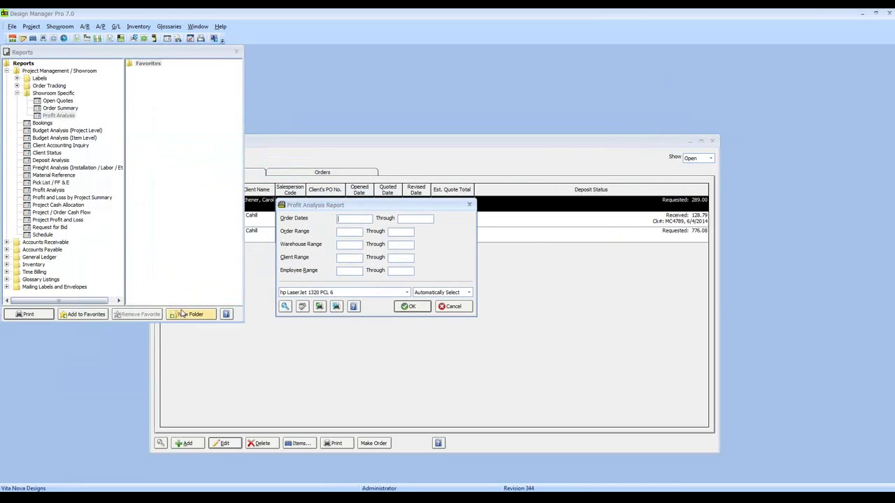
left_click(351, 233)
type("10005")
key("Tab")
left_click(412, 307)
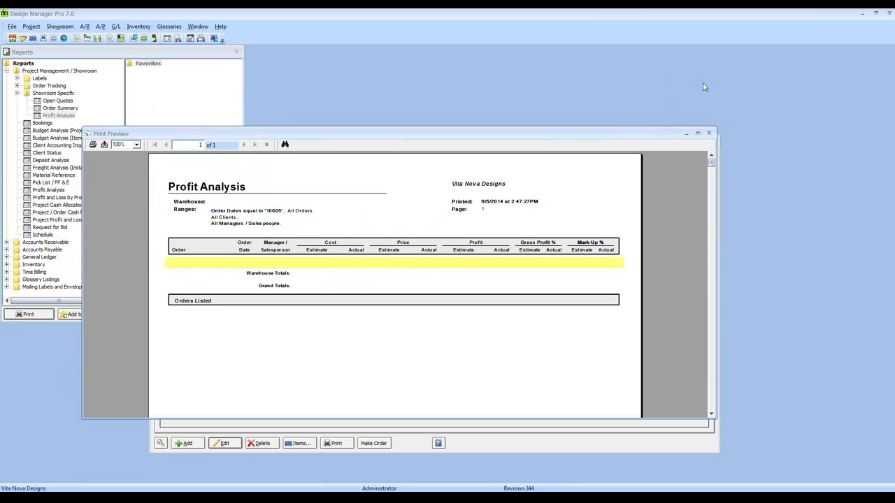
left_click(709, 132)
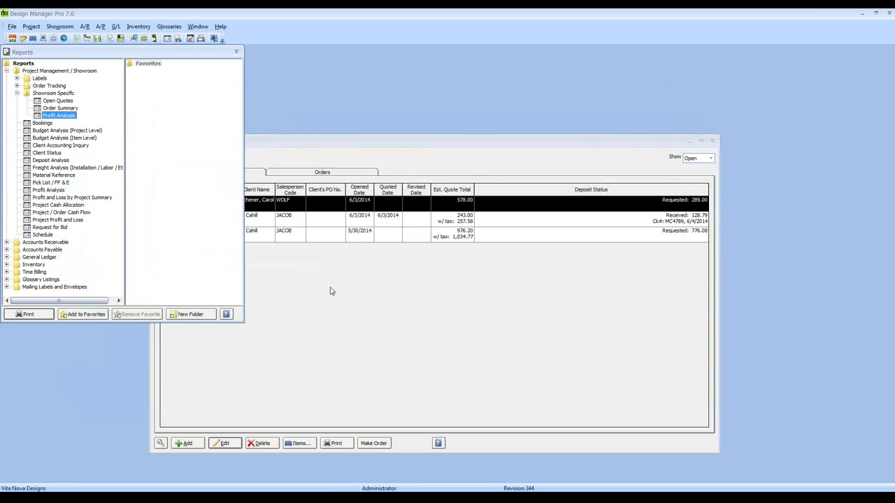
Rerun Profit Analysis for all orders, then close the preview, Quotes and Orders, and Reports windows.
double_click(70, 117)
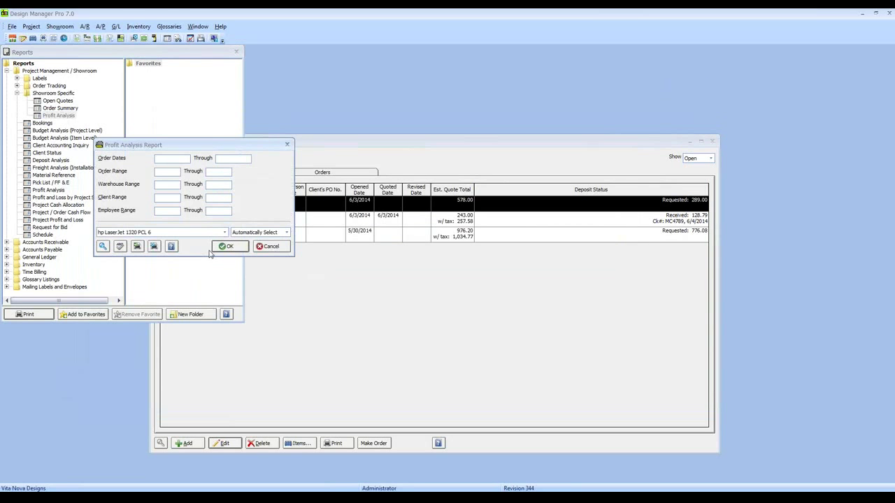
key("Return")
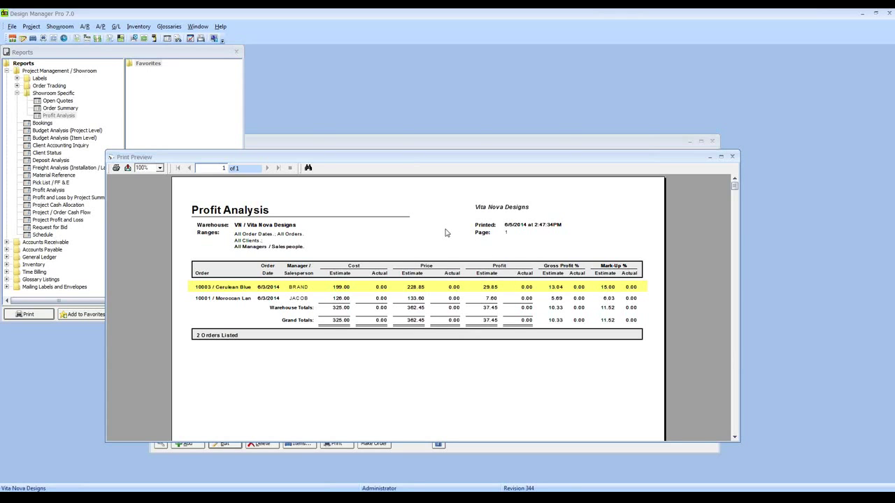
left_click(732, 156)
left_click(712, 141)
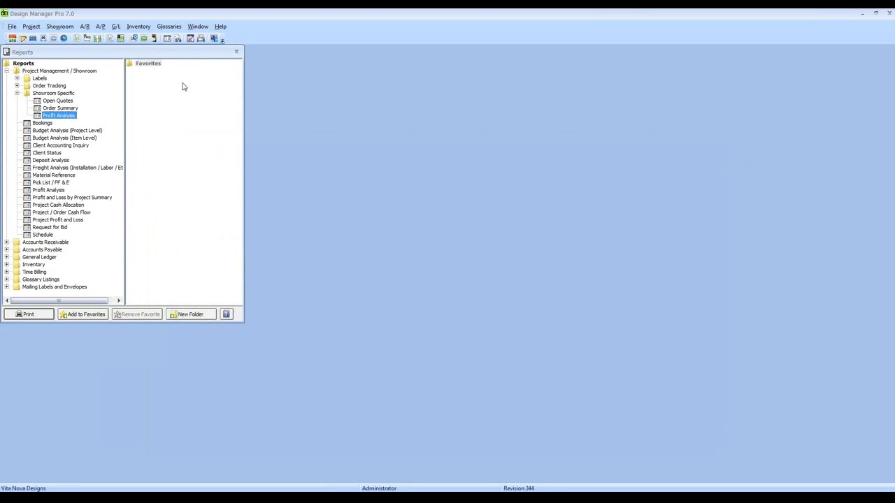
left_click(236, 51)
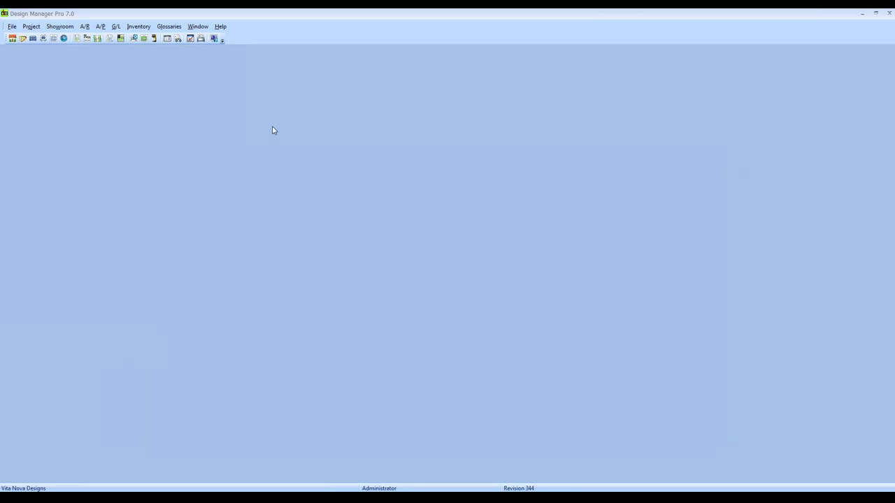